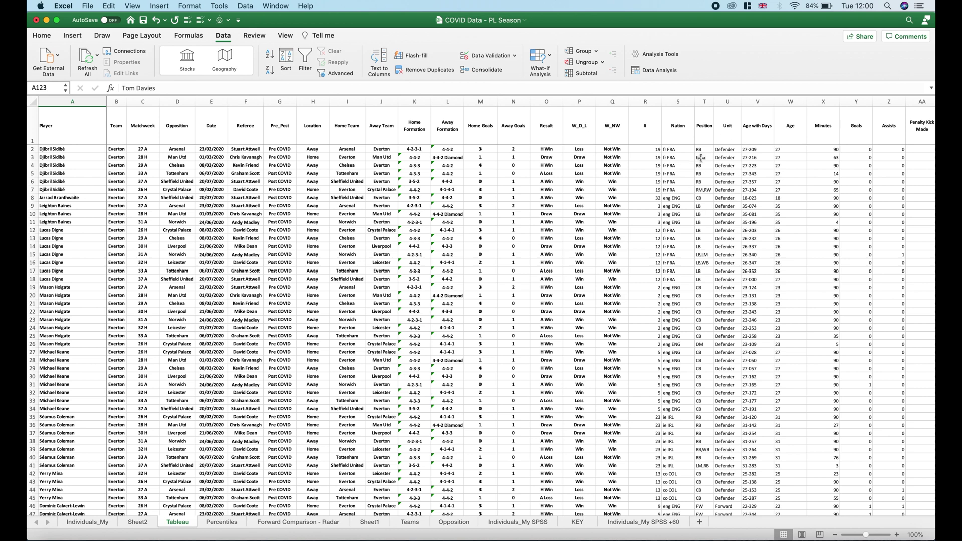
- Inspect the Unit, Player and Shot on Target columns, checking the Shot on Target total
click(722, 102)
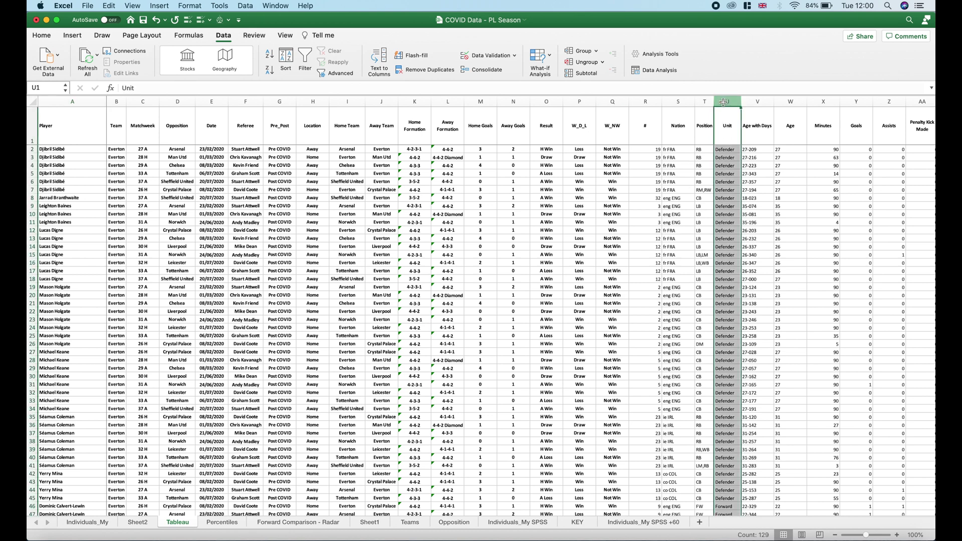
click(74, 102)
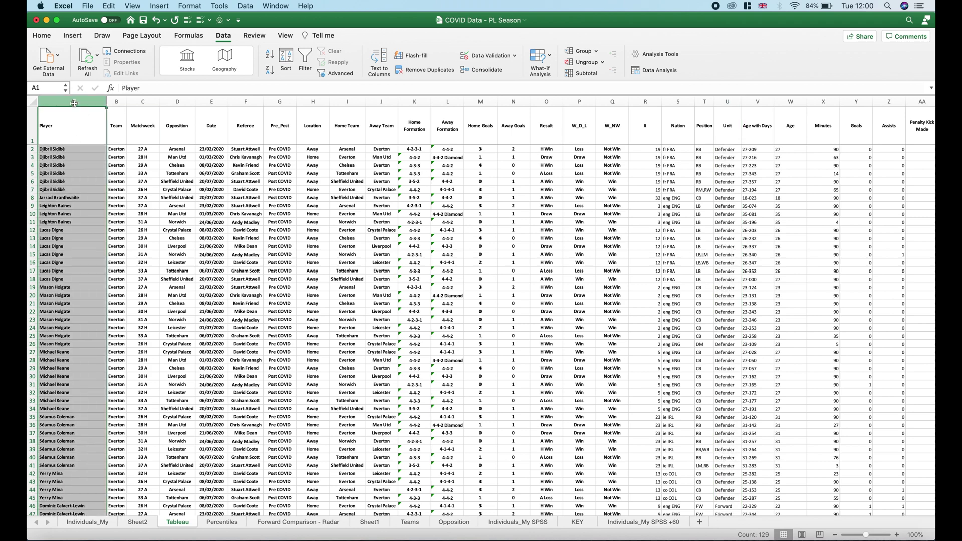
scroll(451, 287, right, 15)
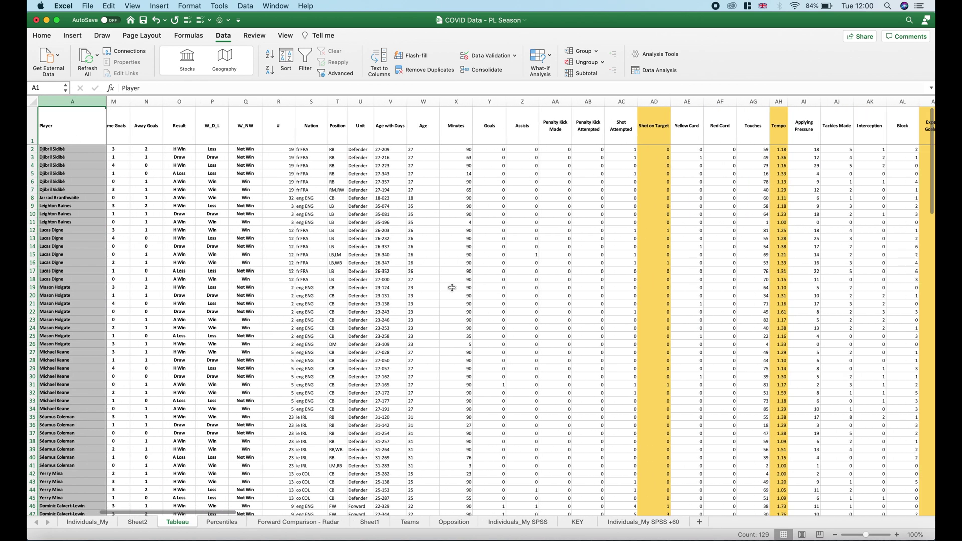
scroll(451, 287, right, 4)
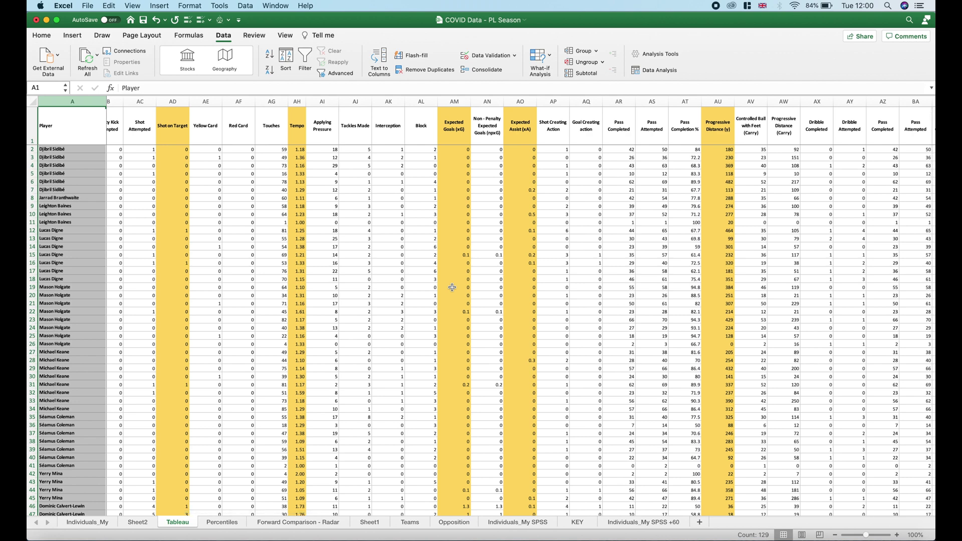
click(173, 98)
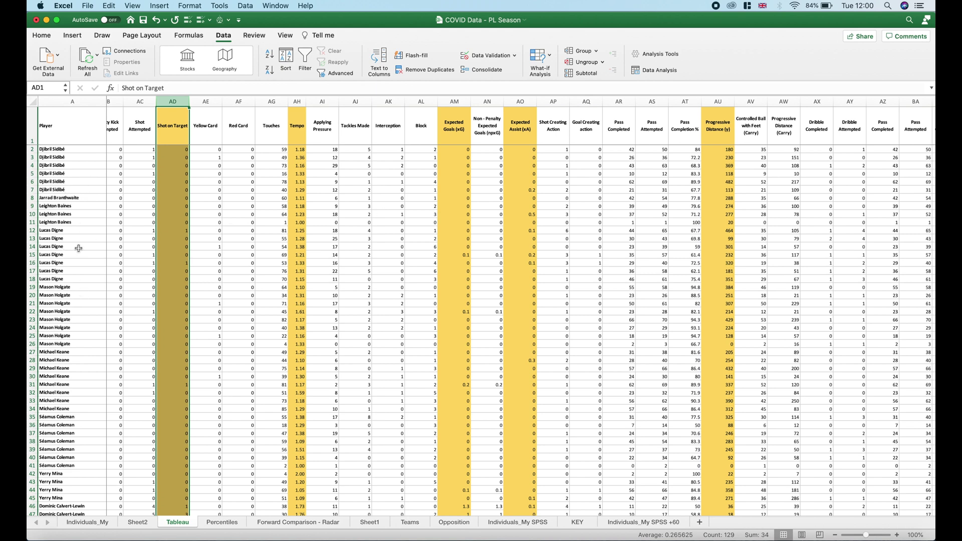
scroll(76, 297, down, 5)
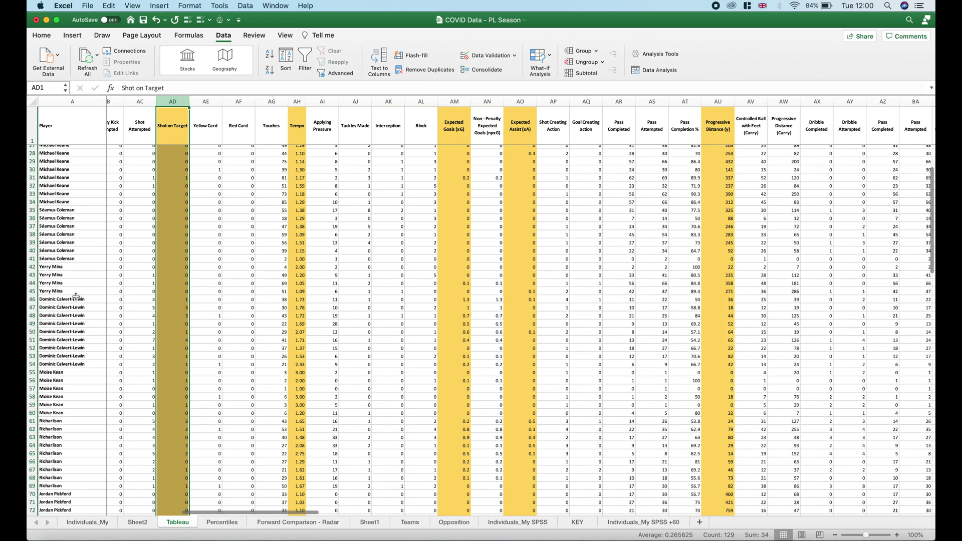
scroll(77, 297, up, 5)
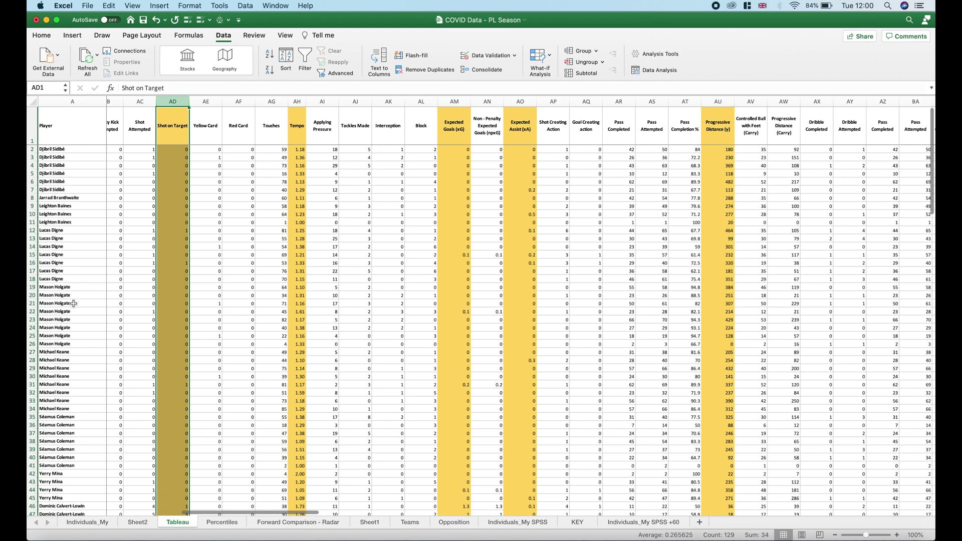
scroll(205, 217, left, 3)
scroll(205, 217, left, 10)
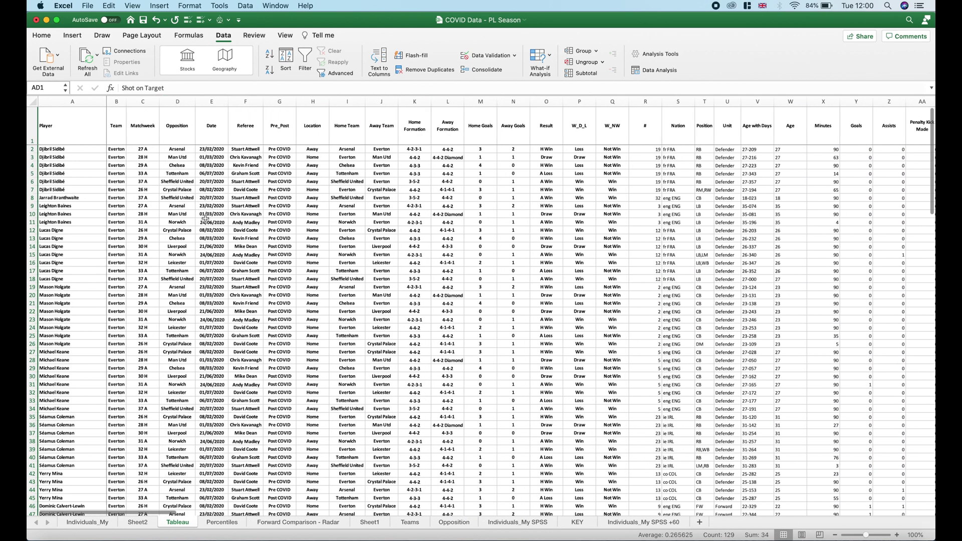
- Unfreeze the existing panes on the Tableau sheet from the View tab
click(118, 149)
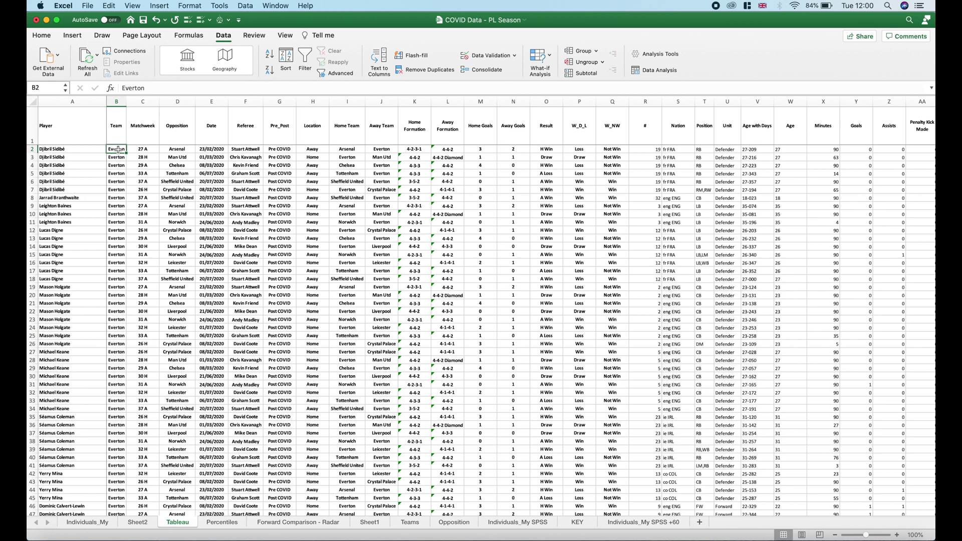
click(287, 36)
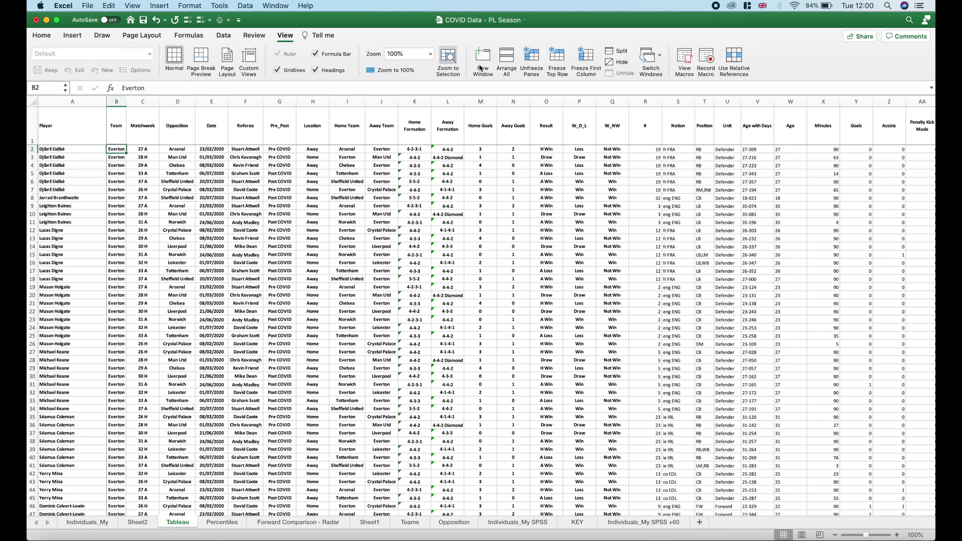
click(531, 61)
click(322, 180)
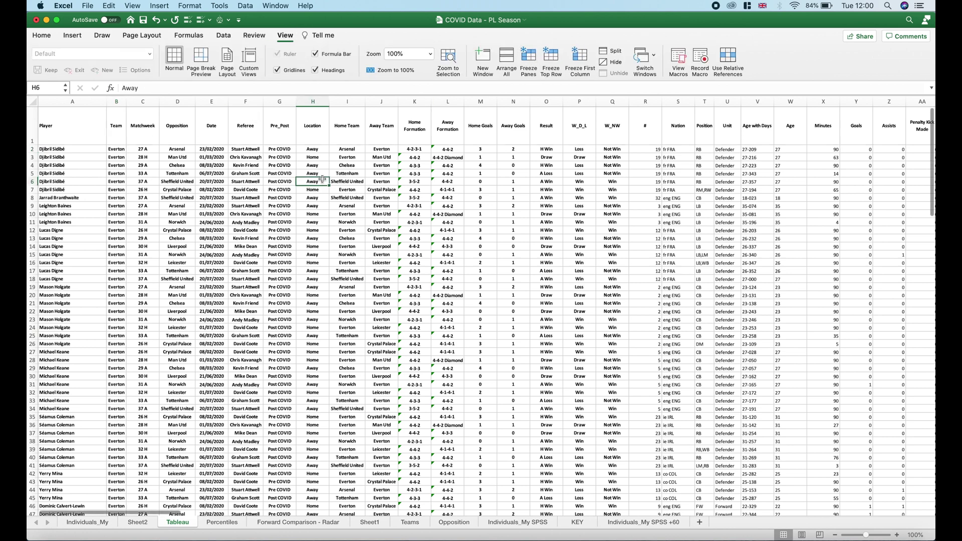
scroll(322, 179, right, 10)
scroll(322, 179, down, 10)
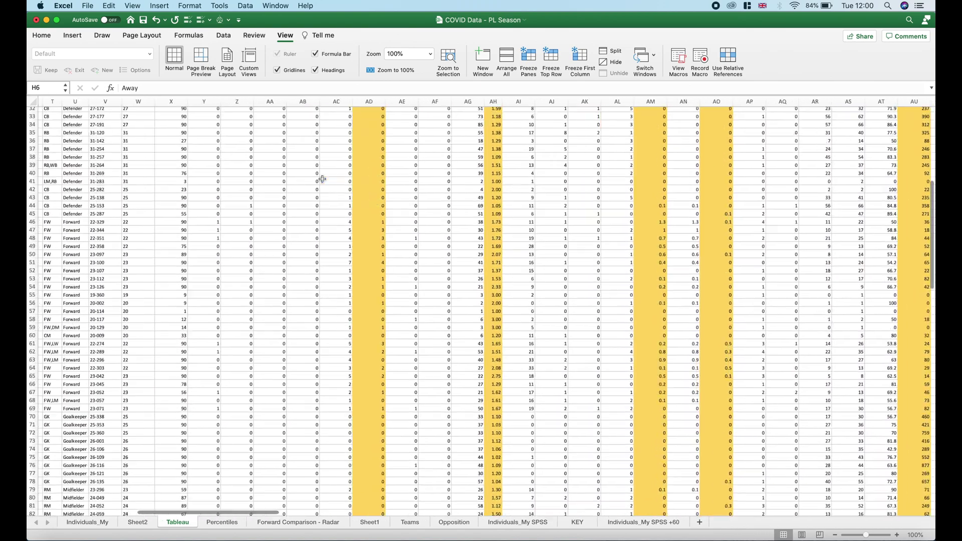
scroll(322, 179, up, 10)
scroll(322, 180, left, 10)
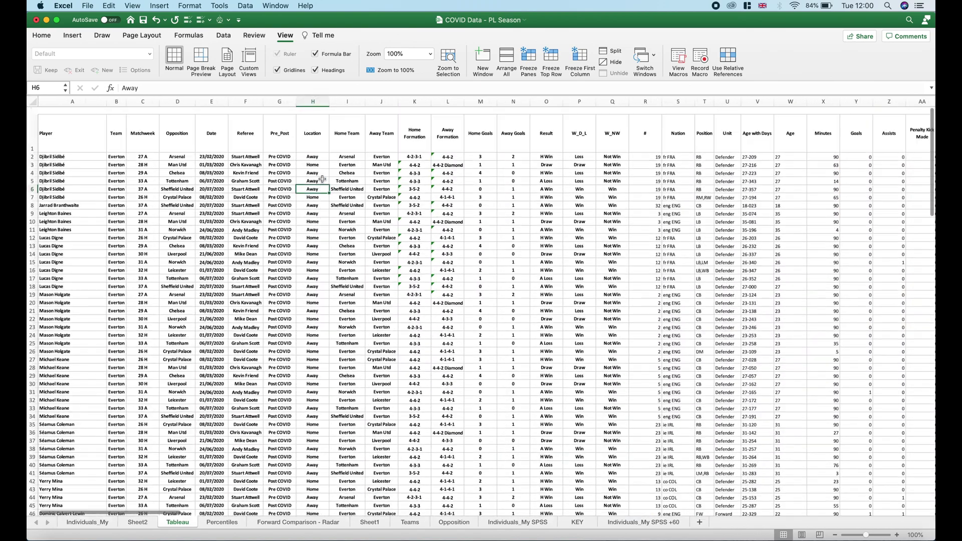
scroll(110, 145, down, 1)
- Freeze panes at B2 so row 1 and column A stay fixed while scrolling
click(115, 150)
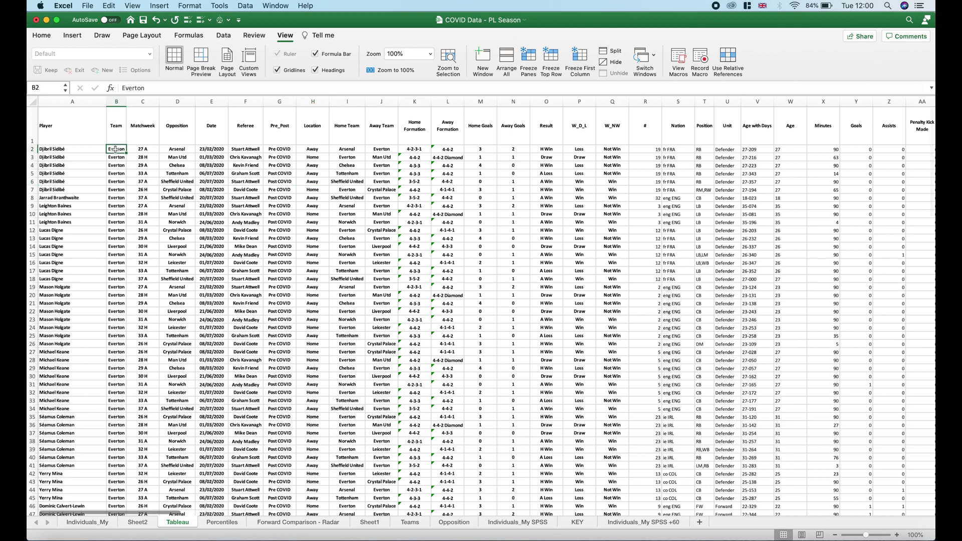
click(527, 58)
scroll(455, 195, right, 15)
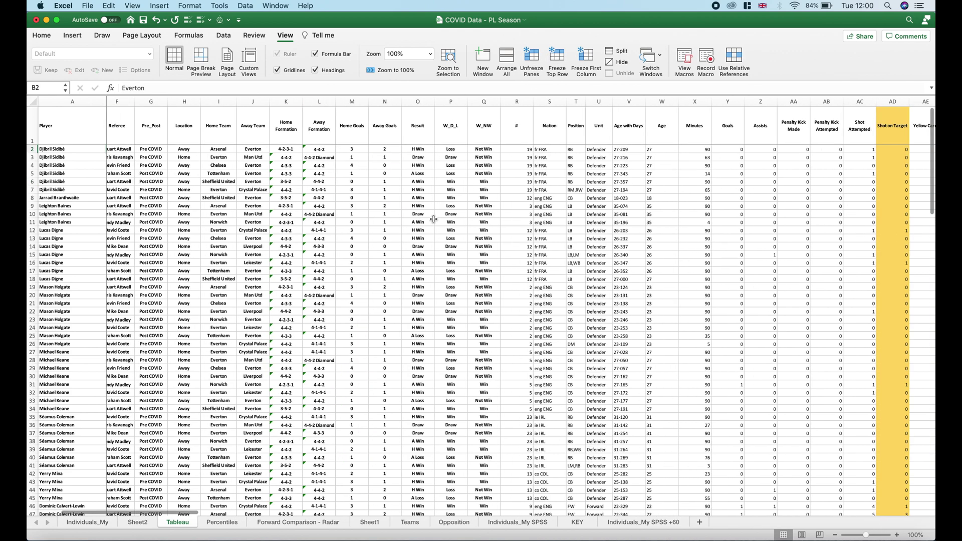
scroll(433, 219, left, 5)
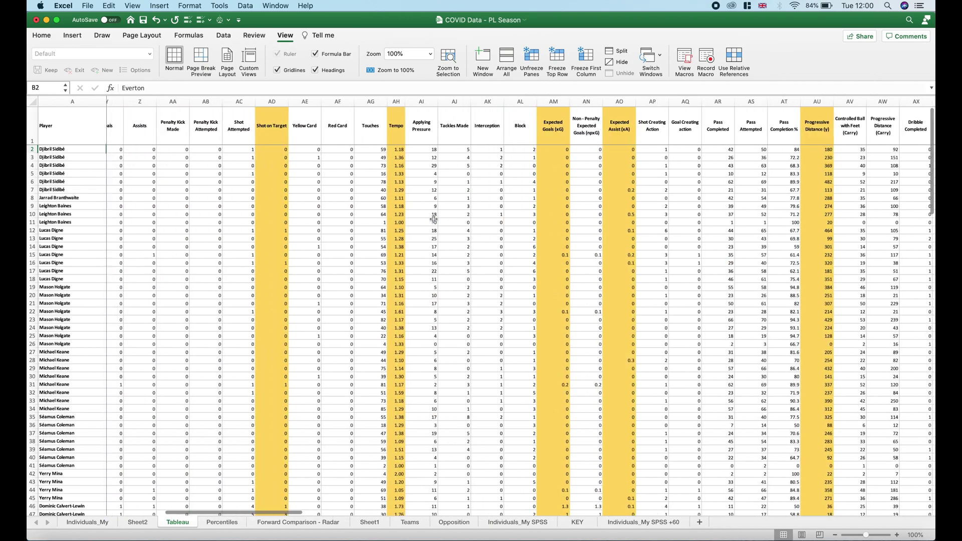
scroll(434, 219, down, 20)
scroll(433, 219, down, 20)
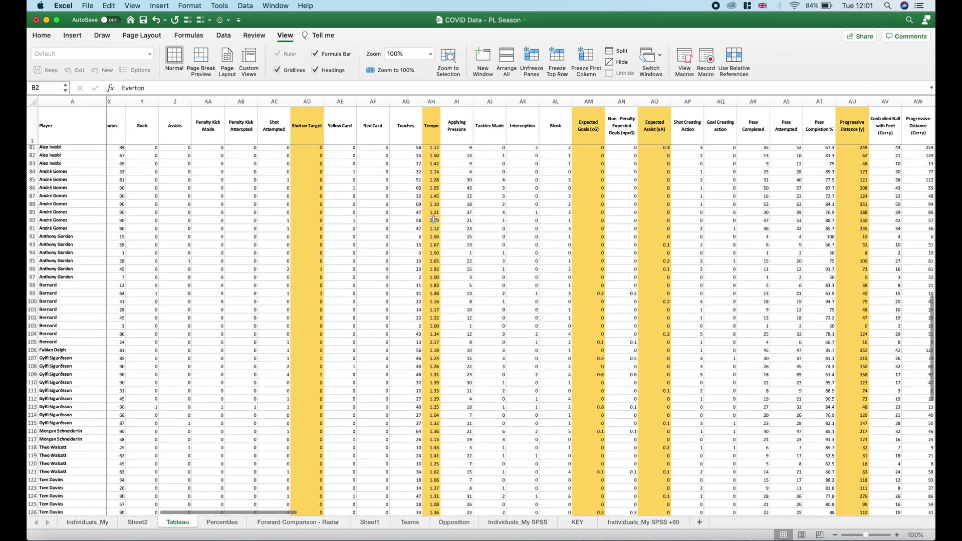
scroll(434, 219, up, 13)
scroll(433, 218, left, 1)
scroll(433, 219, up, 20)
scroll(434, 219, left, 1)
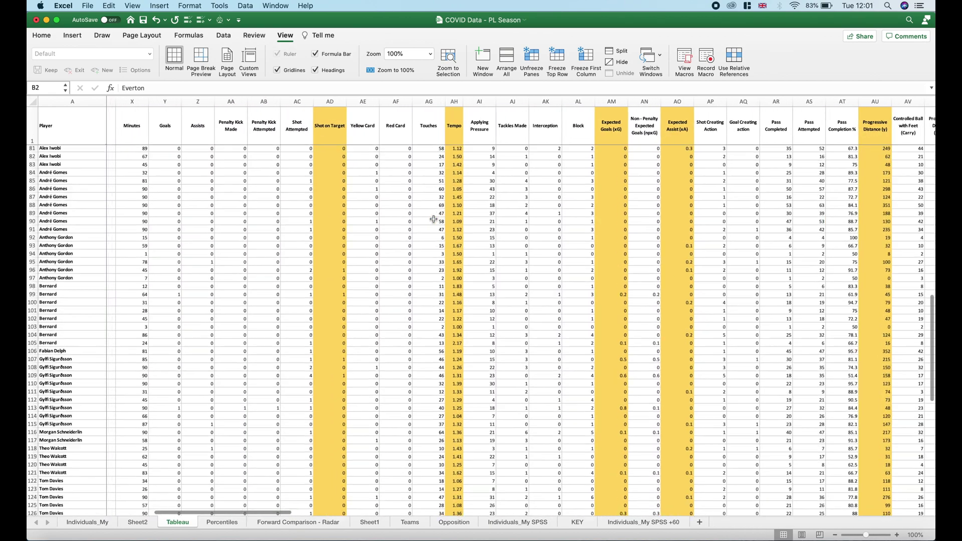
scroll(433, 218, up, 10)
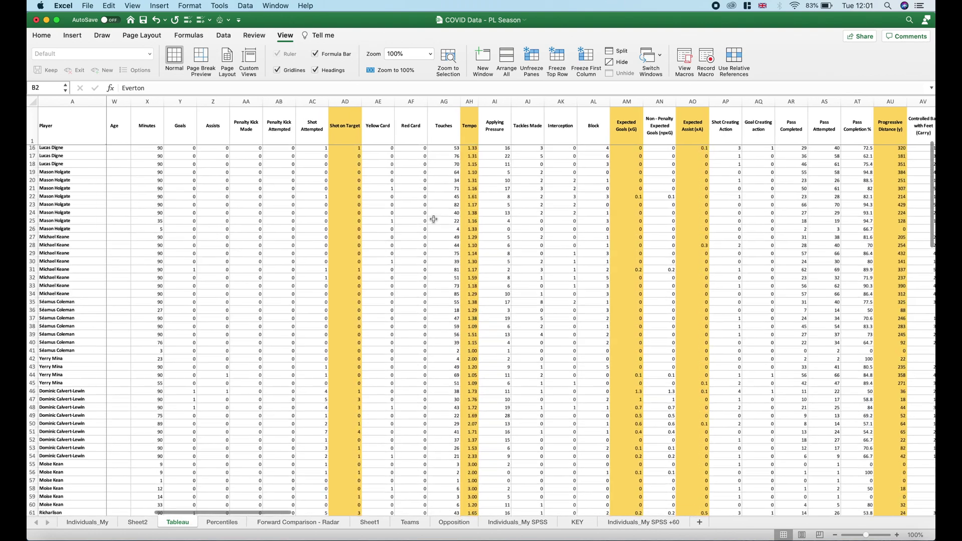
scroll(434, 219, left, 2)
scroll(434, 219, left, 12)
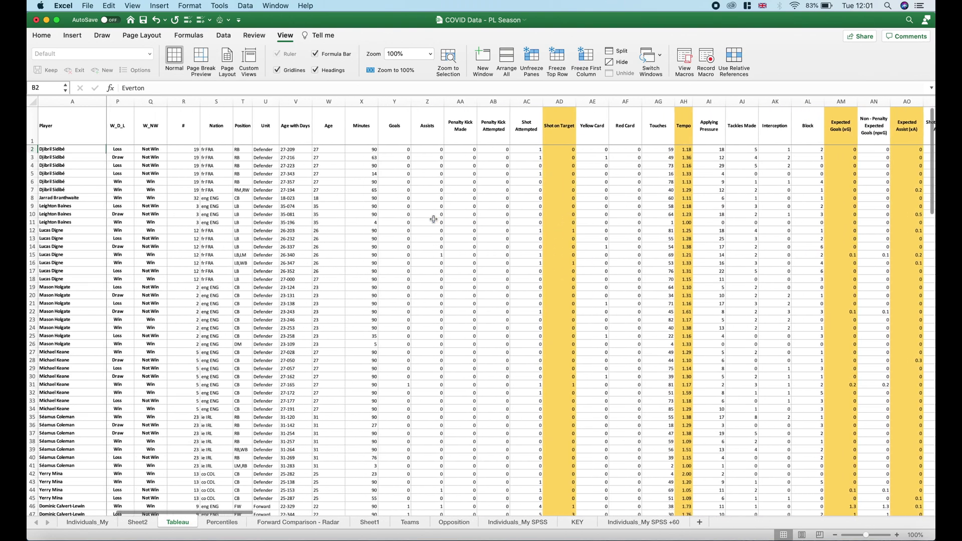
scroll(433, 219, right, 9)
scroll(433, 218, right, 4)
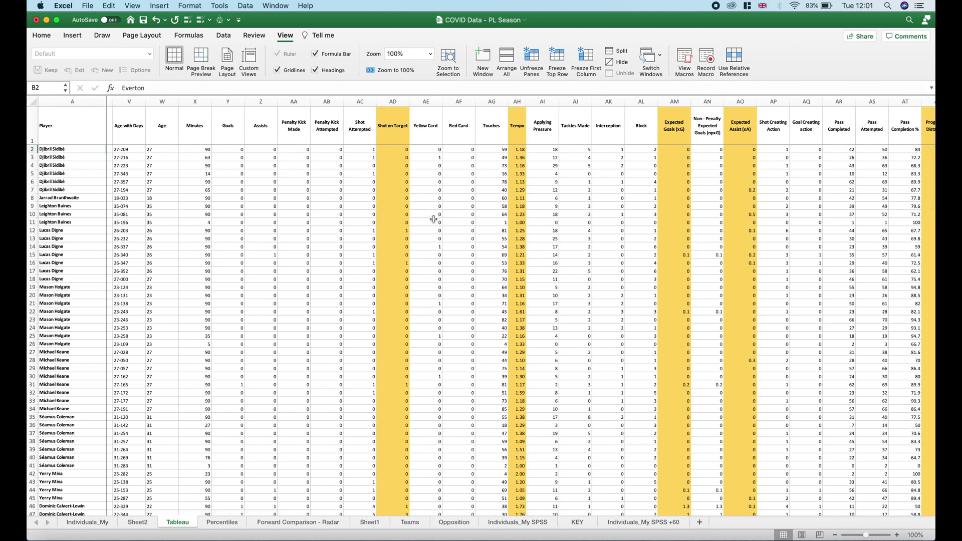
scroll(433, 219, right, 1)
scroll(433, 219, down, 13)
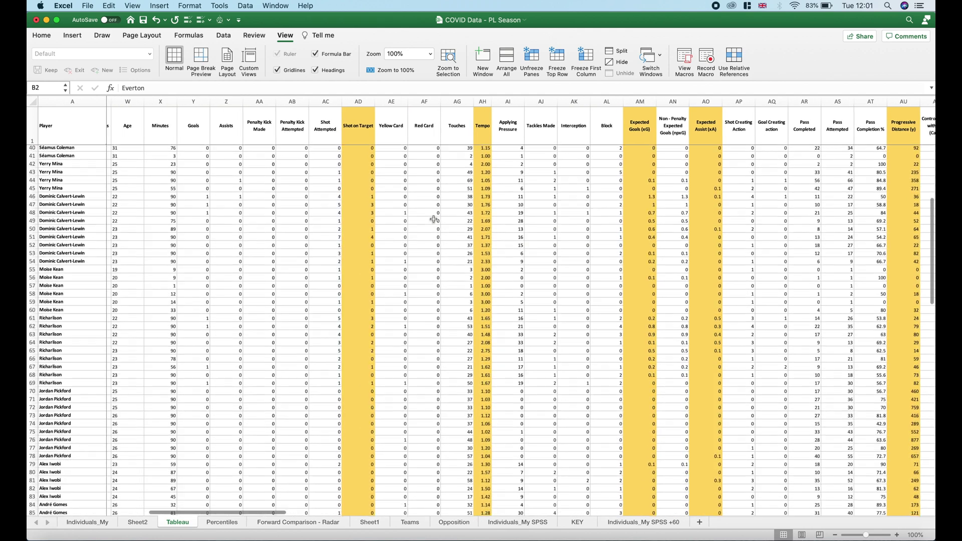
scroll(433, 219, up, 1)
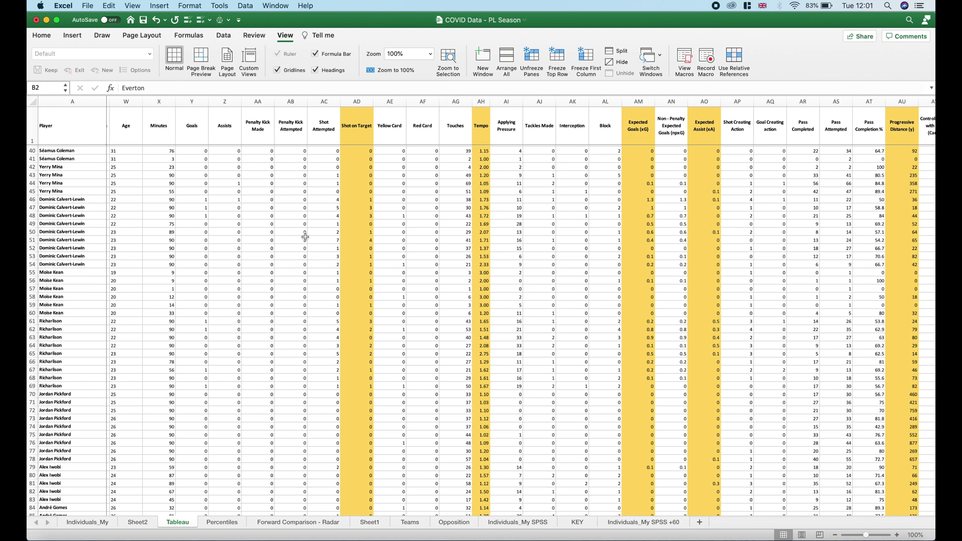
scroll(305, 237, left, 1)
scroll(305, 237, down, 12)
scroll(305, 236, up, 20)
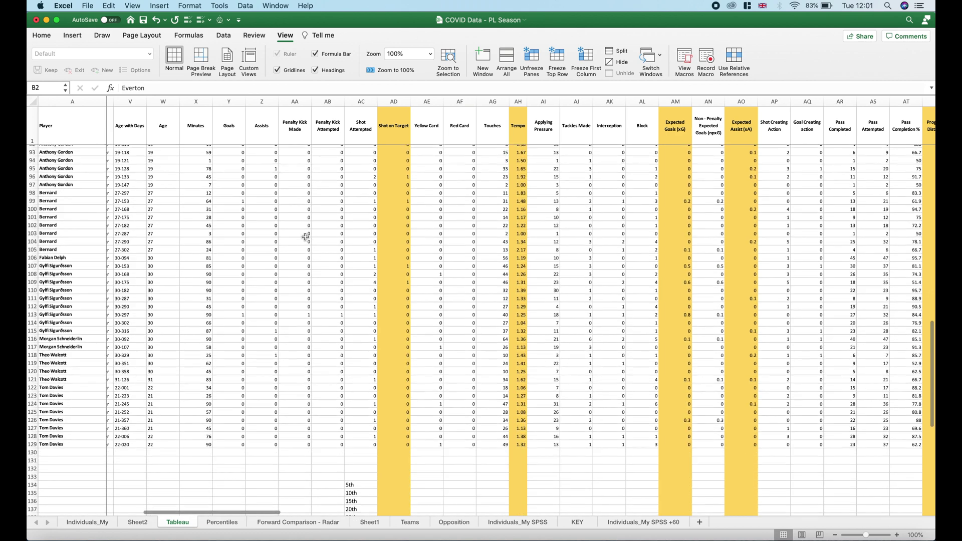
scroll(305, 236, left, 1)
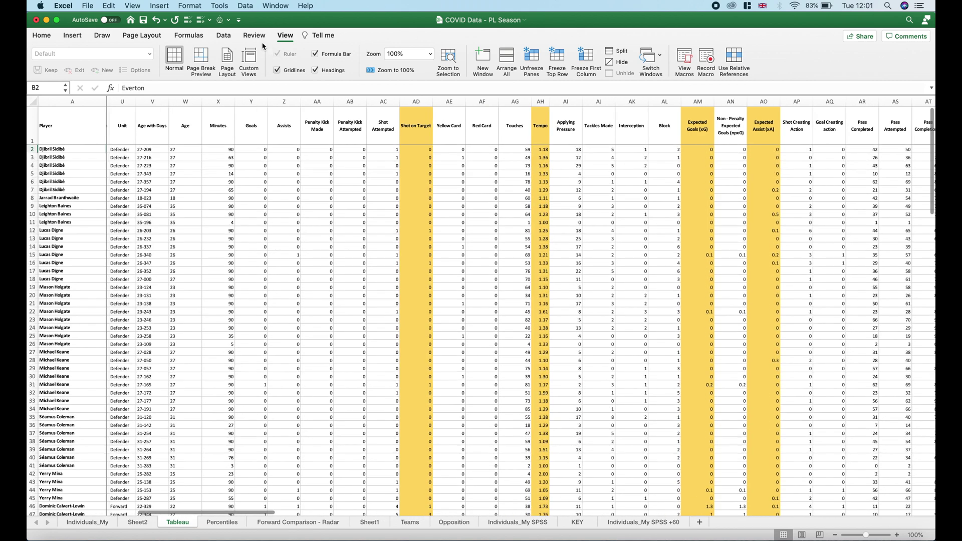
- Sort the match data by Unit, then by Player, A to Z
click(226, 35)
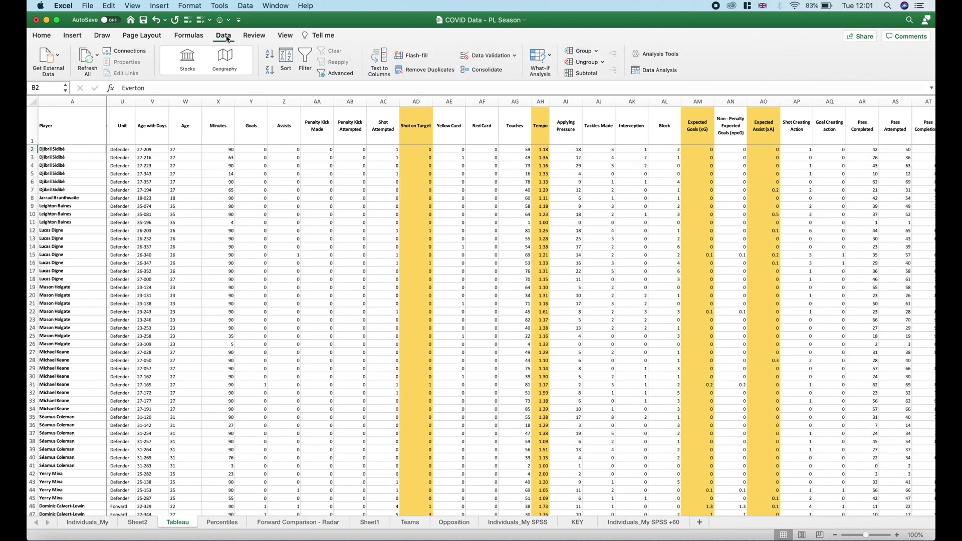
scroll(396, 230, right, 3)
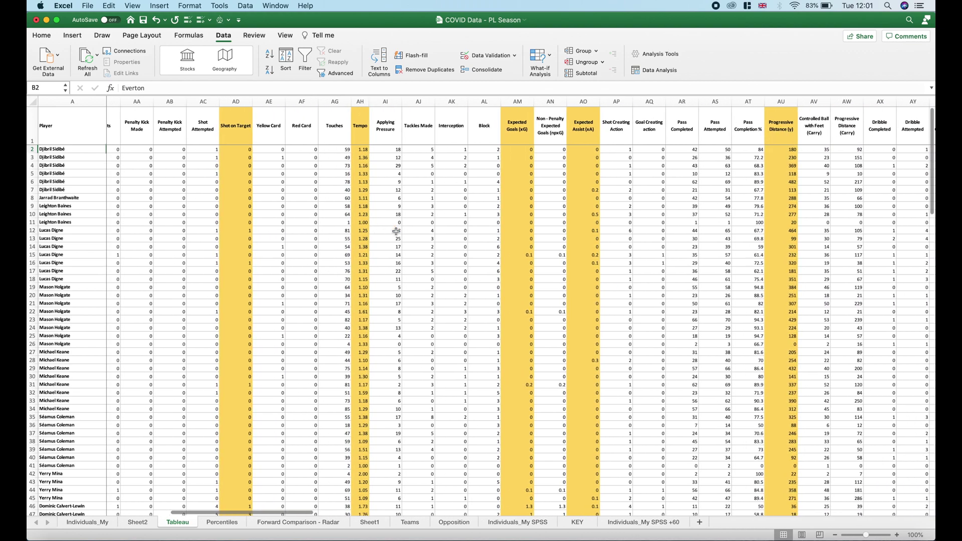
scroll(396, 230, left, 10)
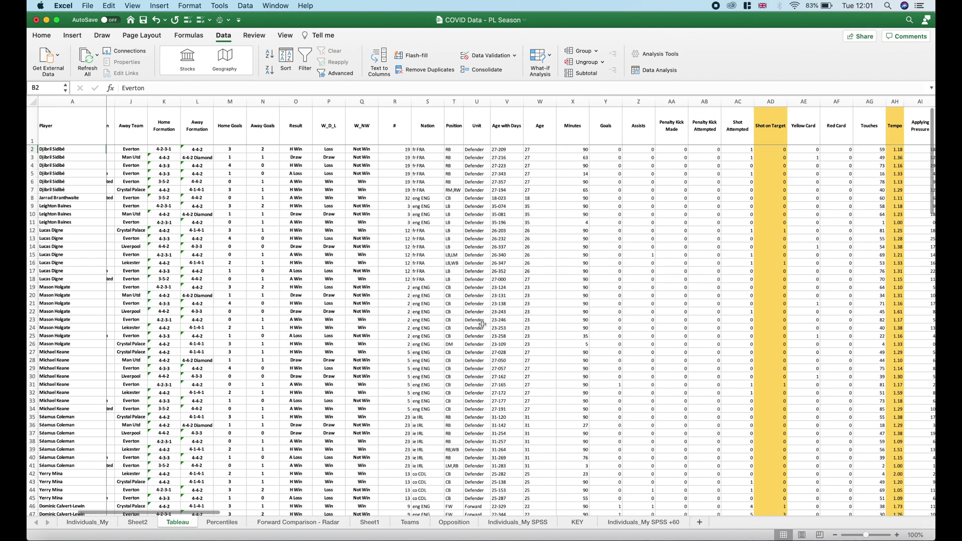
scroll(482, 324, down, 10)
scroll(482, 324, down, 8)
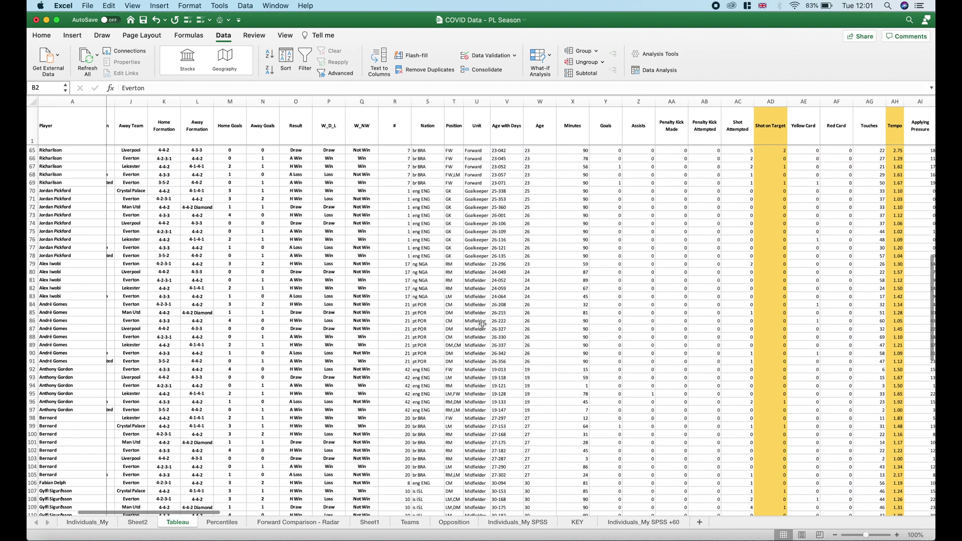
click(480, 324)
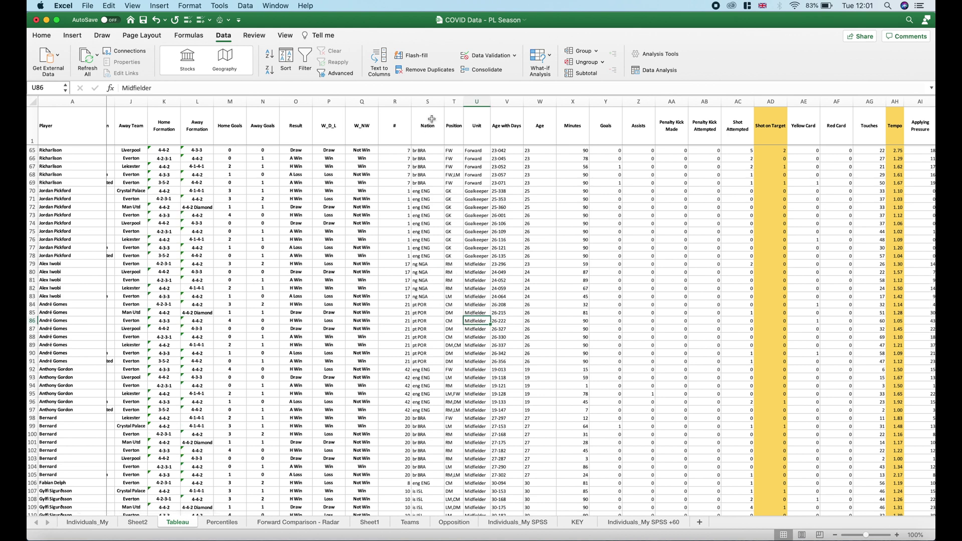
click(286, 59)
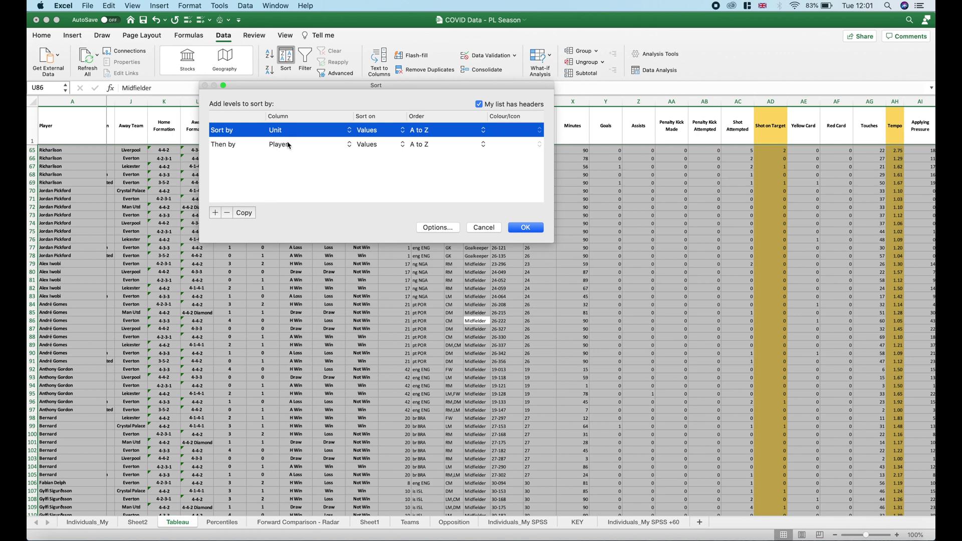
click(525, 228)
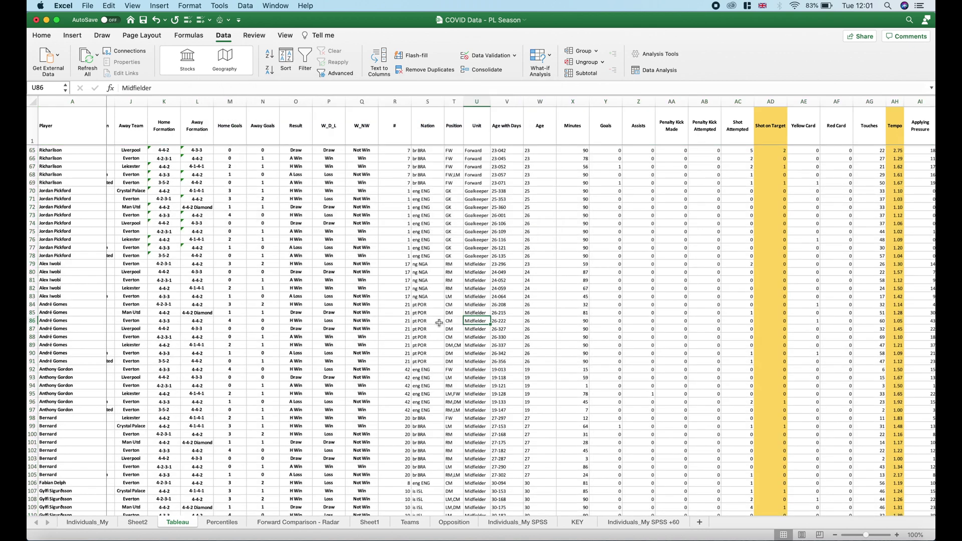
- Scroll through the sorted rows to check the Defender, Forward, Goalkeeper and Midfielder groups
scroll(439, 311, down, 8)
scroll(440, 311, down, 9)
scroll(440, 311, up, 18)
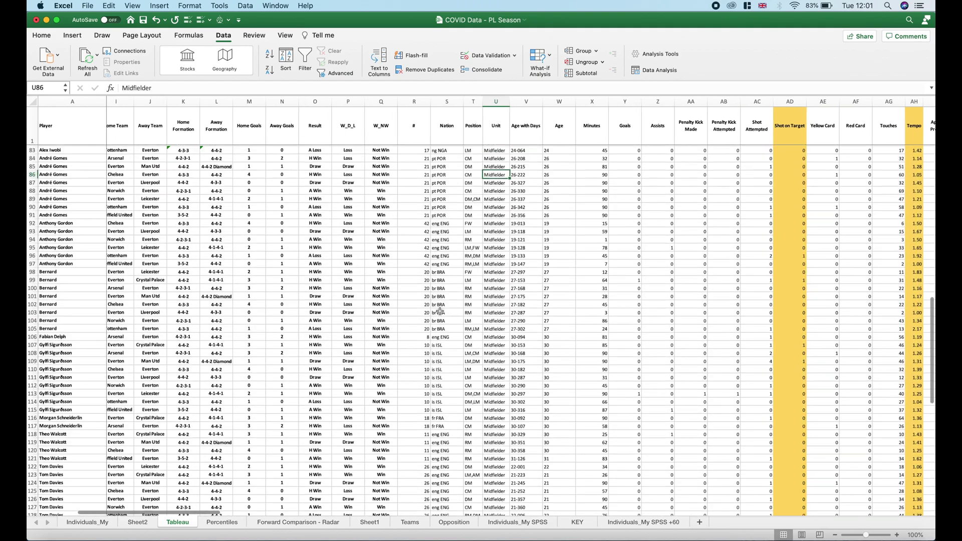
scroll(440, 311, up, 8)
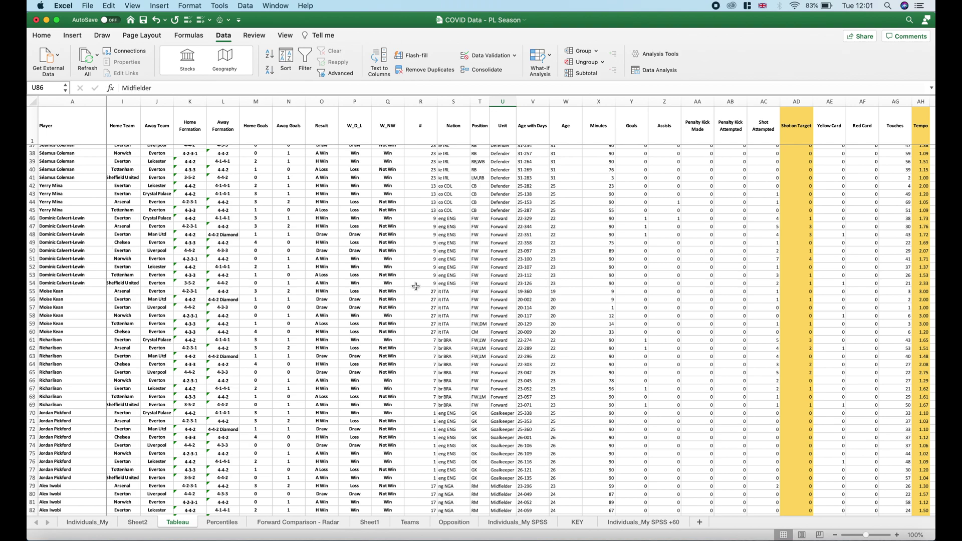
scroll(419, 288, down, 3)
scroll(419, 287, down, 6)
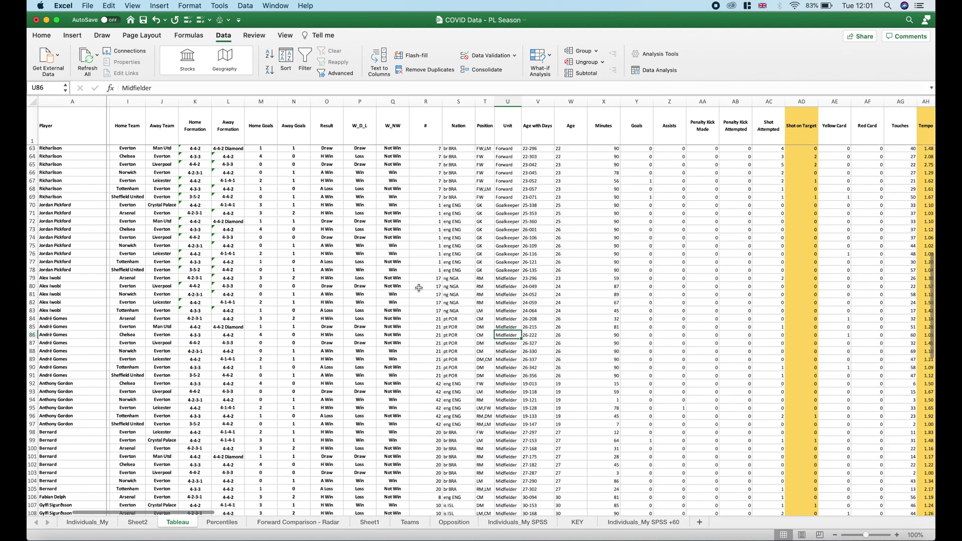
scroll(476, 264, down, 10)
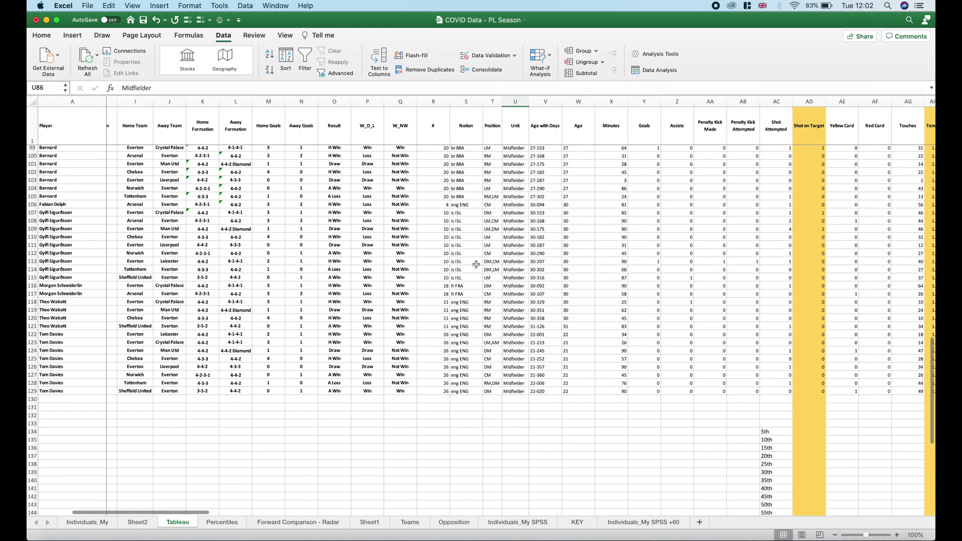
scroll(475, 264, up, 20)
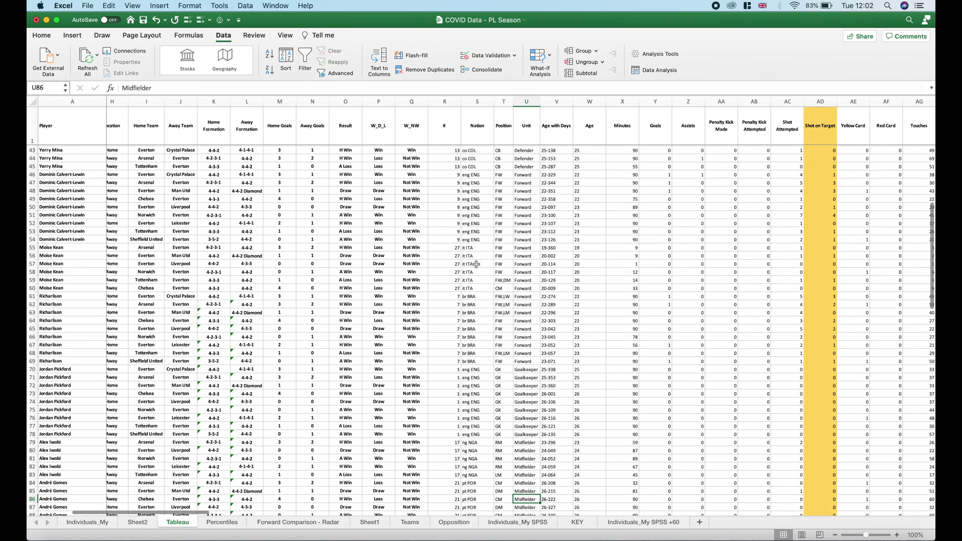
scroll(504, 199, down, 7)
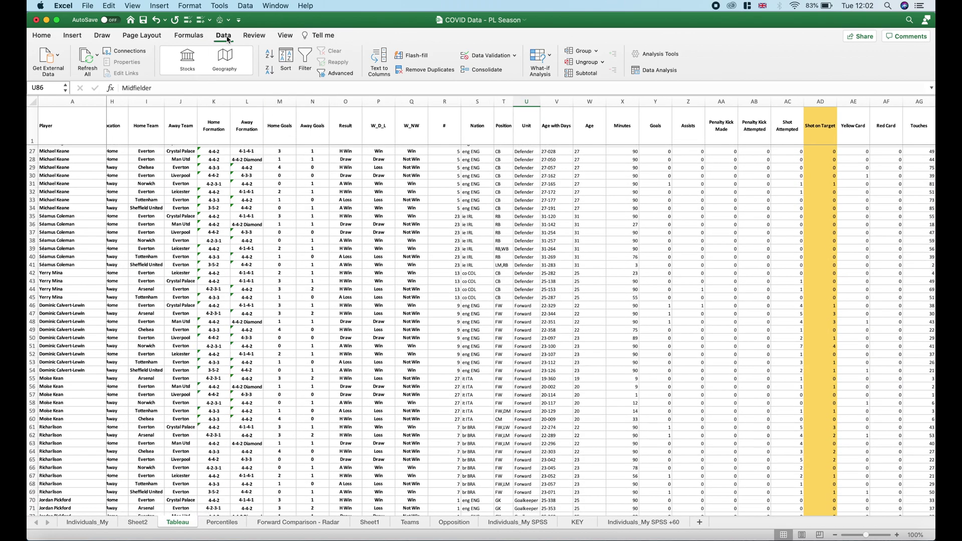
- Add Average subtotals at each change in Player, with Aerial Duel Won % unticked
click(515, 290)
click(585, 75)
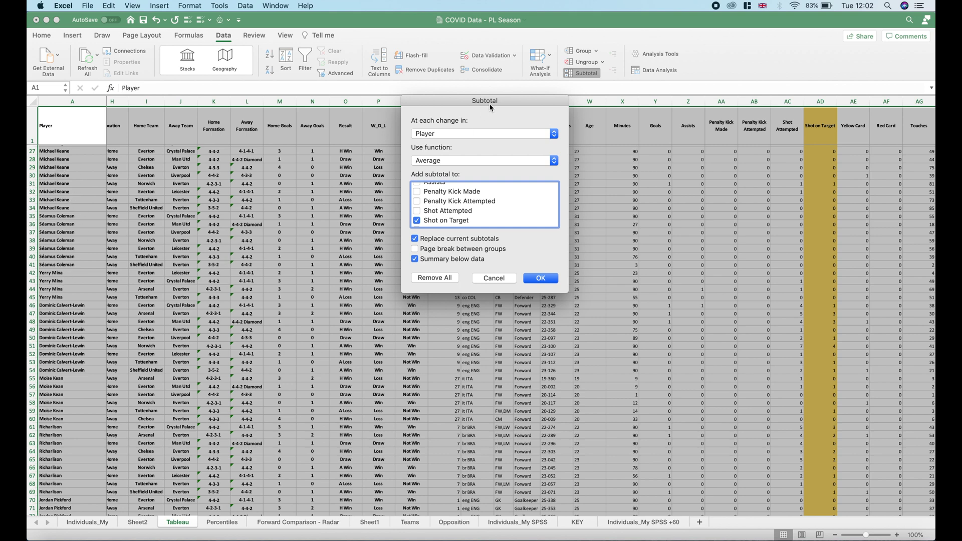
click(467, 134)
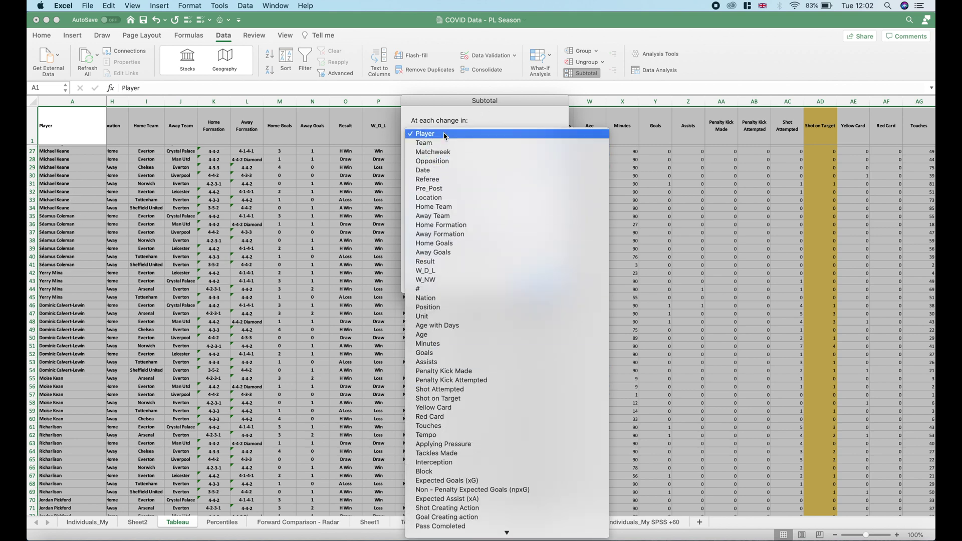
click(443, 134)
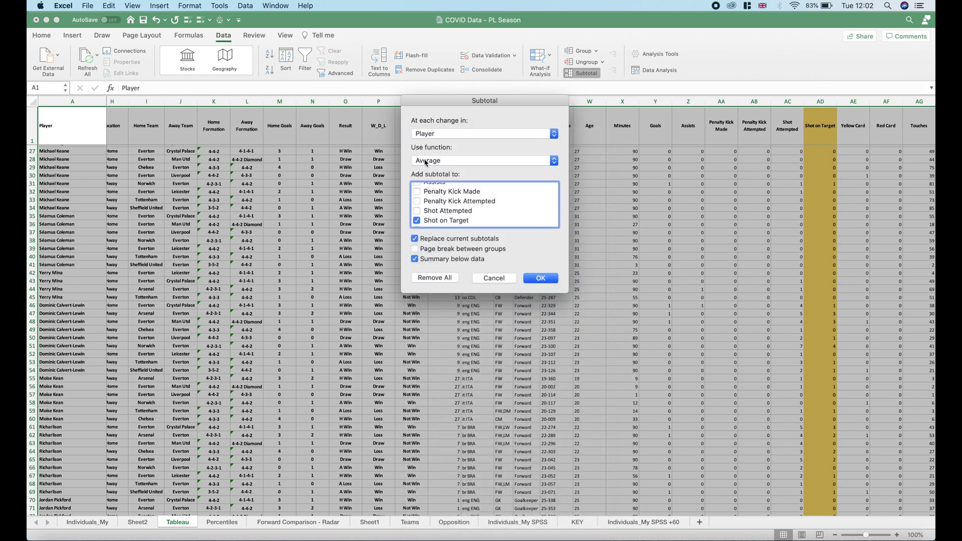
scroll(445, 206, up, 15)
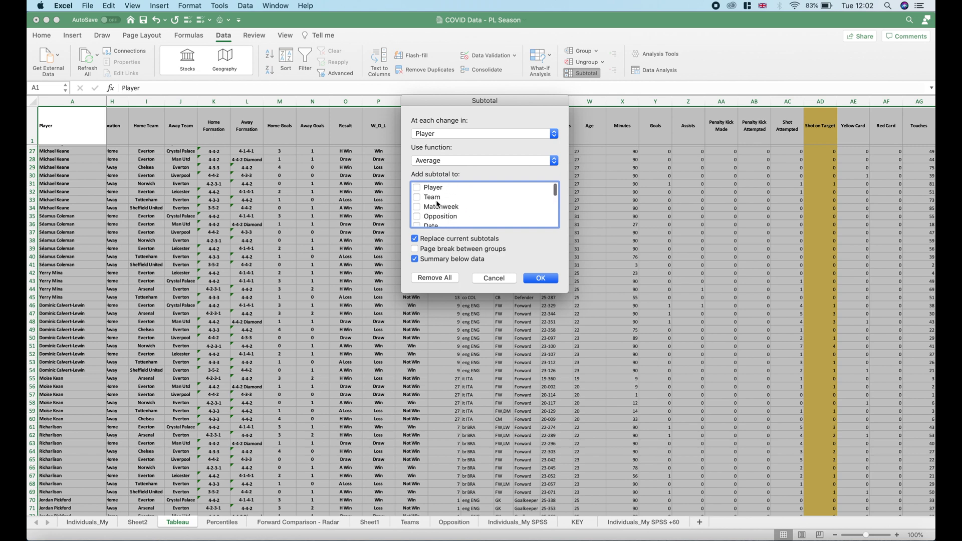
scroll(437, 204, down, 10)
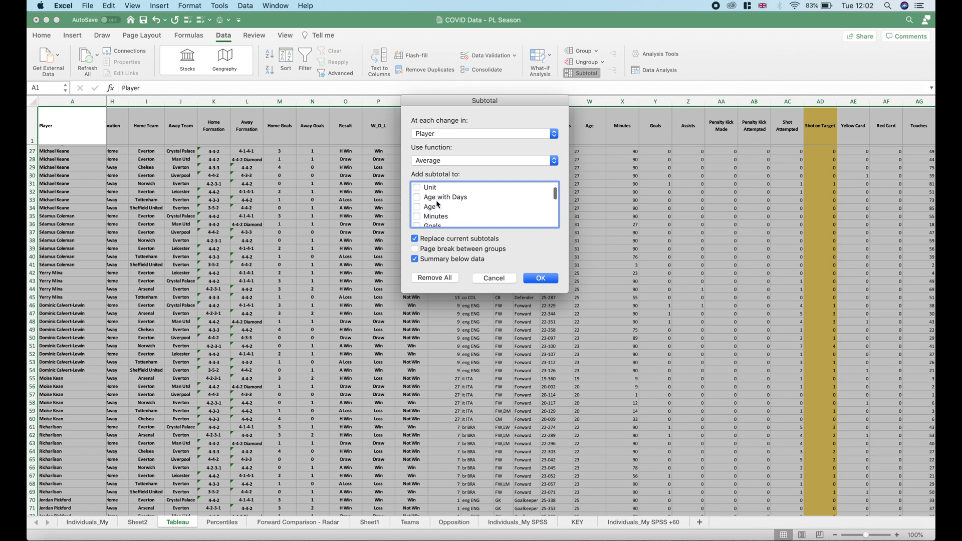
scroll(437, 203, down, 5)
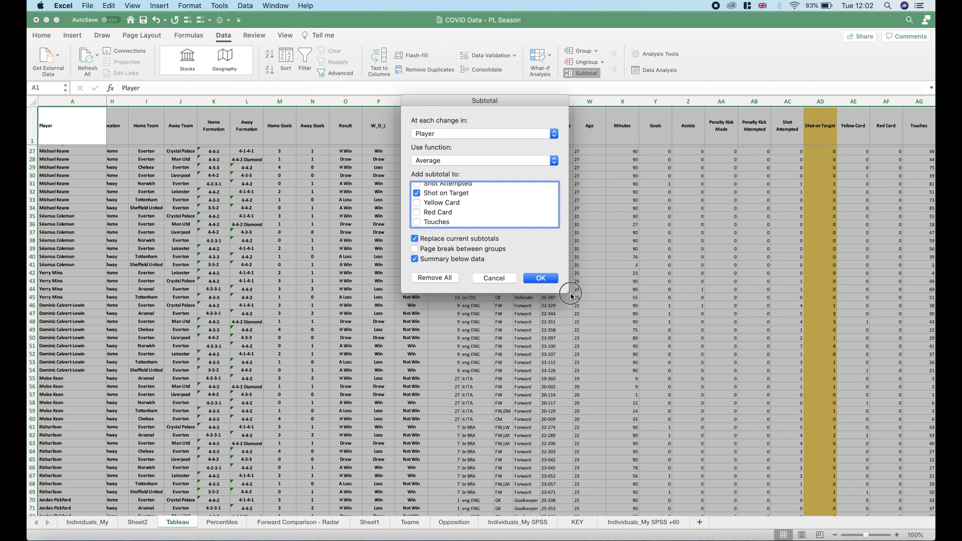
scroll(470, 228, down, 10)
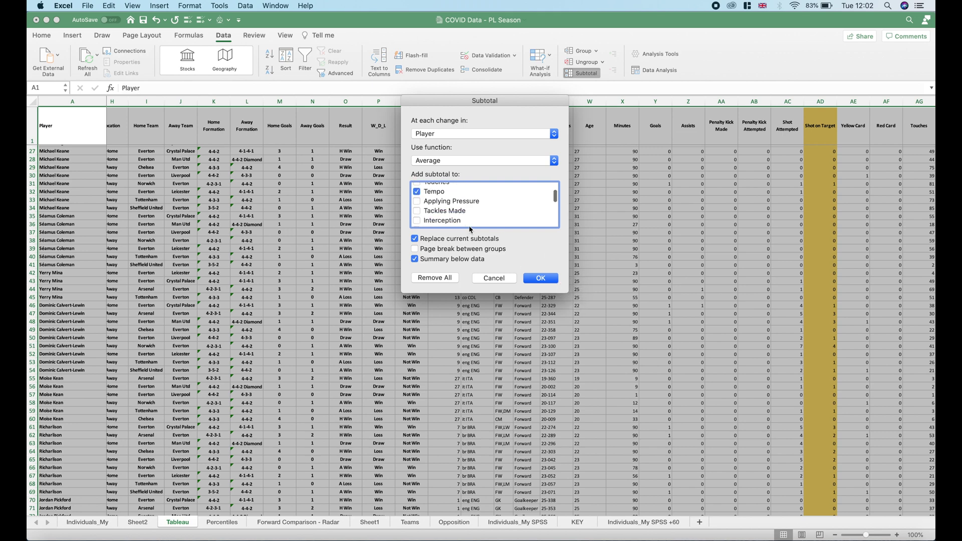
scroll(470, 227, down, 8)
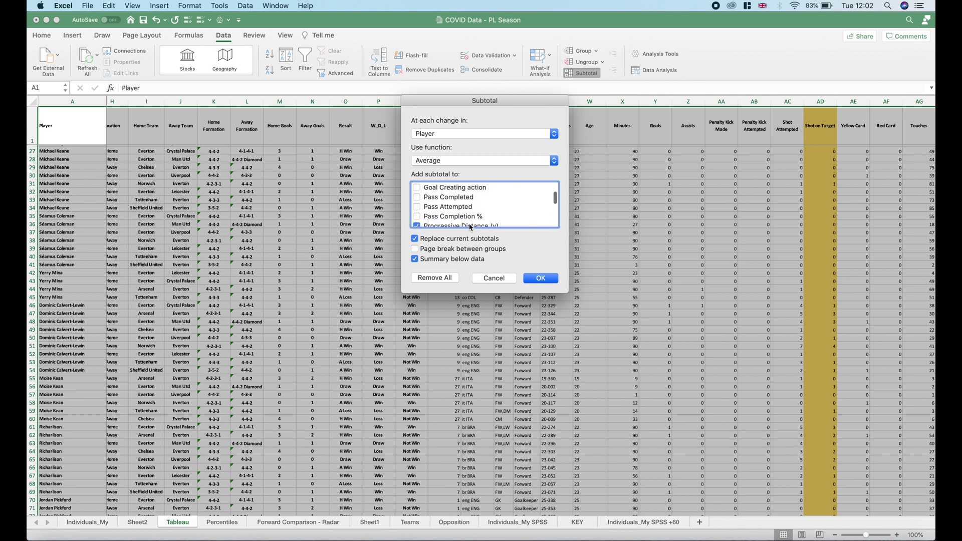
scroll(470, 227, down, 10)
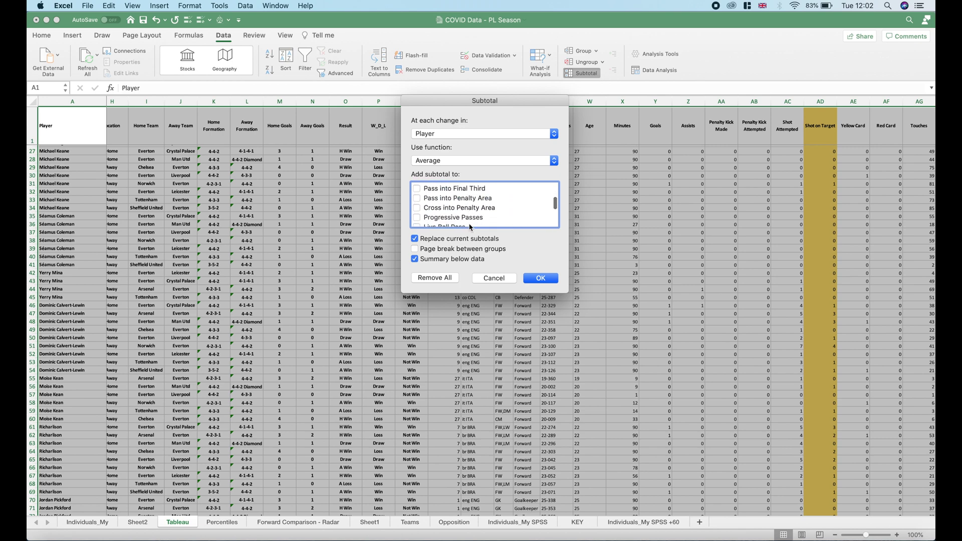
scroll(470, 226, down, 5)
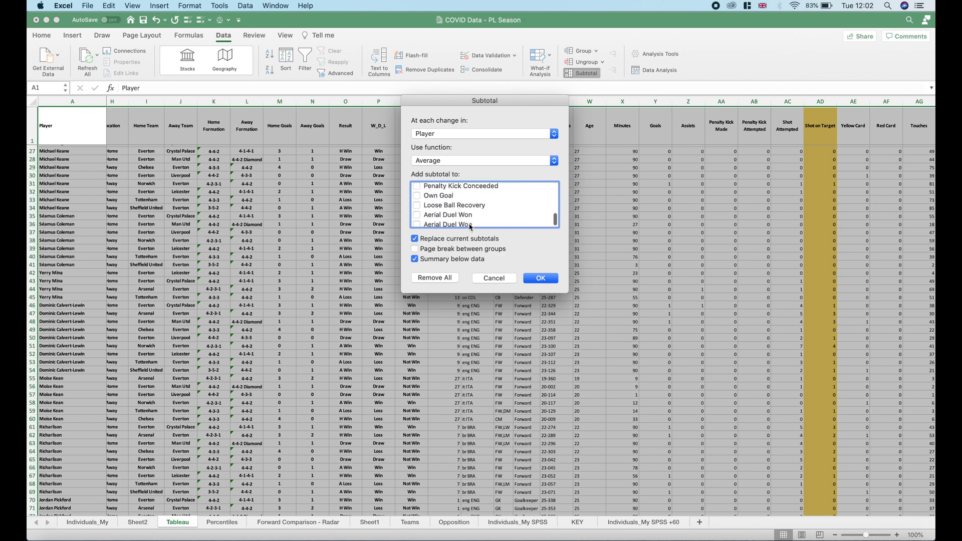
click(416, 222)
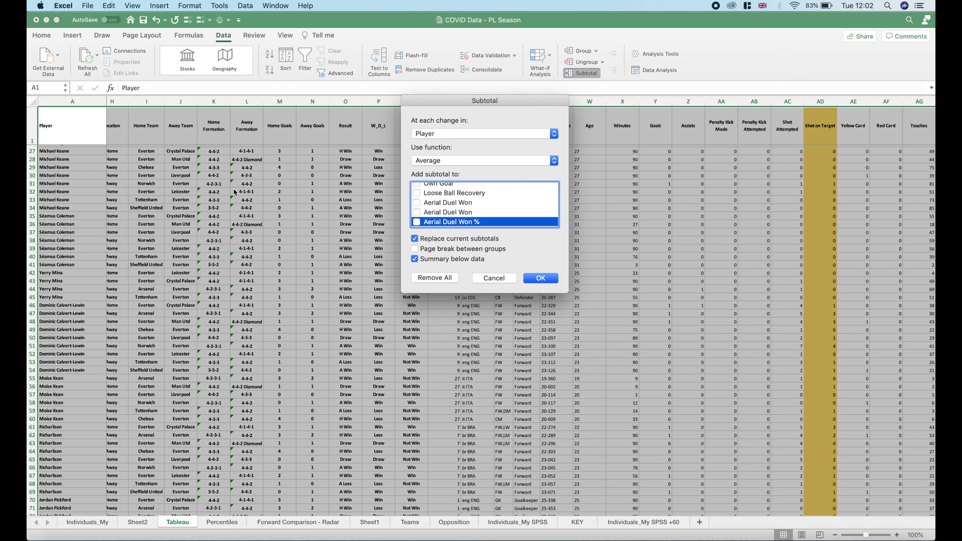
click(541, 278)
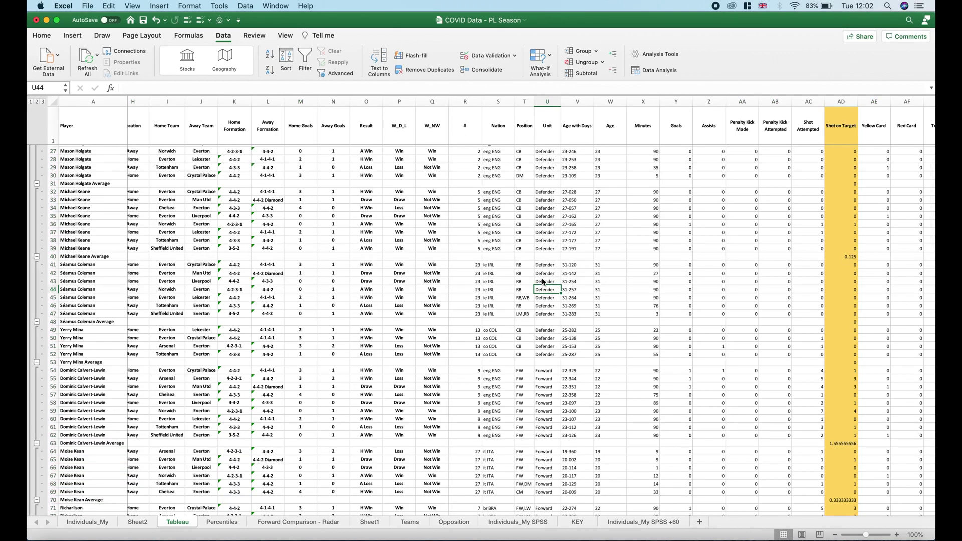
- Select the Dominic Calvert-Lewin, Moise Kean and Richarlison Average rows
scroll(542, 281, up, 4)
scroll(543, 282, right, 1)
scroll(543, 281, up, 5)
scroll(542, 282, left, 1)
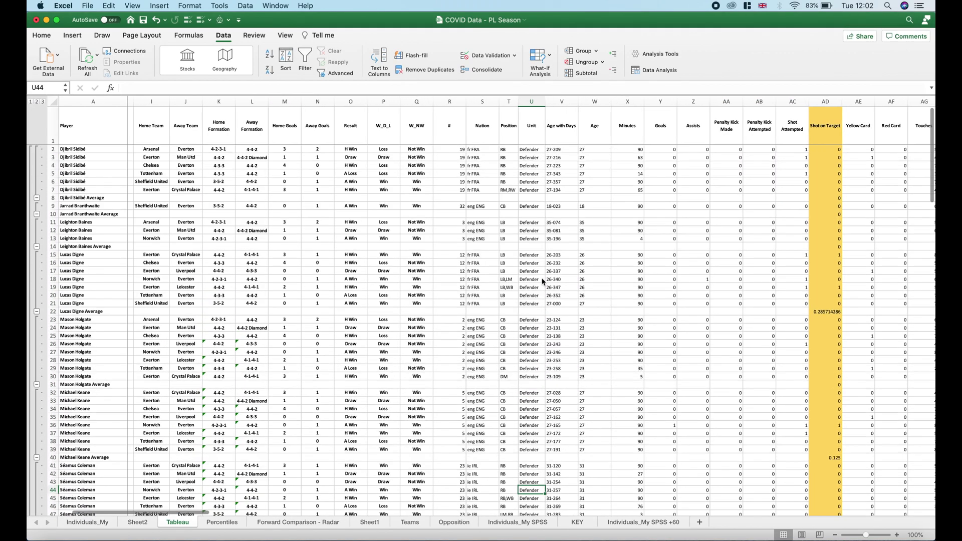
scroll(543, 281, right, 10)
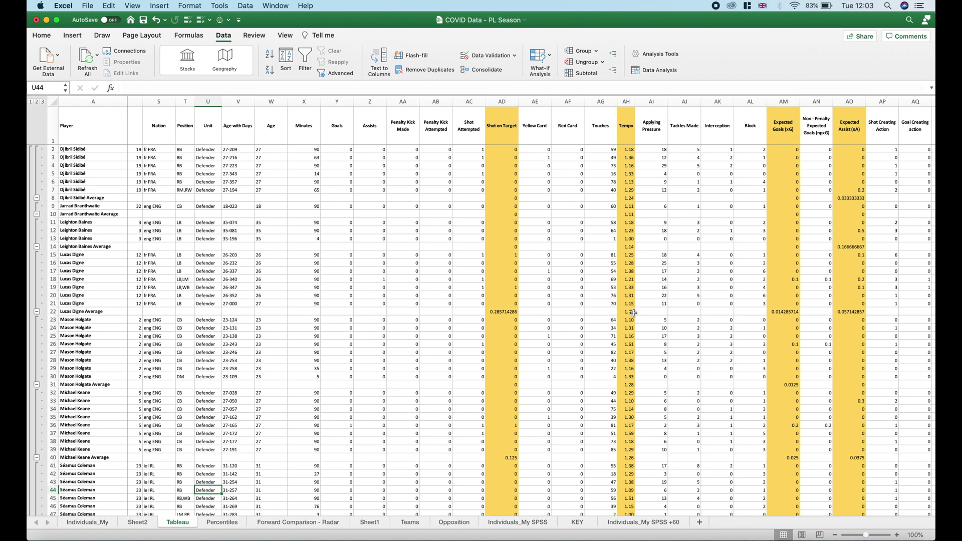
scroll(275, 327, down, 5)
scroll(275, 326, left, 3)
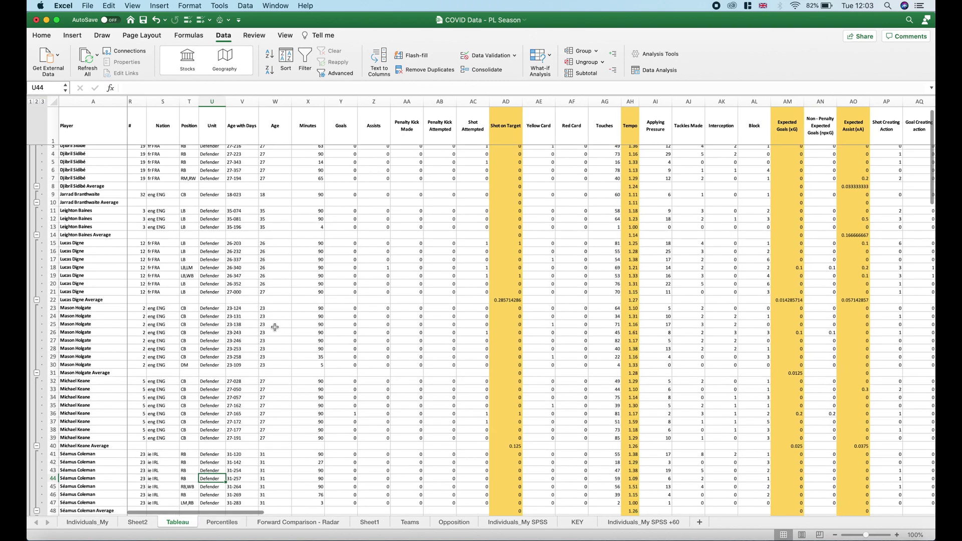
scroll(275, 326, down, 5)
scroll(274, 327, left, 5)
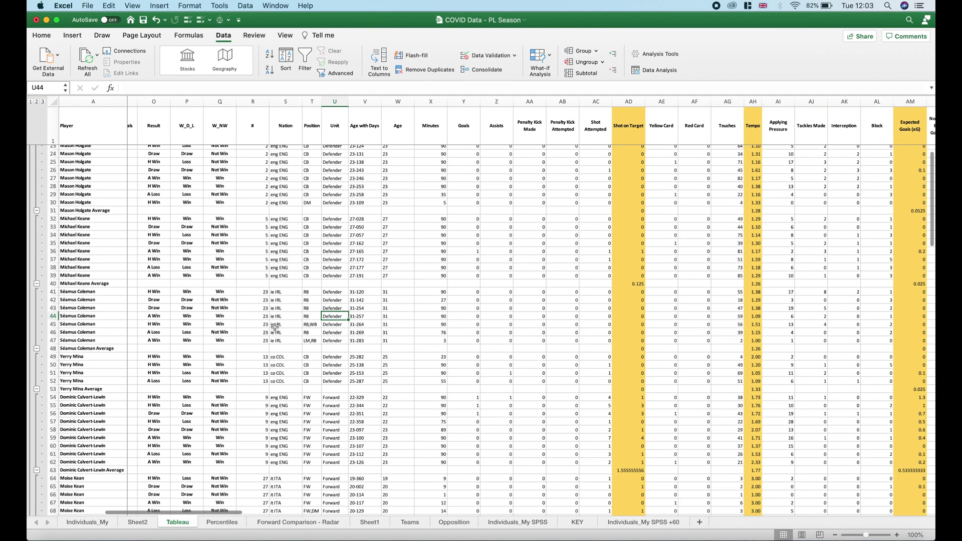
scroll(274, 326, down, 1)
scroll(275, 326, left, 1)
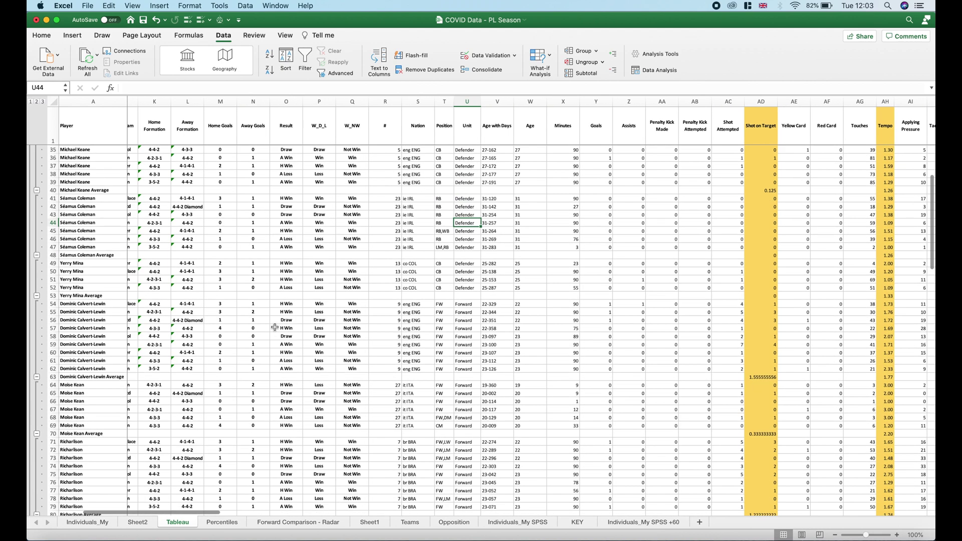
click(52, 376)
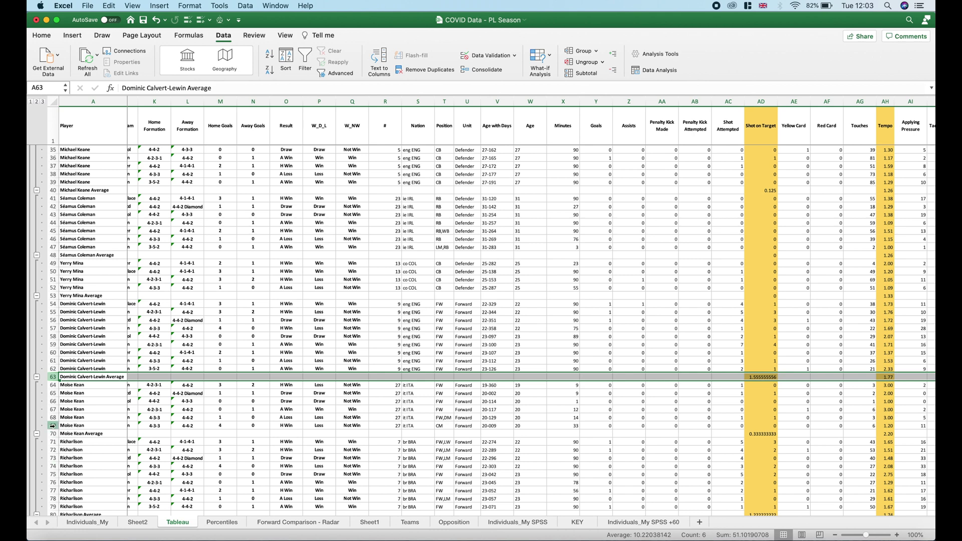
super+click(52, 433)
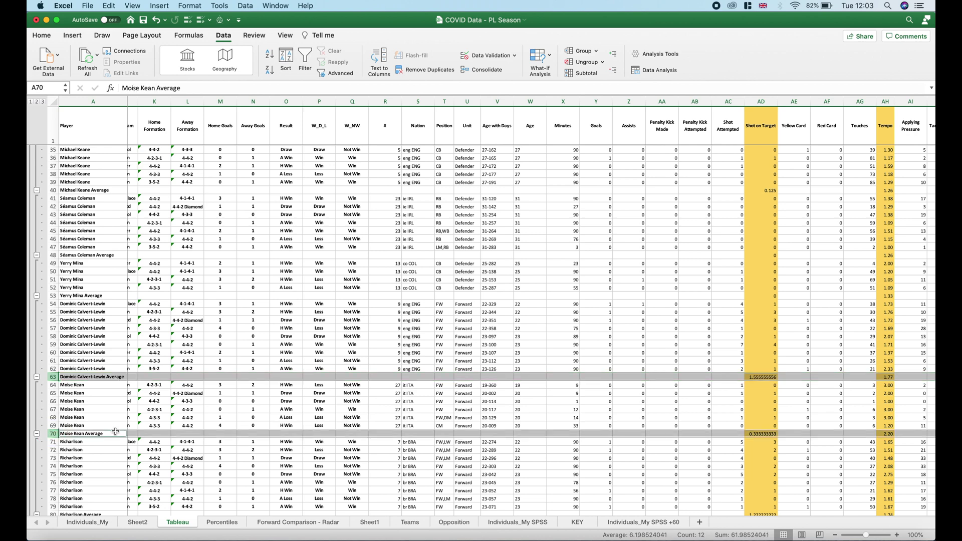
scroll(161, 431, down, 5)
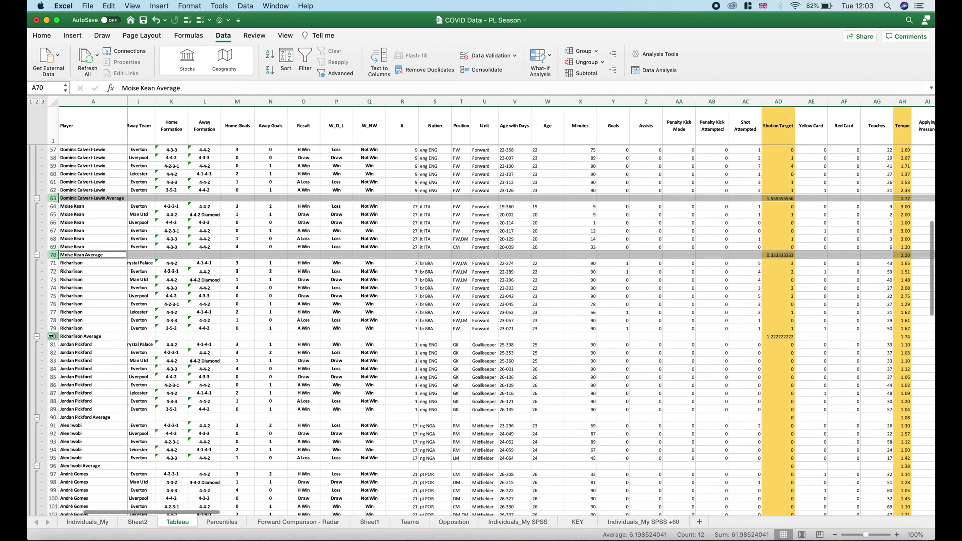
super+click(52, 336)
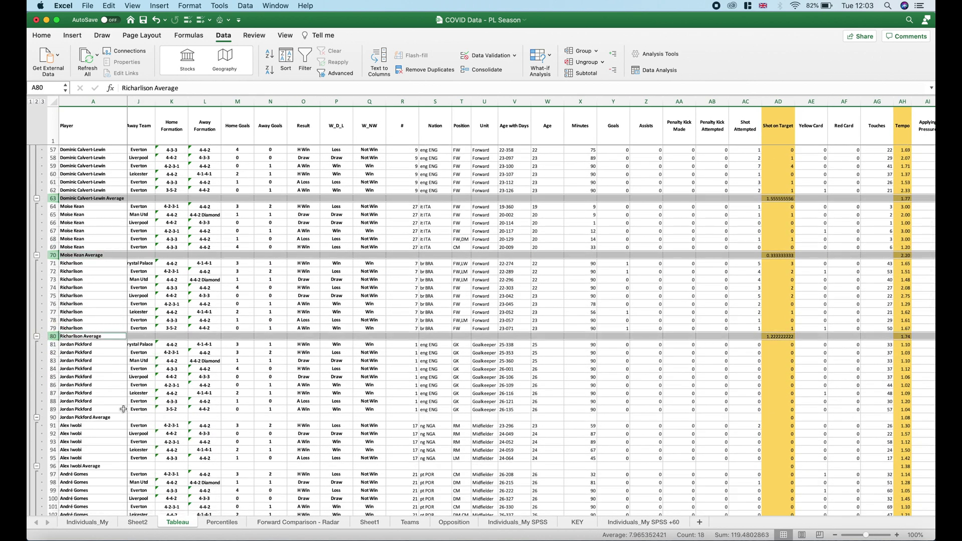
- Add the Alex Iwobi, André Gomes, Anthony Gordon and Bernard Average rows to the selection
super+click(53, 466)
scroll(147, 437, down, 15)
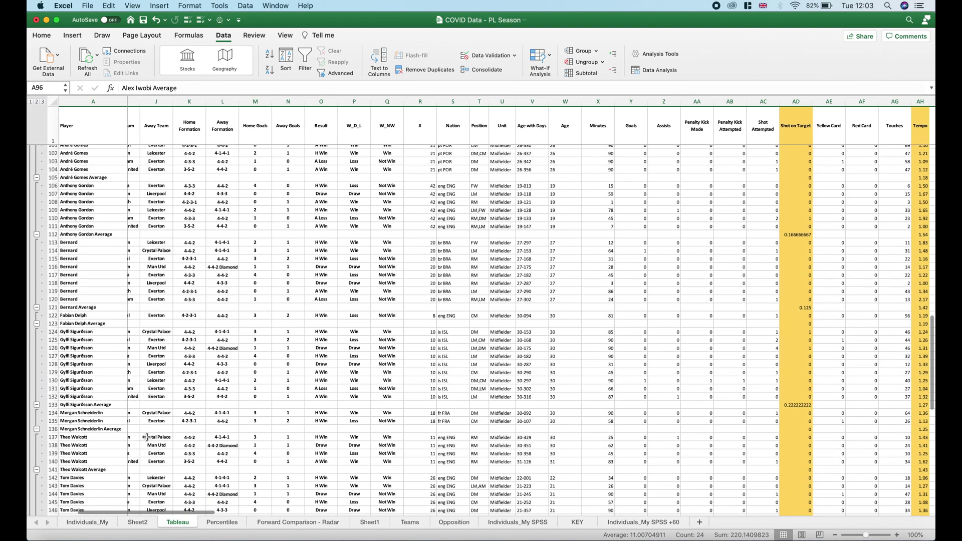
scroll(147, 437, up, 6)
scroll(147, 438, left, 2)
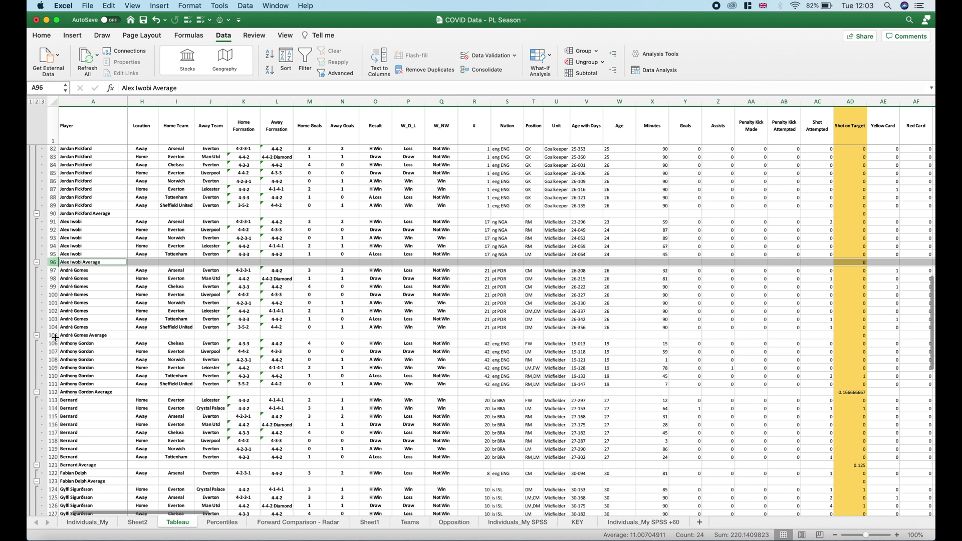
super+click(55, 336)
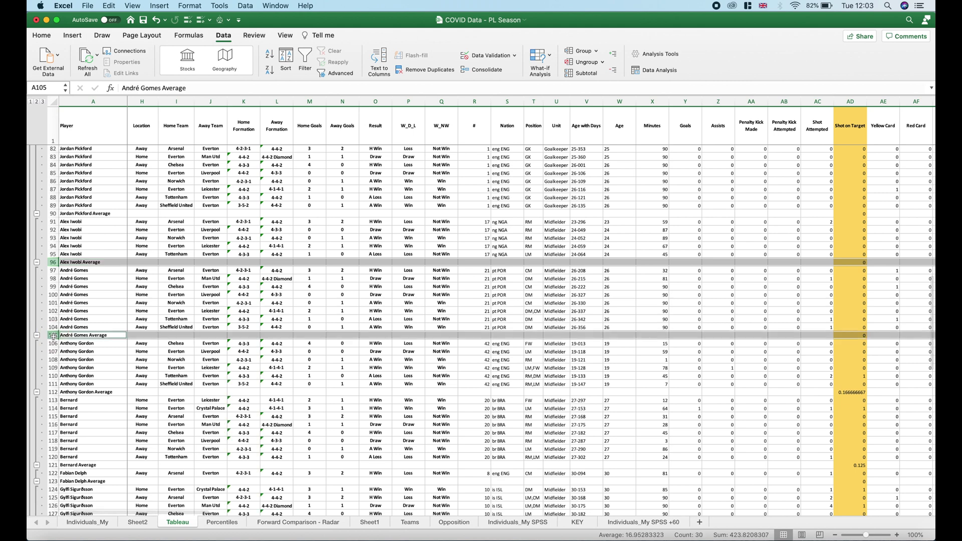
super+click(53, 392)
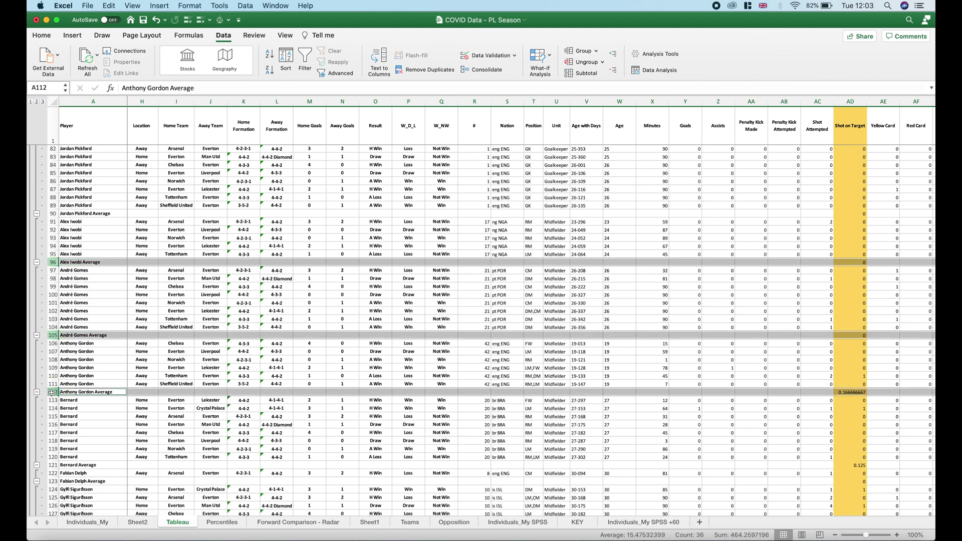
super+click(52, 465)
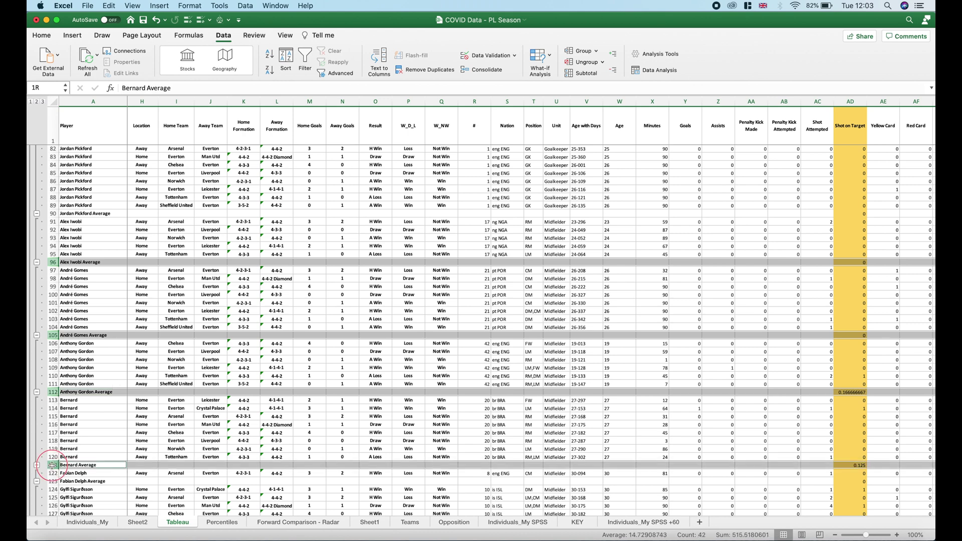
scroll(62, 478, down, 4)
scroll(63, 479, down, 2)
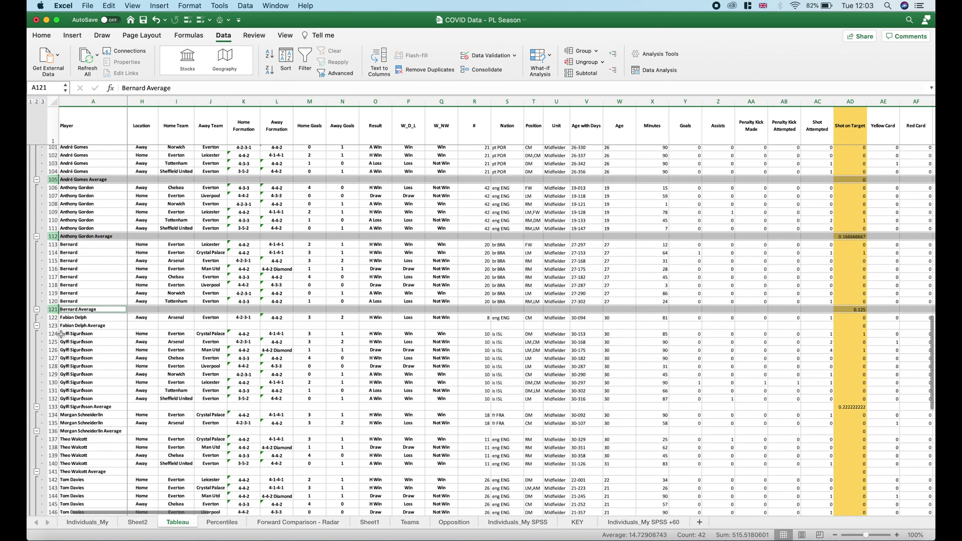
- Add the Delph, Sigurðsson, Schneiderlin, Walcott and Tom Davies Average rows, then copy them
super+click(52, 325)
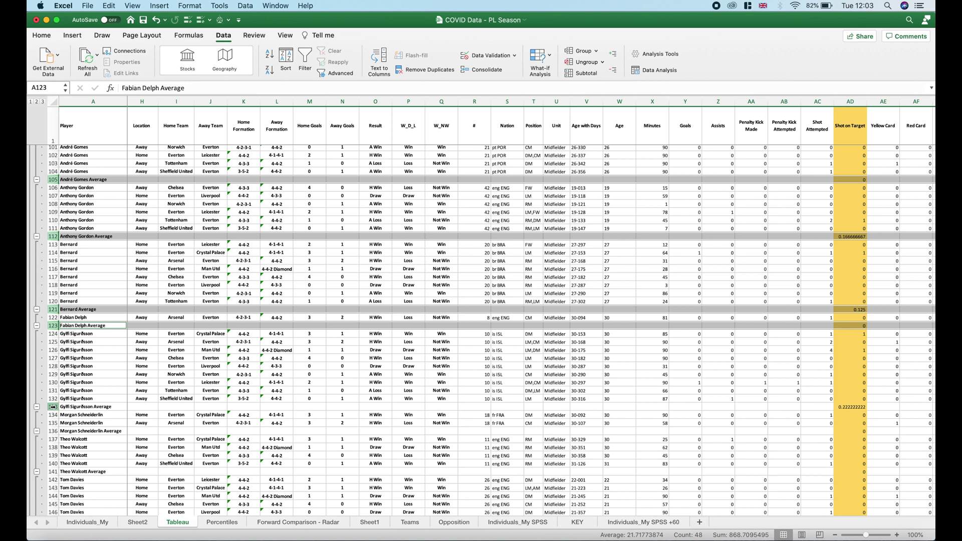
super+click(53, 406)
super+click(52, 431)
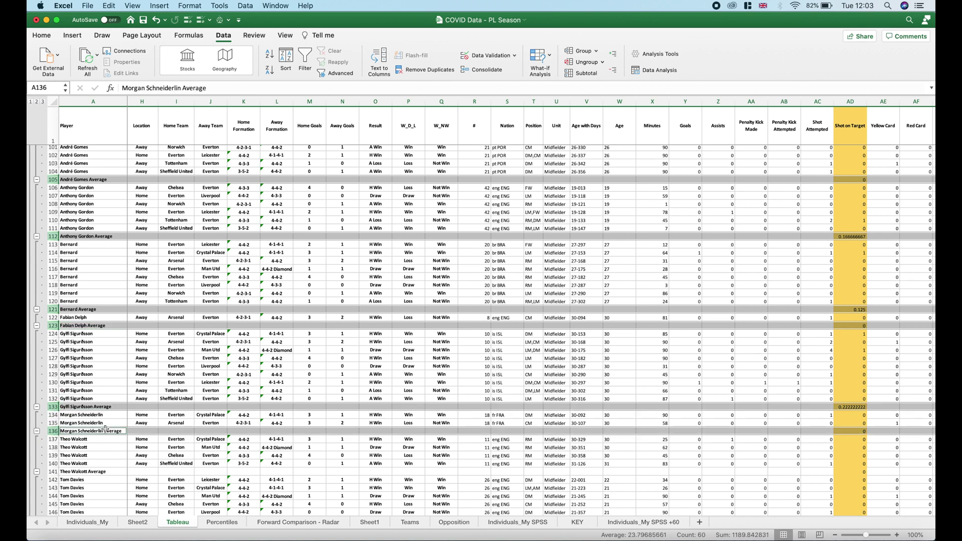
super+click(53, 471)
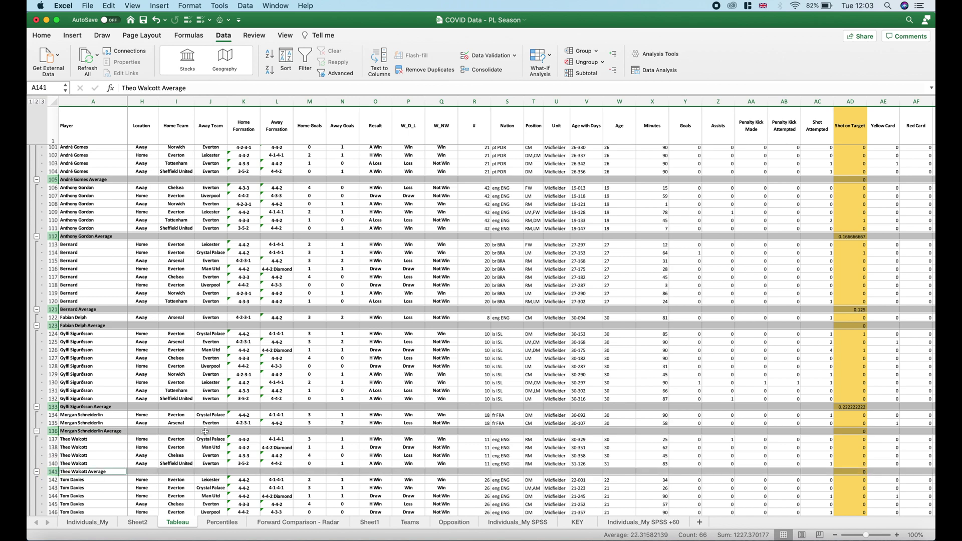
scroll(205, 432, down, 5)
scroll(205, 431, down, 4)
scroll(206, 431, left, 2)
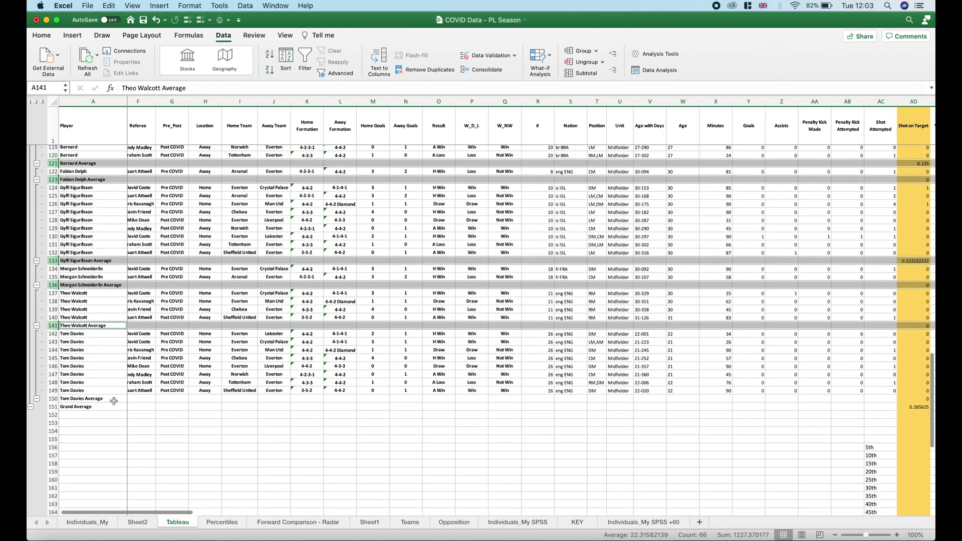
super+click(51, 398)
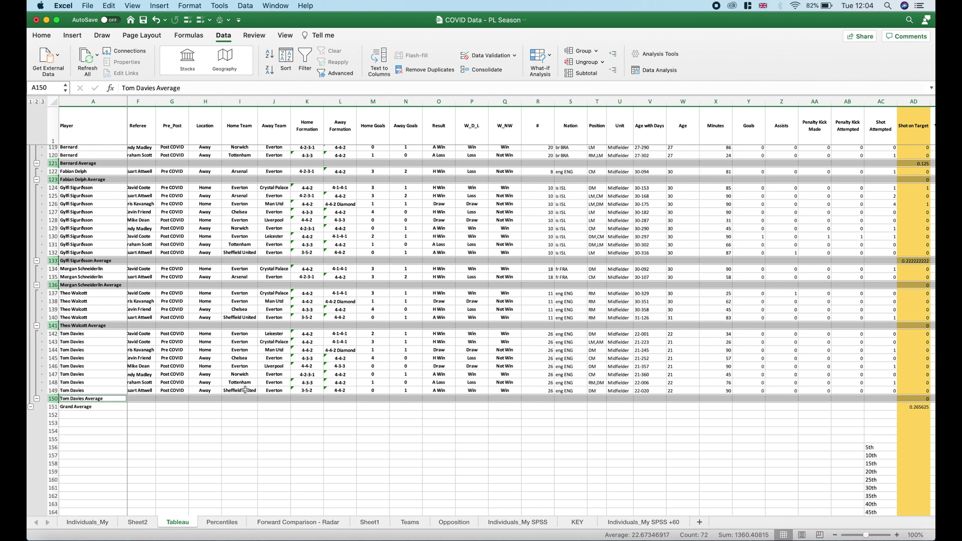
key(super+c)
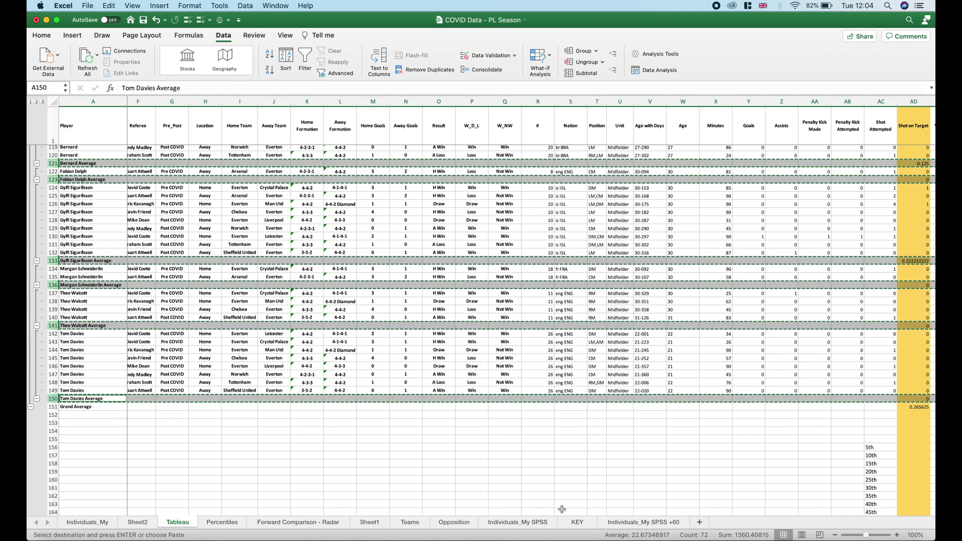
- Paste the copied average rows as values into cell A2 of a new Sheet4
click(699, 523)
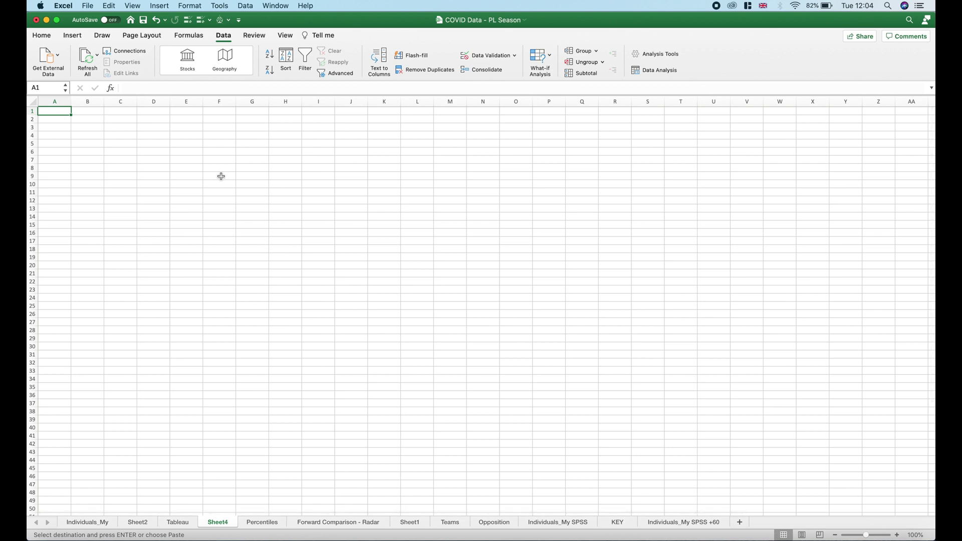
click(48, 123)
right_click(55, 120)
mouse_move(128, 153)
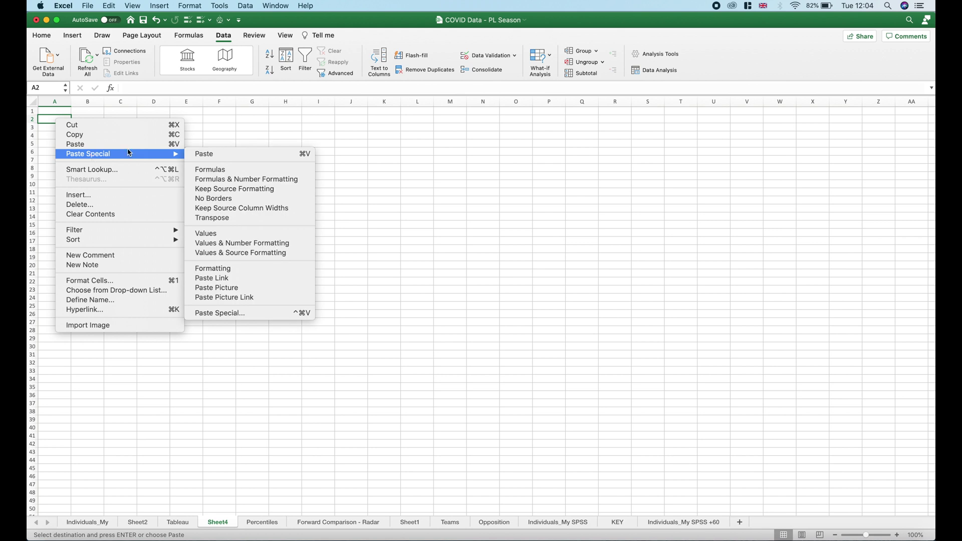
click(232, 233)
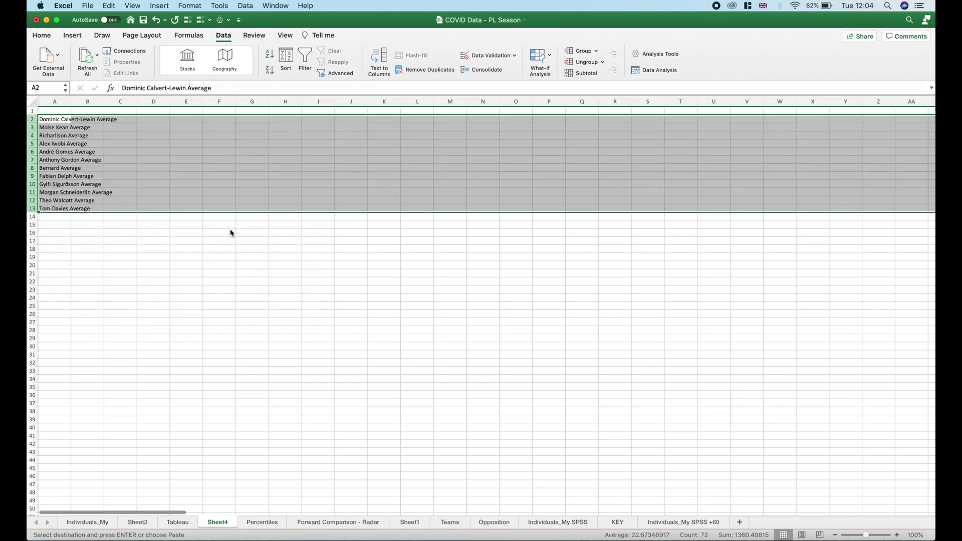
scroll(231, 231, right, 10)
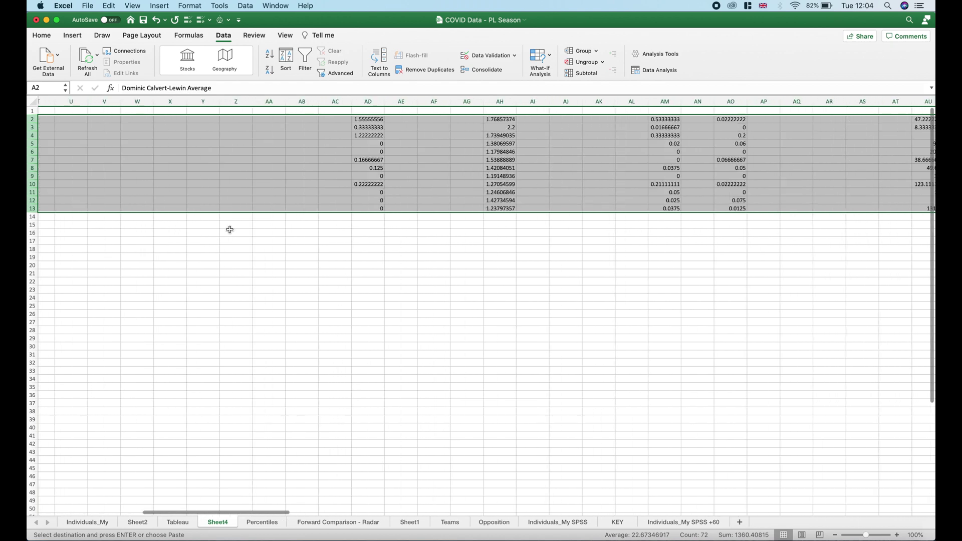
scroll(229, 230, left, 10)
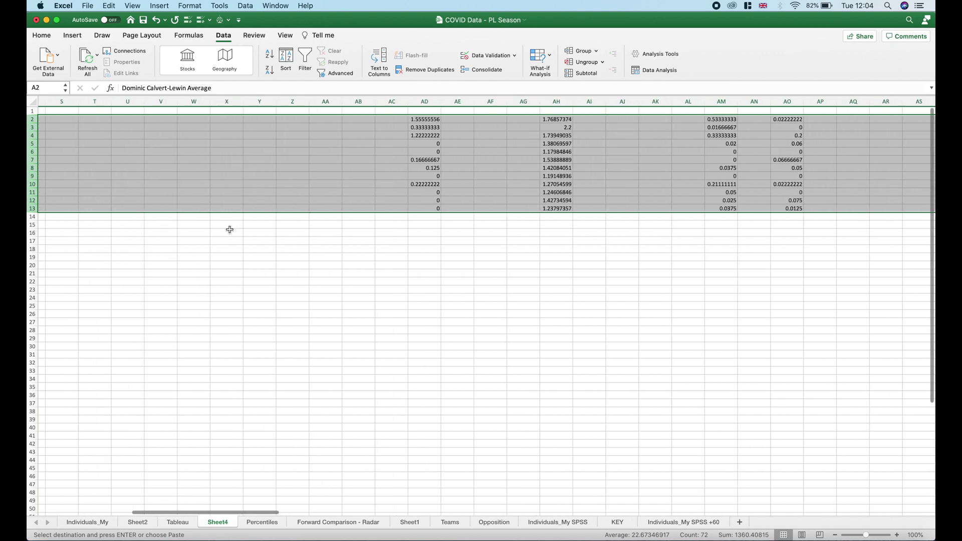
- Copy the Tableau sheet's header row into row 1 of Sheet4
click(181, 525)
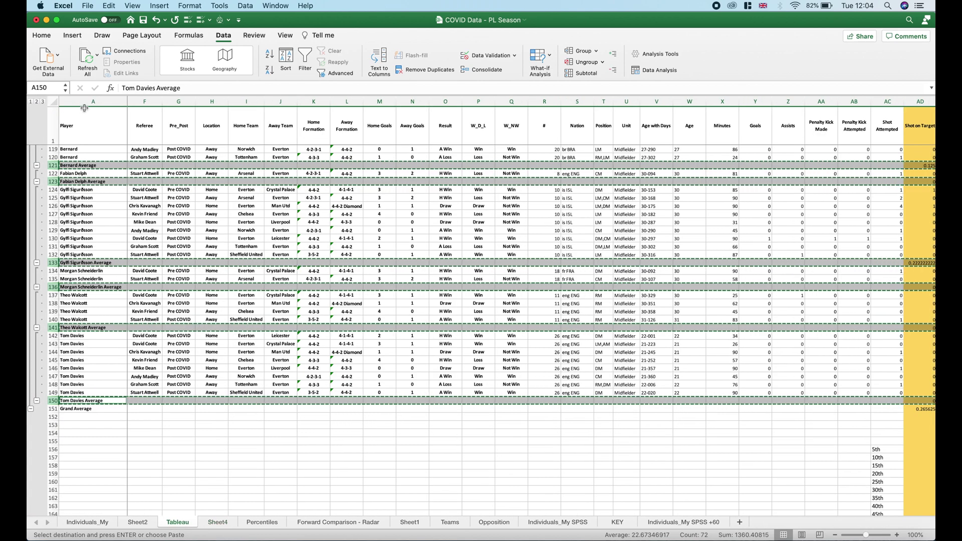
click(50, 117)
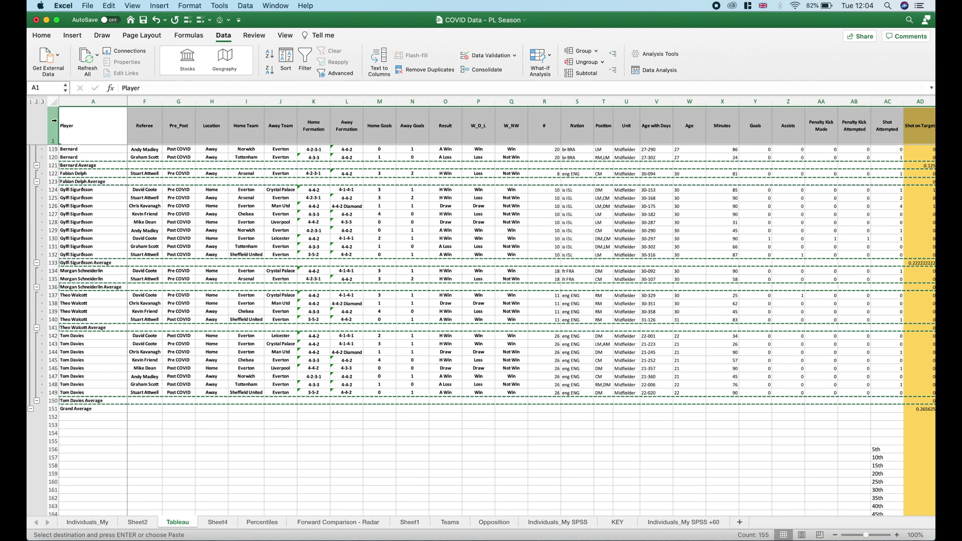
right_click(56, 125)
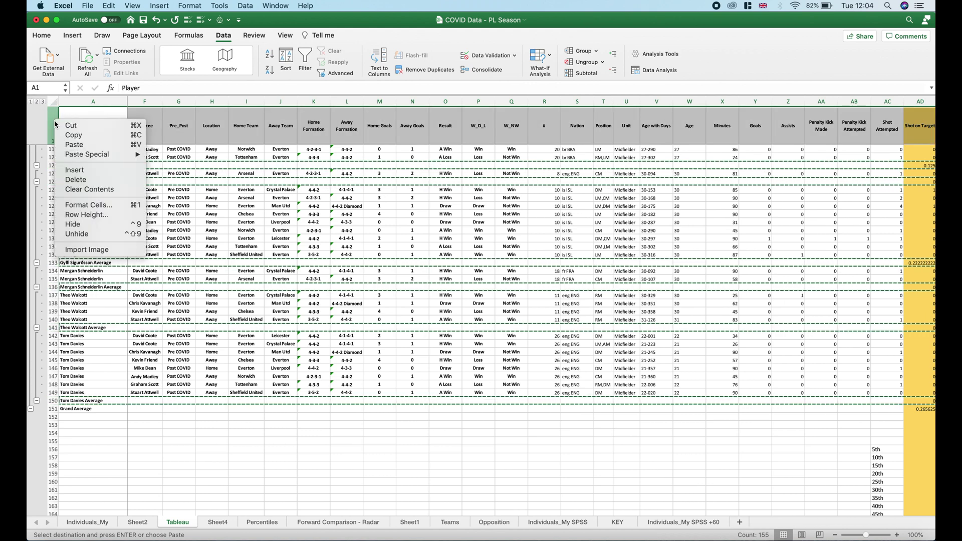
click(76, 137)
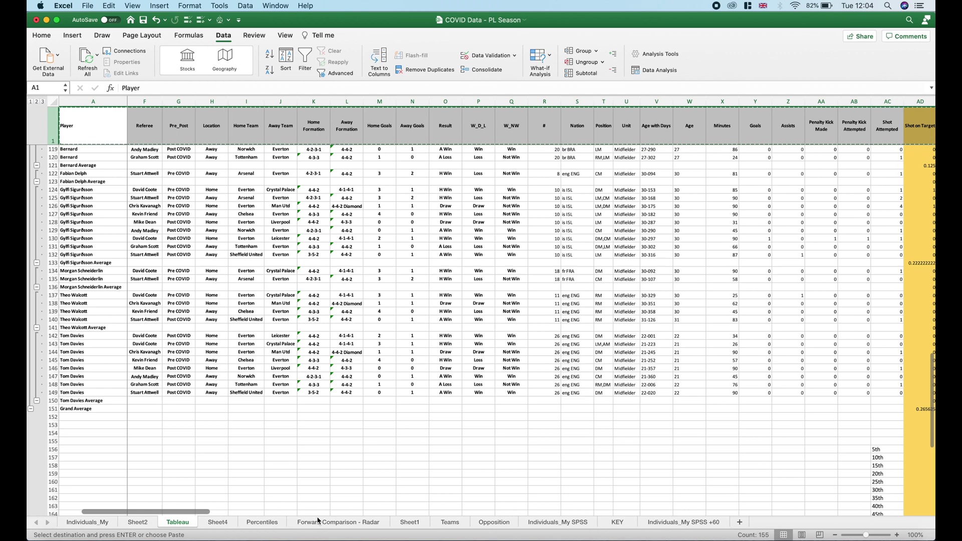
click(220, 522)
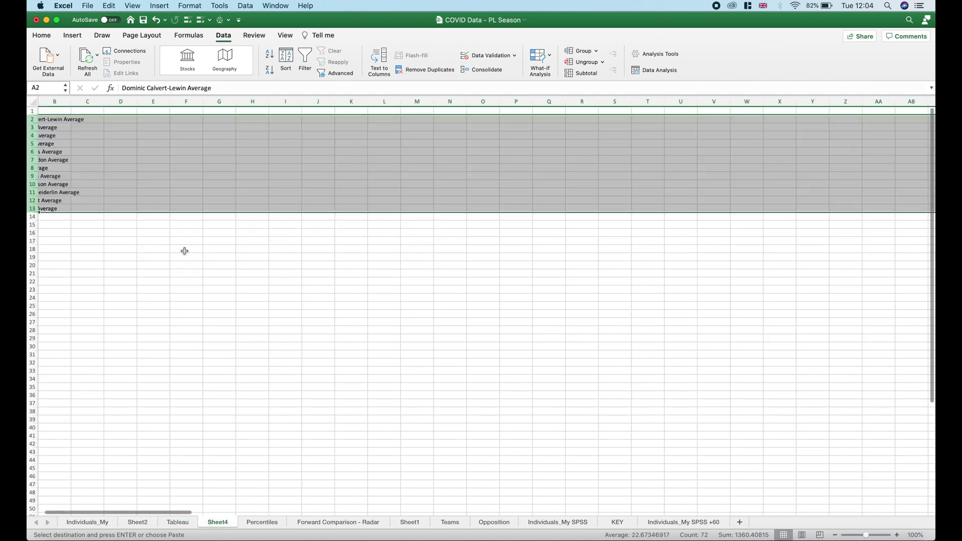
click(56, 110)
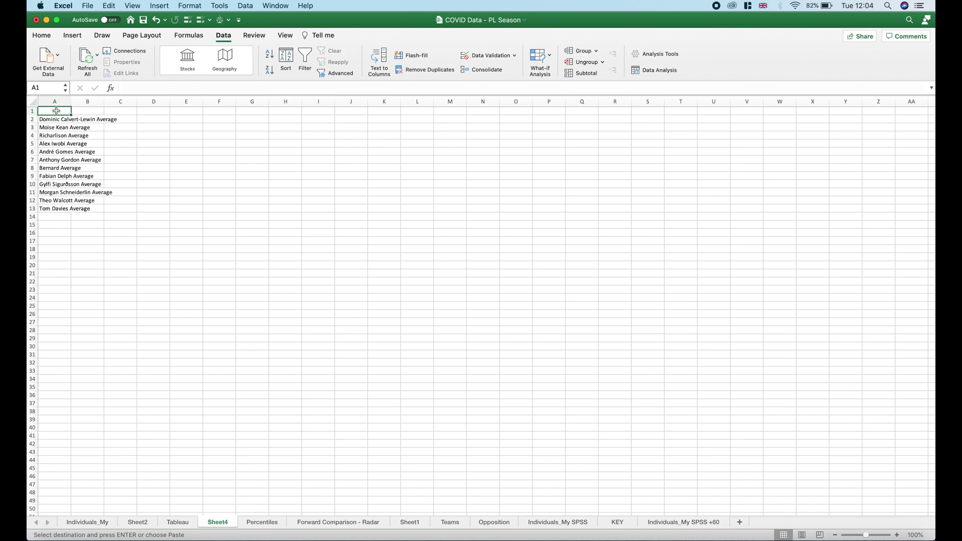
key(super+v)
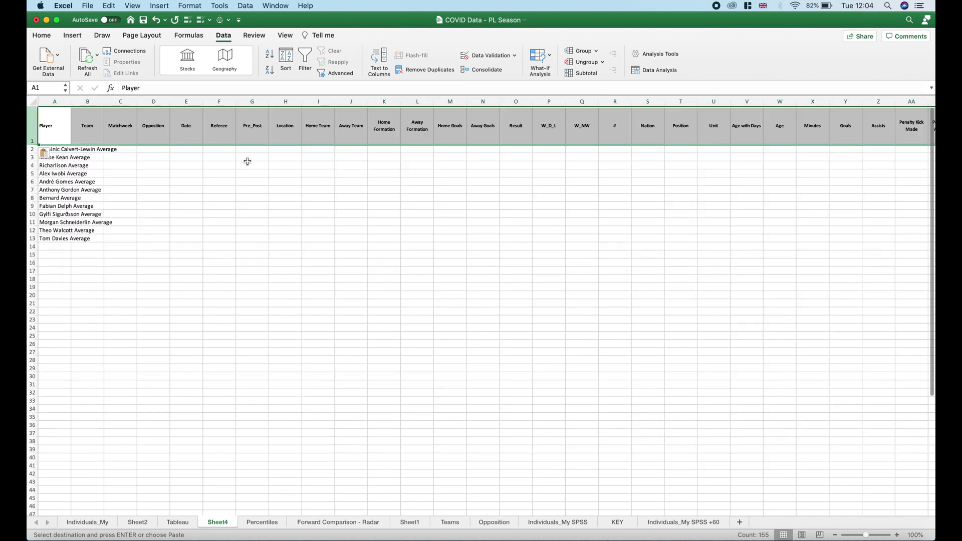
click(86, 99)
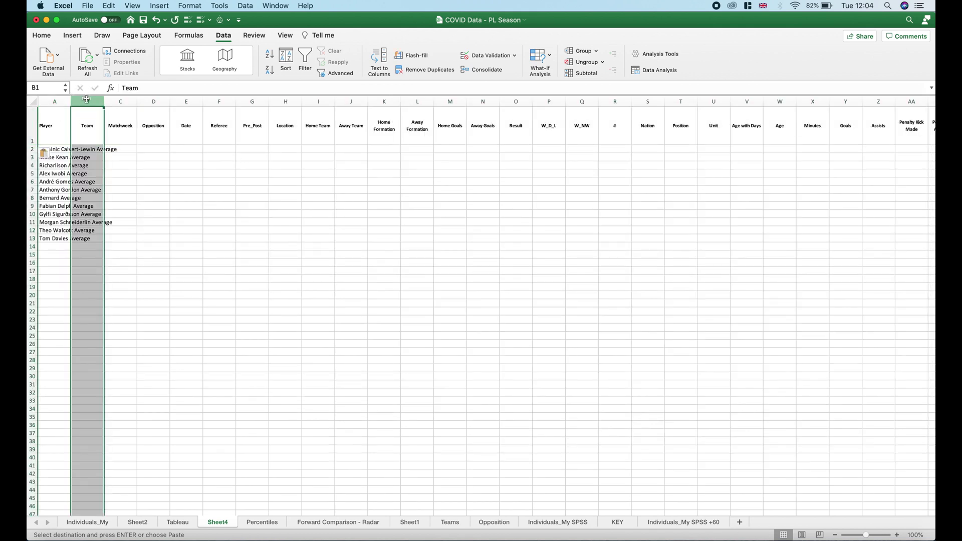
- Delete the unneeded columns from Team through AM
drag(86, 100, 244, 226)
right_click(250, 99)
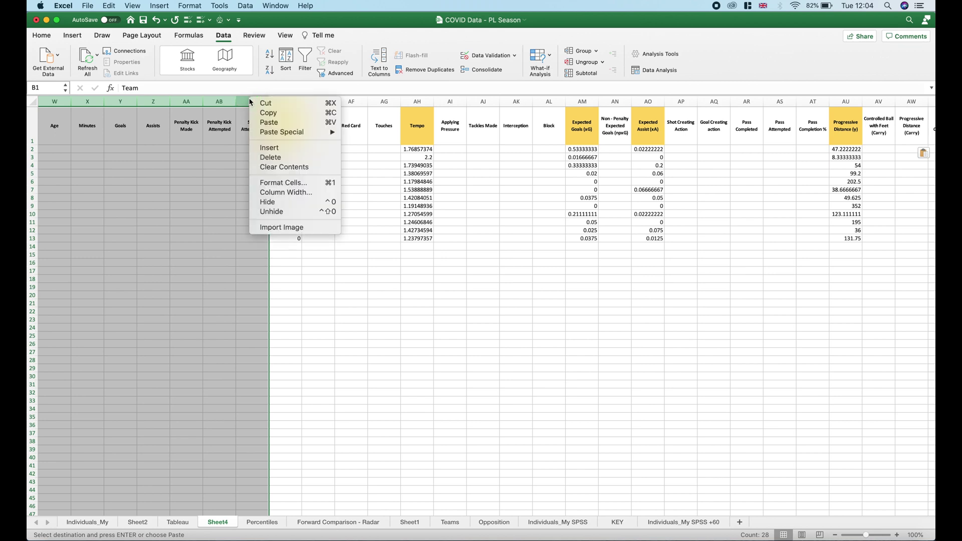
click(275, 157)
- Delete Yellow/Red Card, Applying Pressure–Block, Non-Penalty xG and Shot Creating Action–Pass Completion % columns
drag(119, 101, 176, 105)
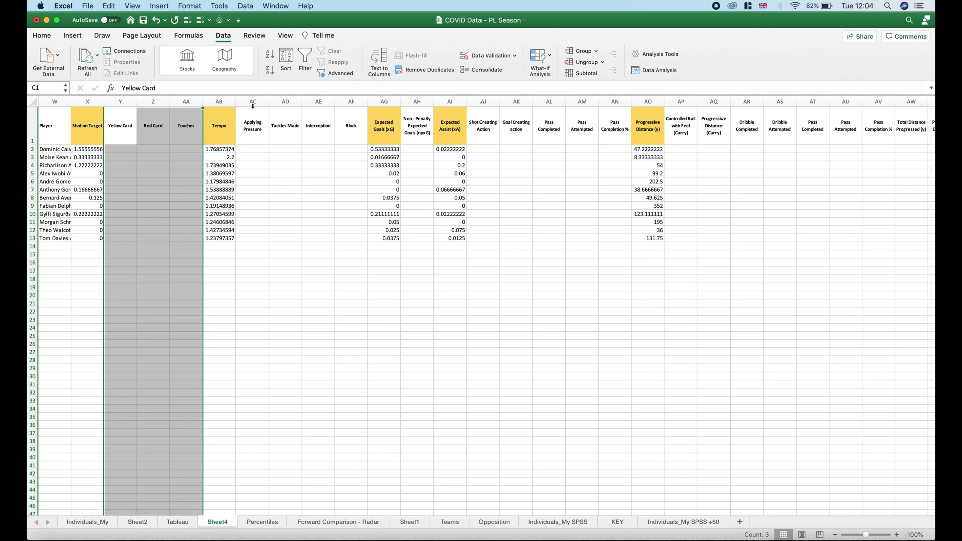
drag(255, 102, 352, 102)
super+click(423, 102)
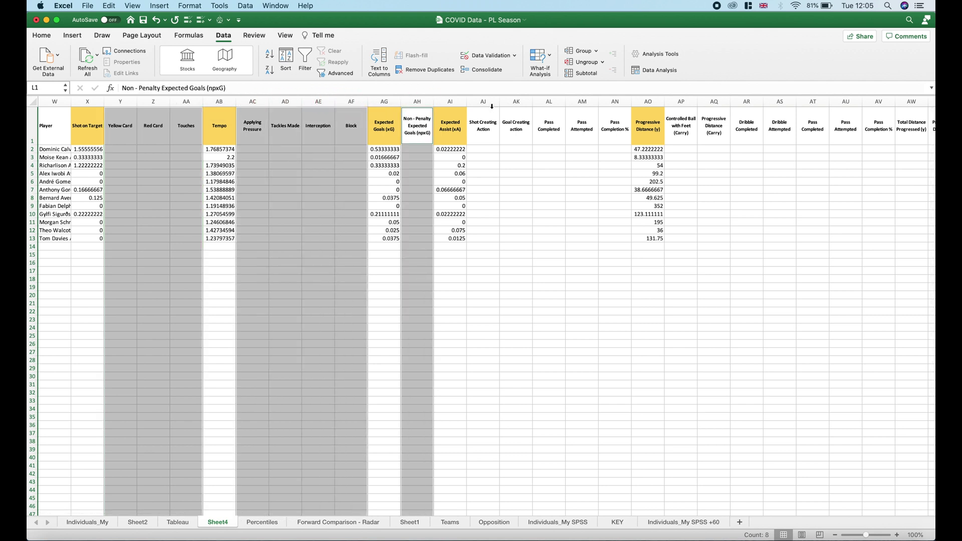
drag(482, 101, 629, 96)
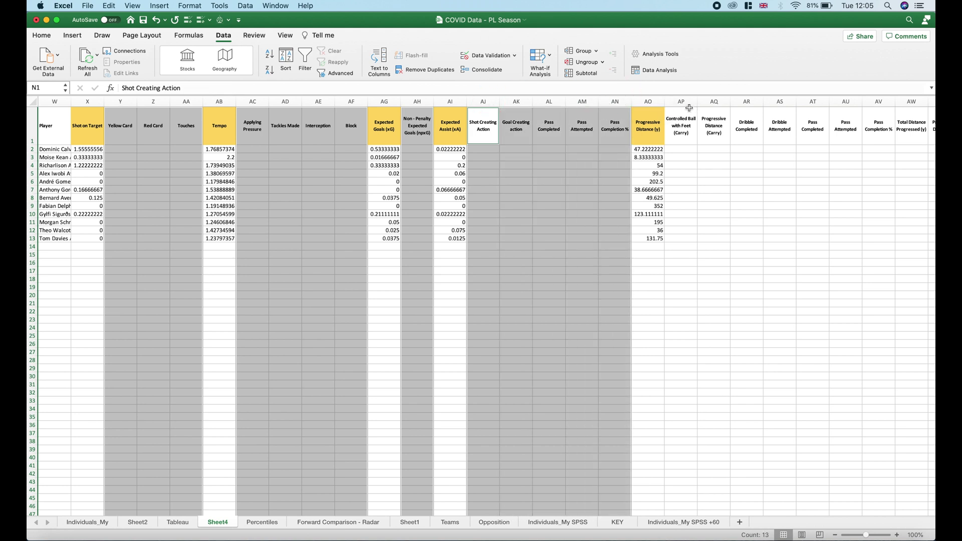
right_click(593, 103)
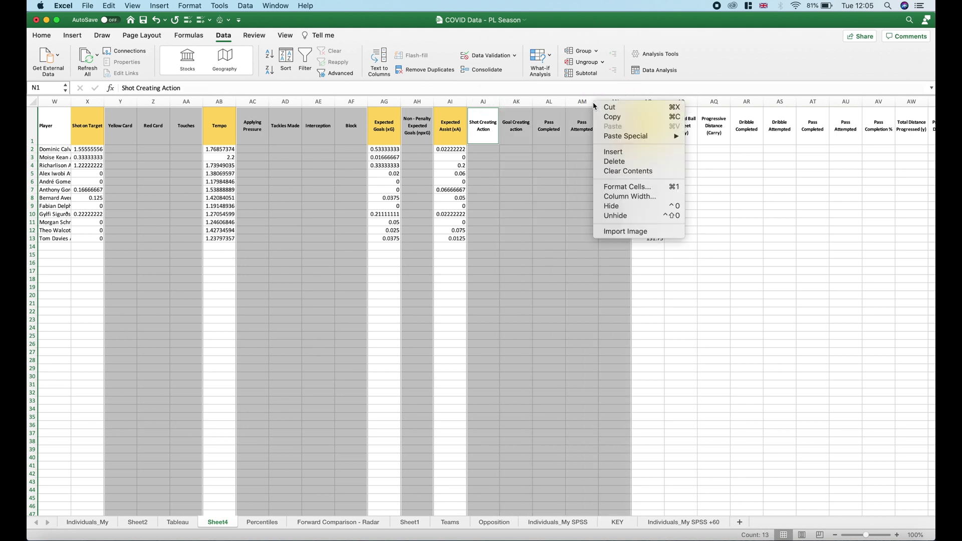
click(616, 161)
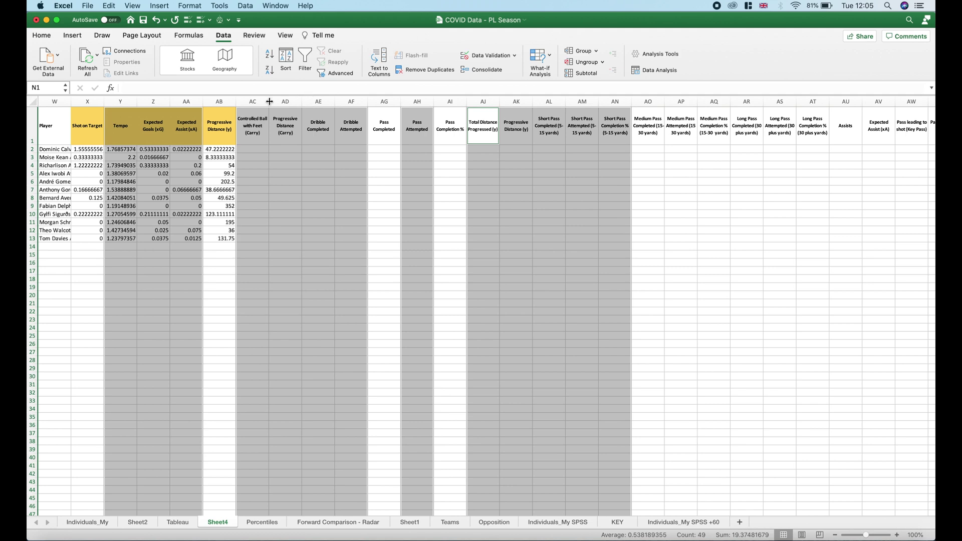
- Delete the remaining columns G through DJ
click(254, 100)
drag(254, 101, 851, 191)
right_click(851, 191)
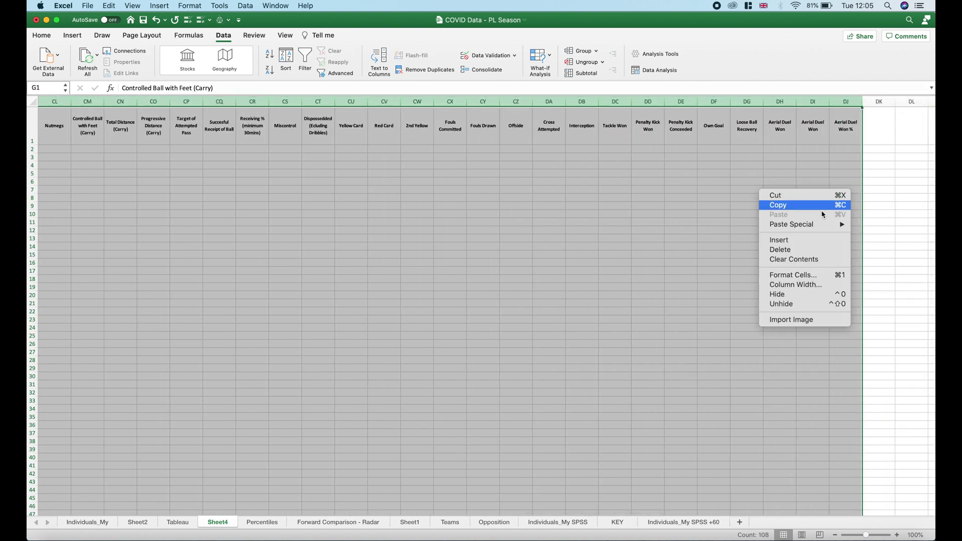
click(802, 249)
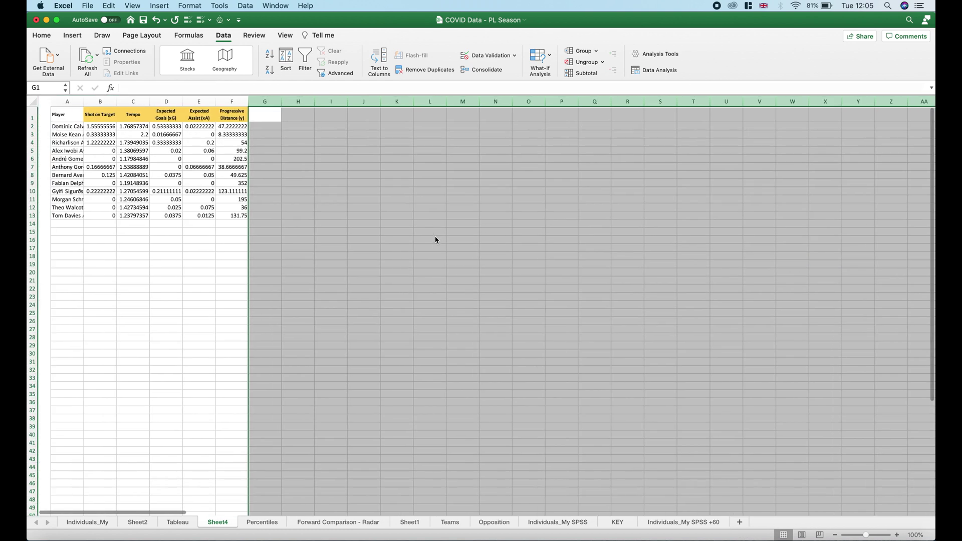
- Autofit column A for full player names and format columns B–F as Number with 2 decimals
double_click(70, 102)
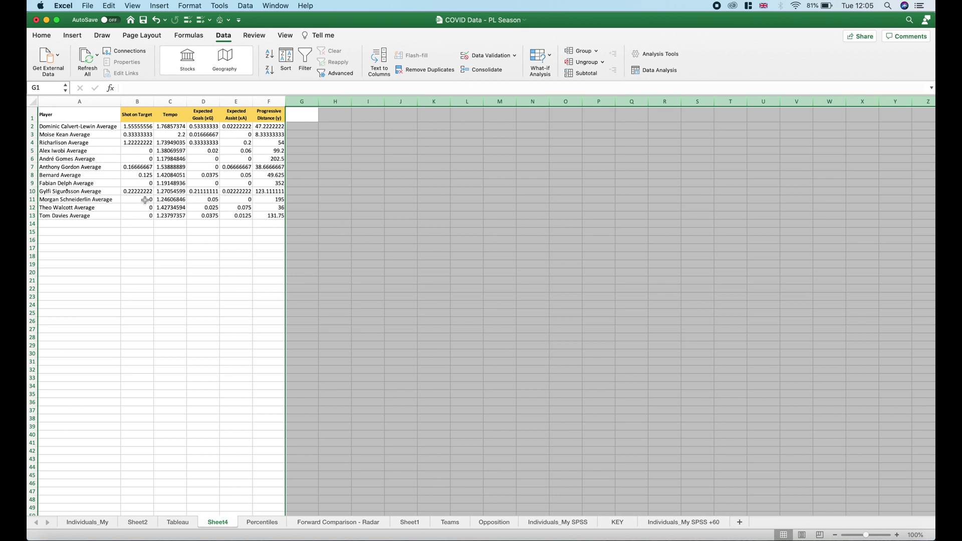
click(150, 263)
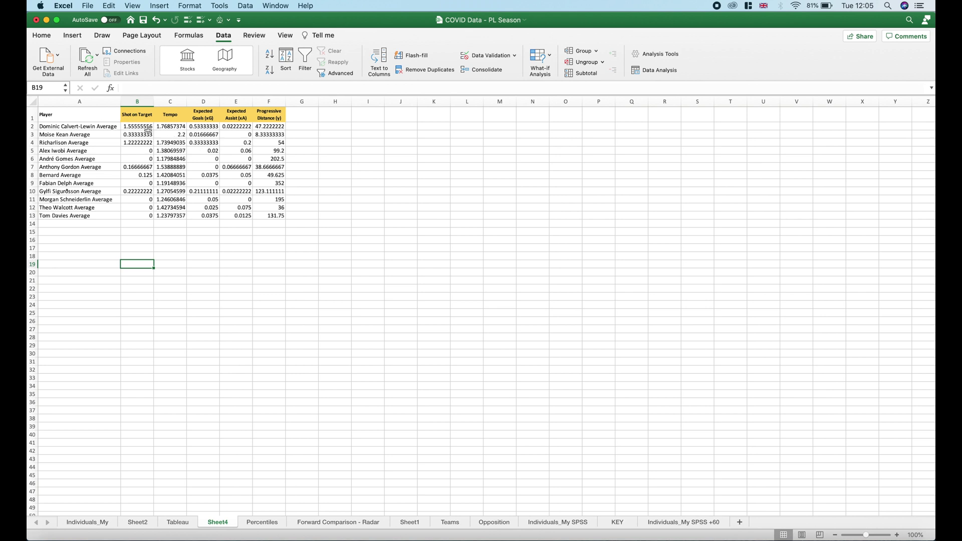
drag(32, 123, 35, 216)
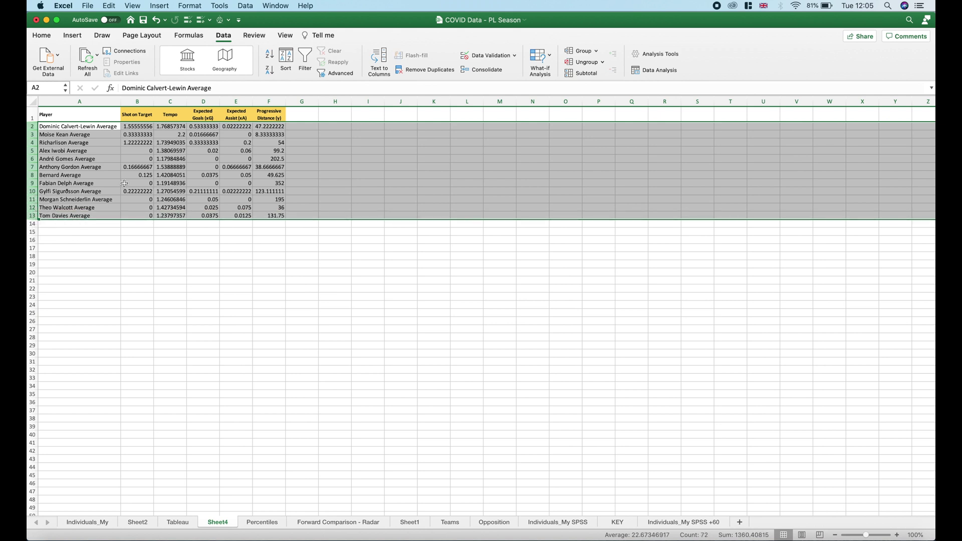
drag(130, 101, 268, 103)
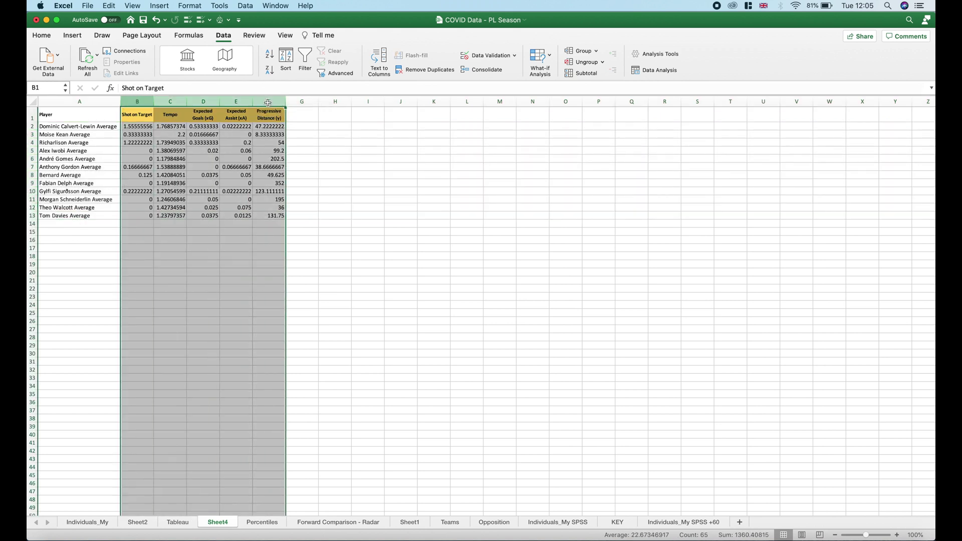
right_click(268, 103)
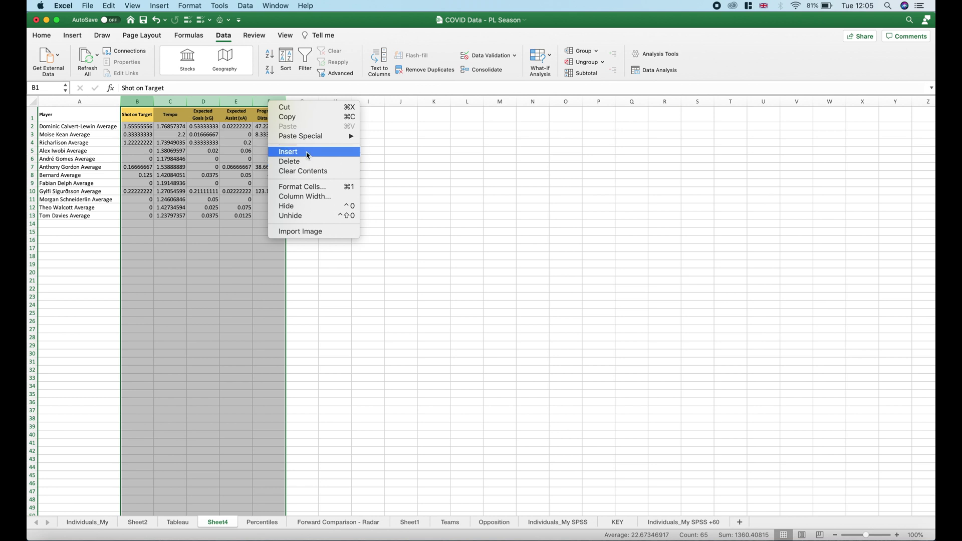
click(303, 189)
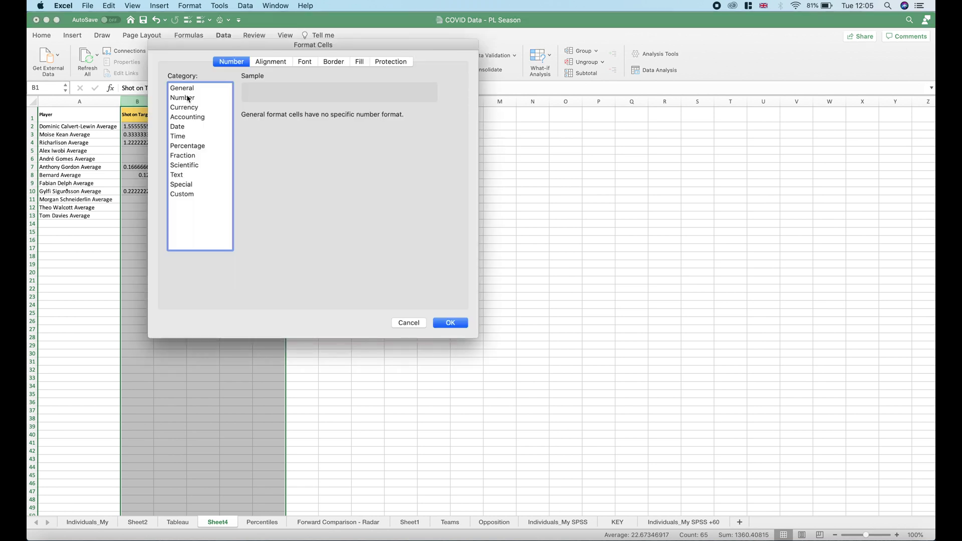
click(189, 99)
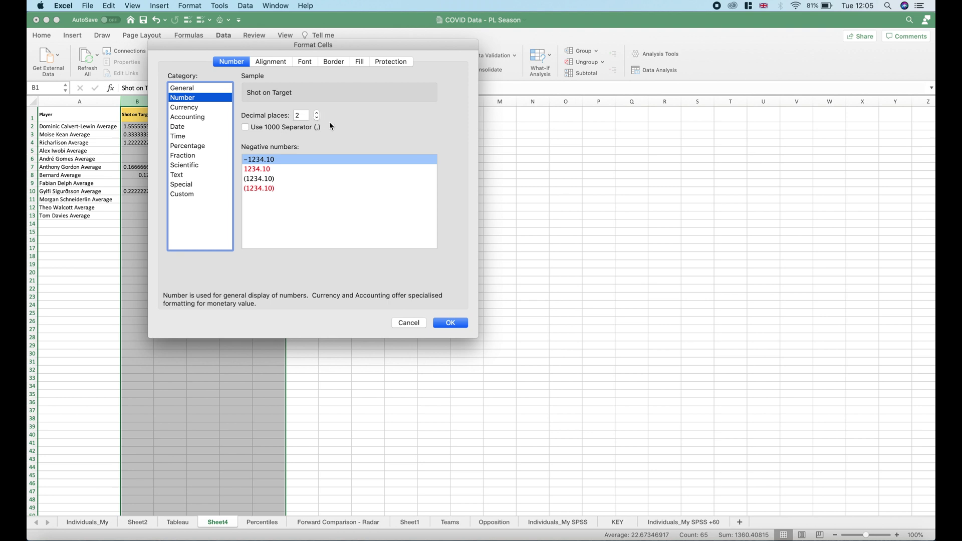
click(440, 323)
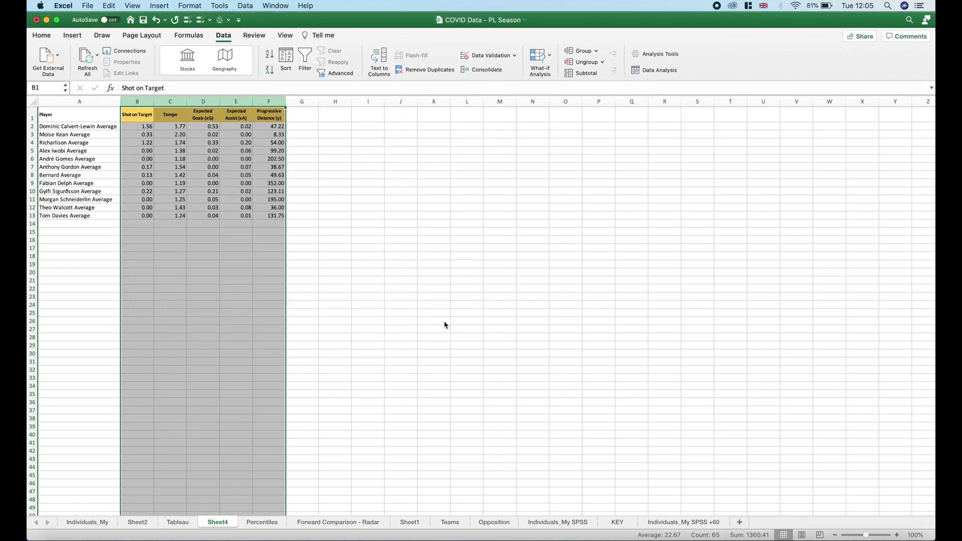
click(314, 215)
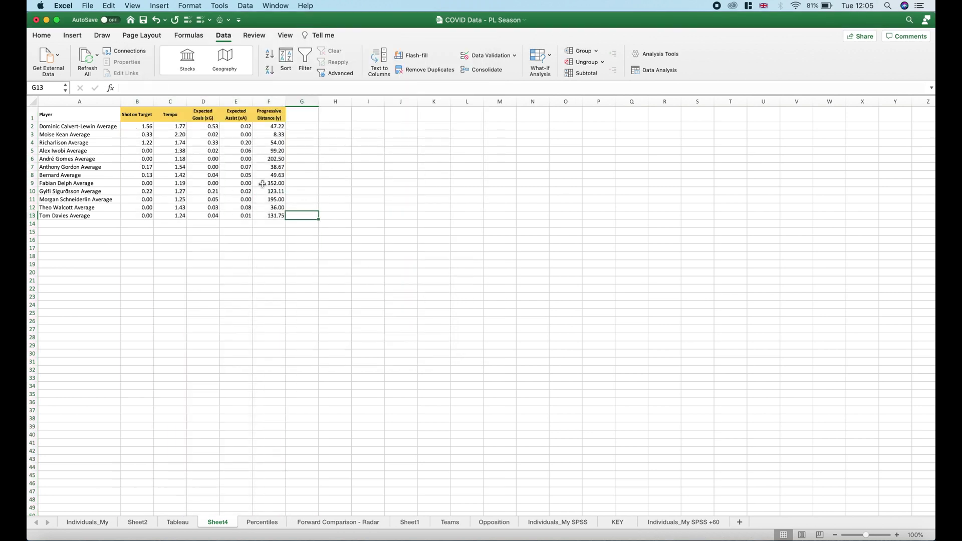
- Enter 5th and 10th in A16:A17 and fill the series down to 100th in A35
click(96, 241)
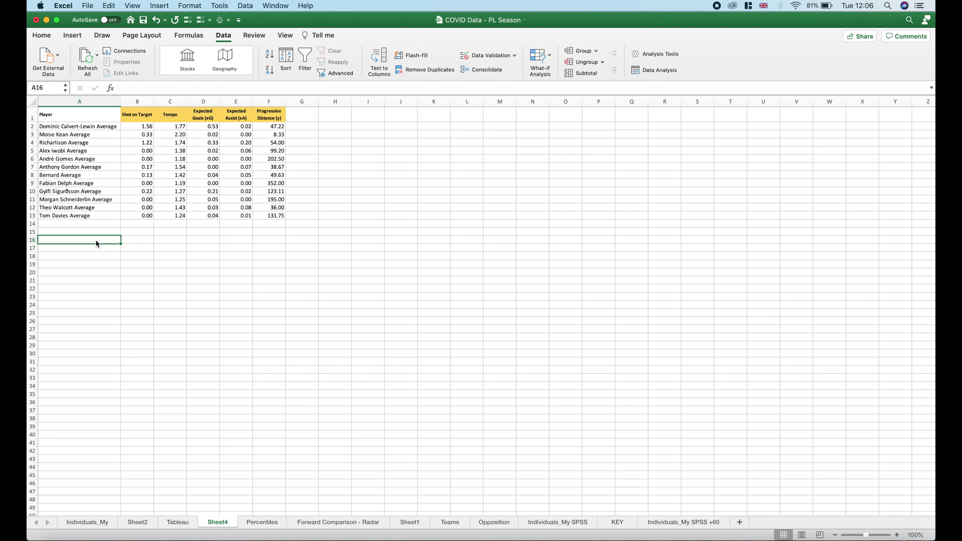
text(5th)
click(98, 248)
text(10)
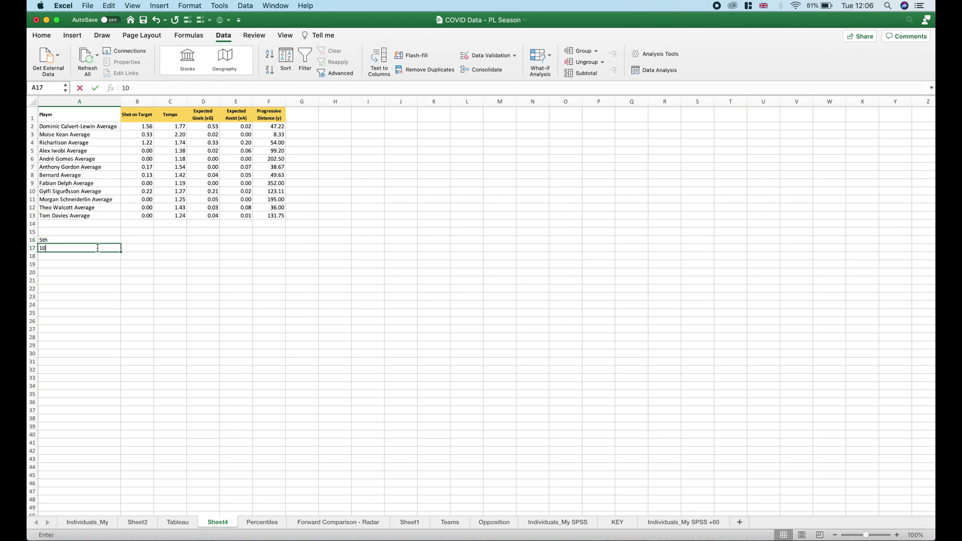
text(th)
key(Return)
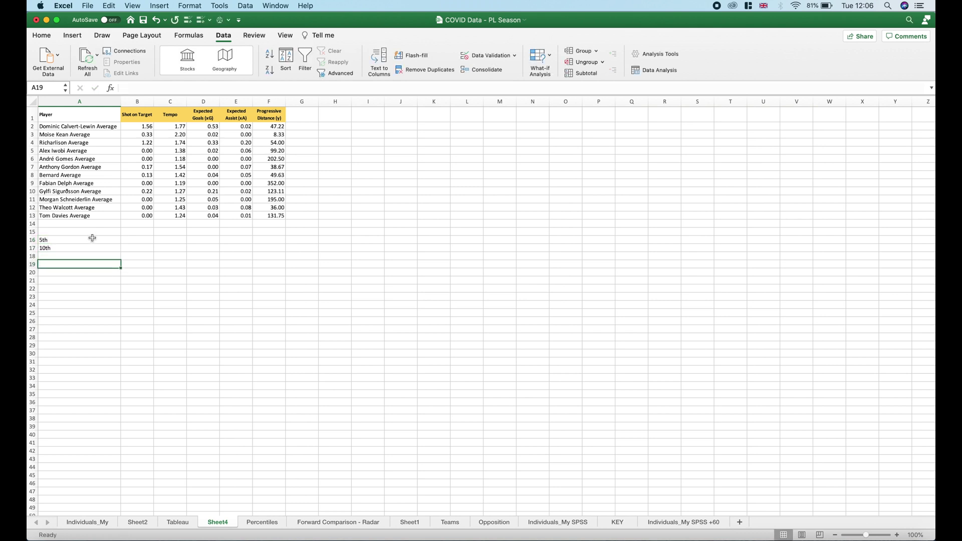
drag(89, 239, 126, 399)
click(165, 306)
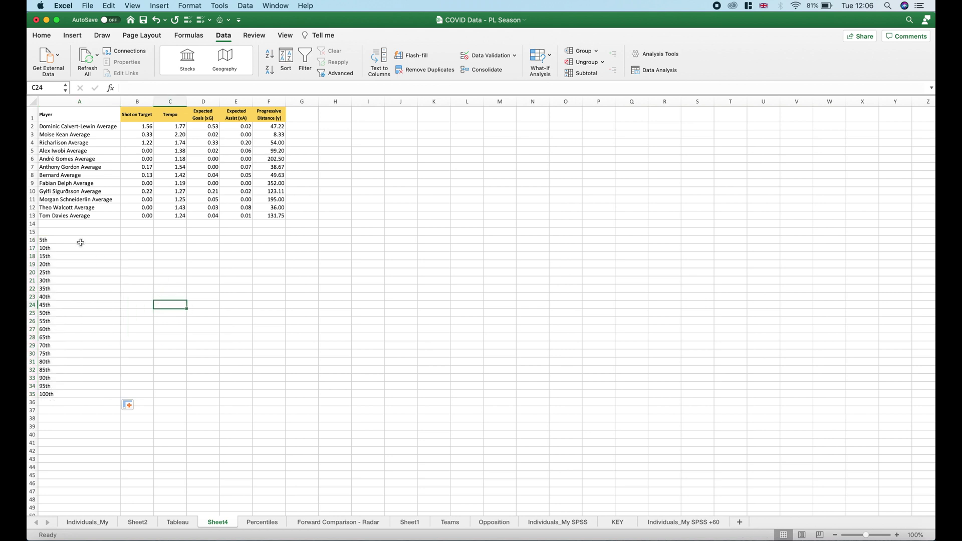
- Right-align the percentile labels in A16:A35
drag(80, 241, 85, 394)
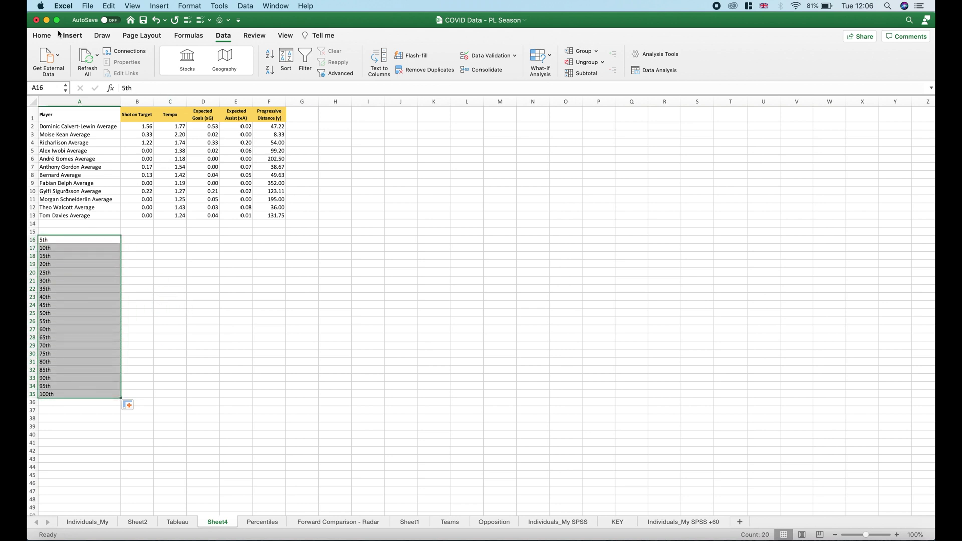
click(39, 36)
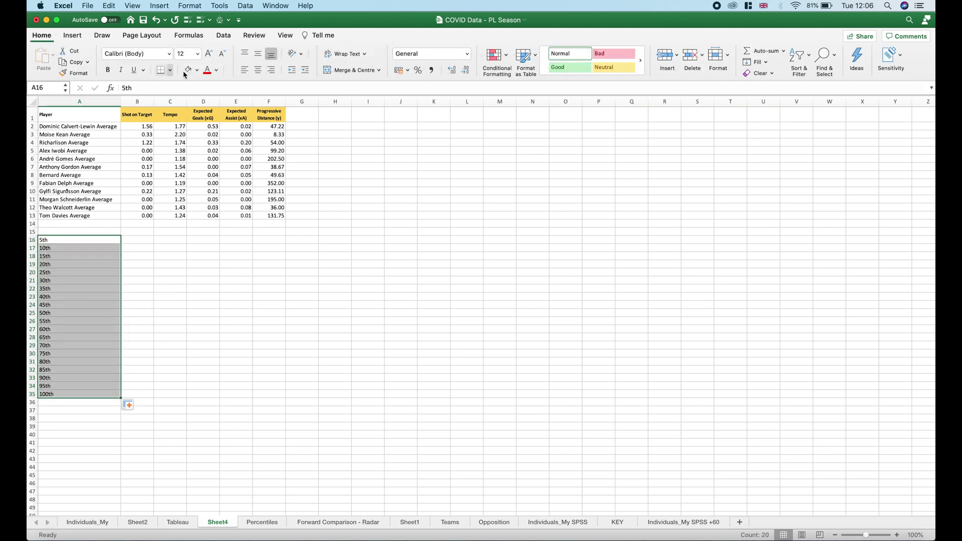
click(272, 70)
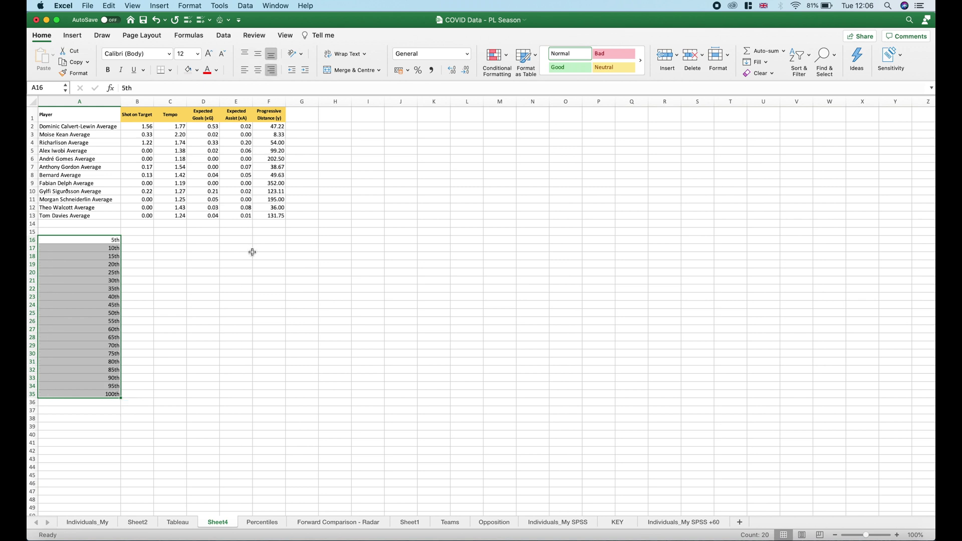
click(223, 286)
click(141, 242)
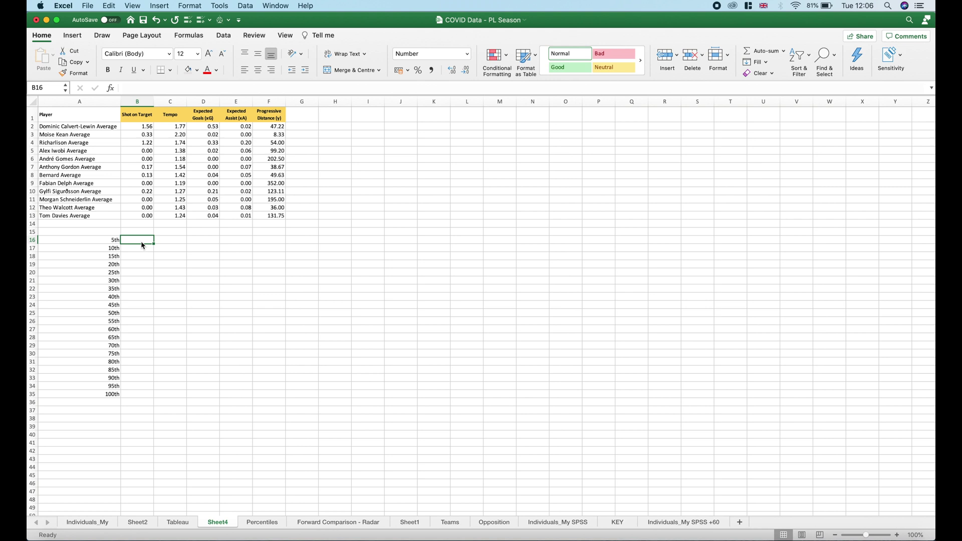
- Enter =PERCENTILE(B2:B13,0.05) in B16 for the 5th Shot on Target percentile
text(=percentile)
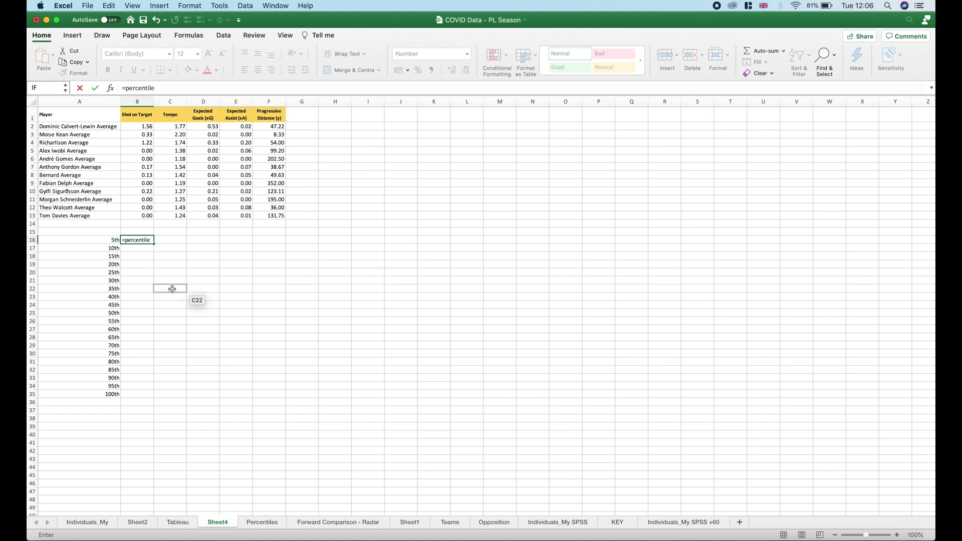
text(()
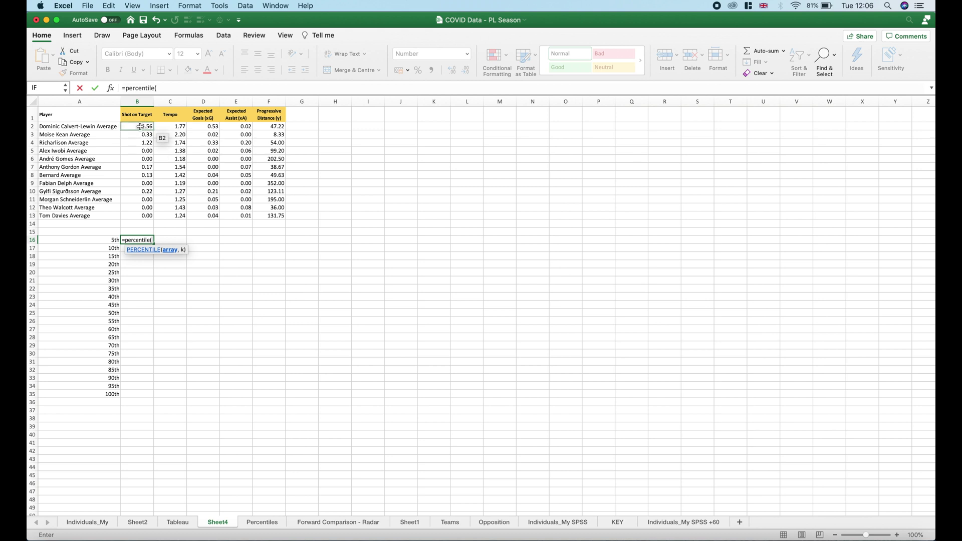
drag(140, 126, 142, 218)
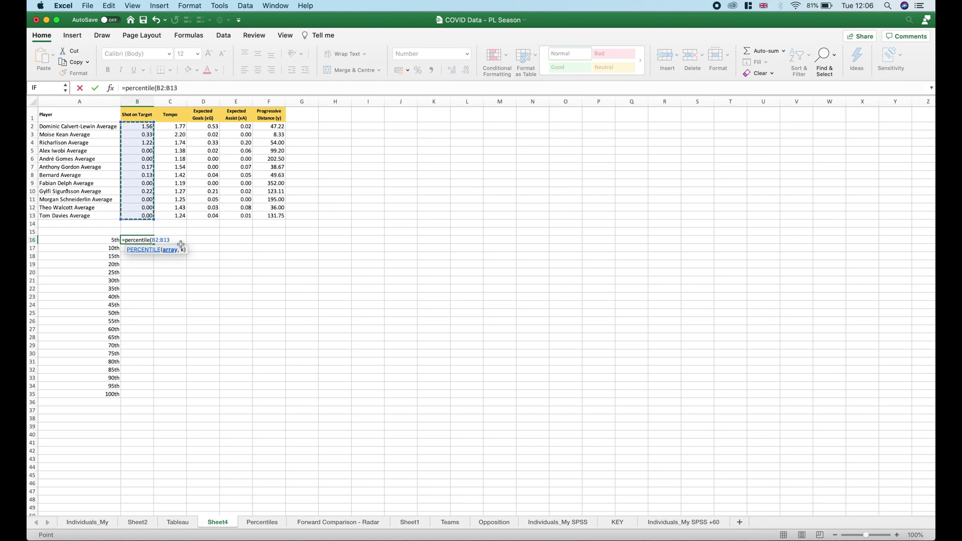
text(,)
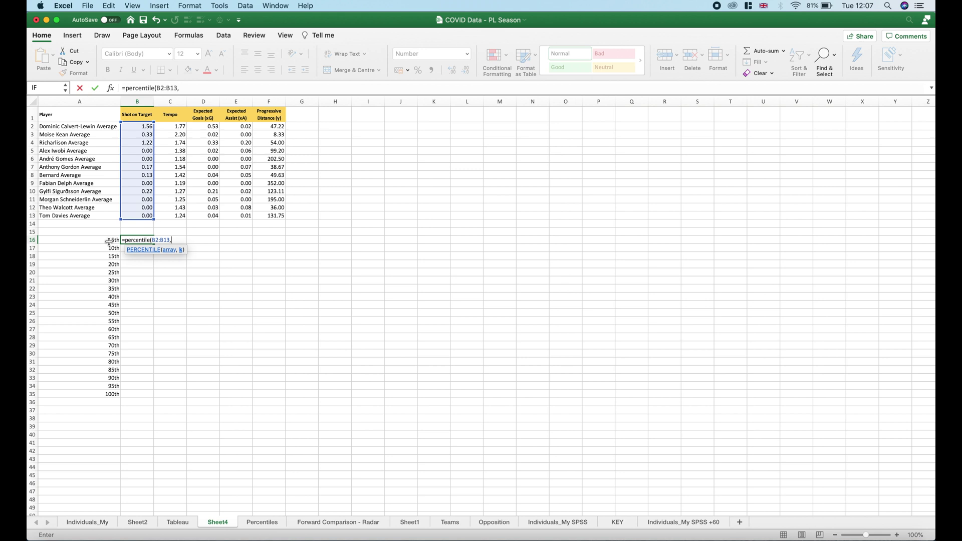
text(0)
key(Return)
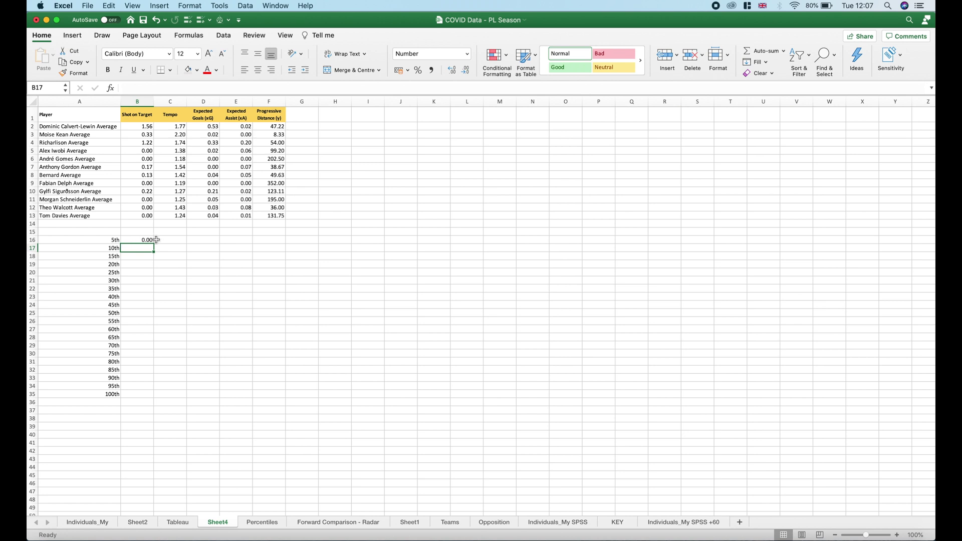
- Copy B16's formula down to B21, then delete the wrongly shifted copies in B17:B21
click(143, 240)
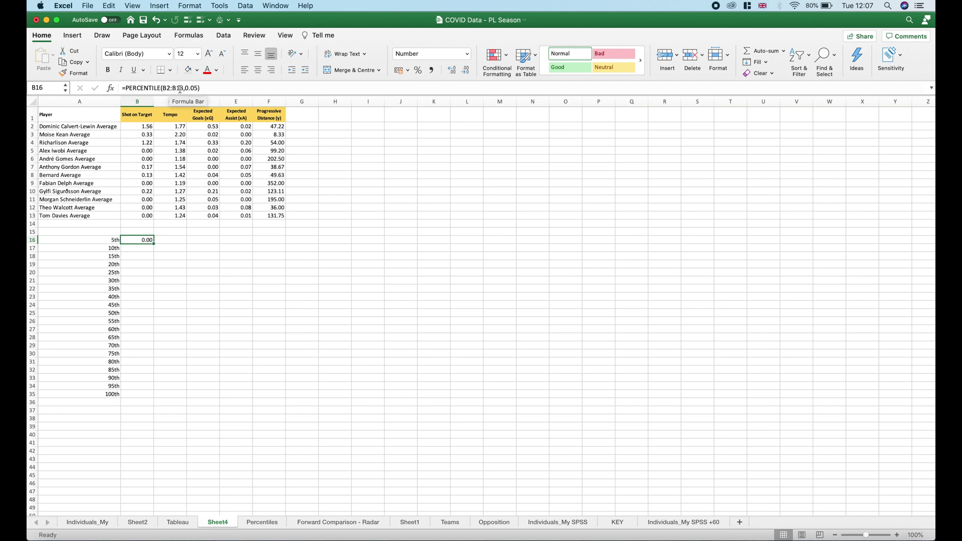
drag(154, 244, 154, 283)
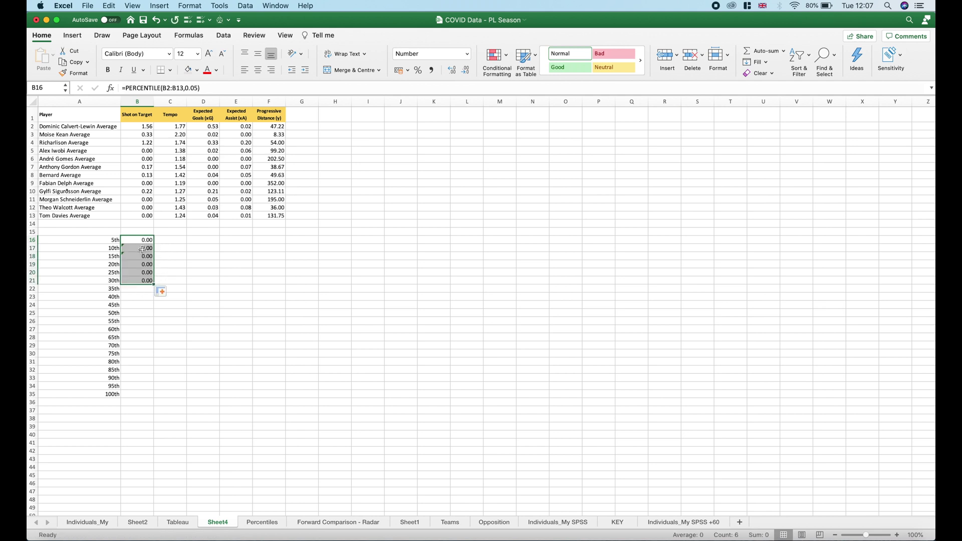
click(142, 249)
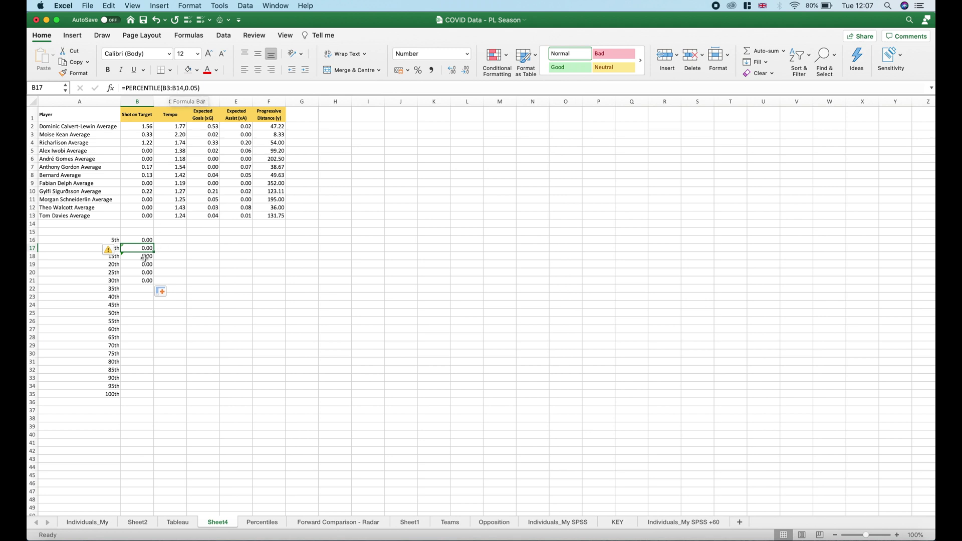
key(Down)
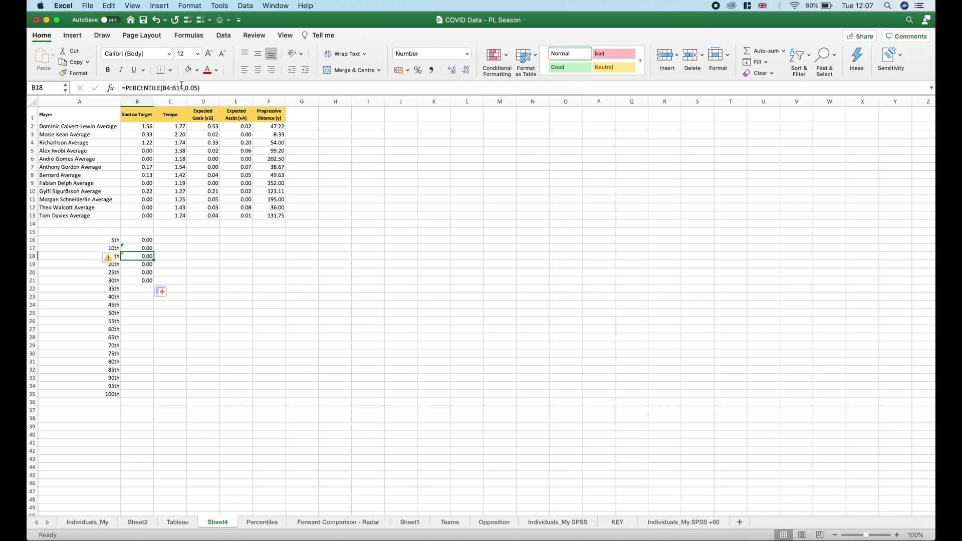
click(144, 241)
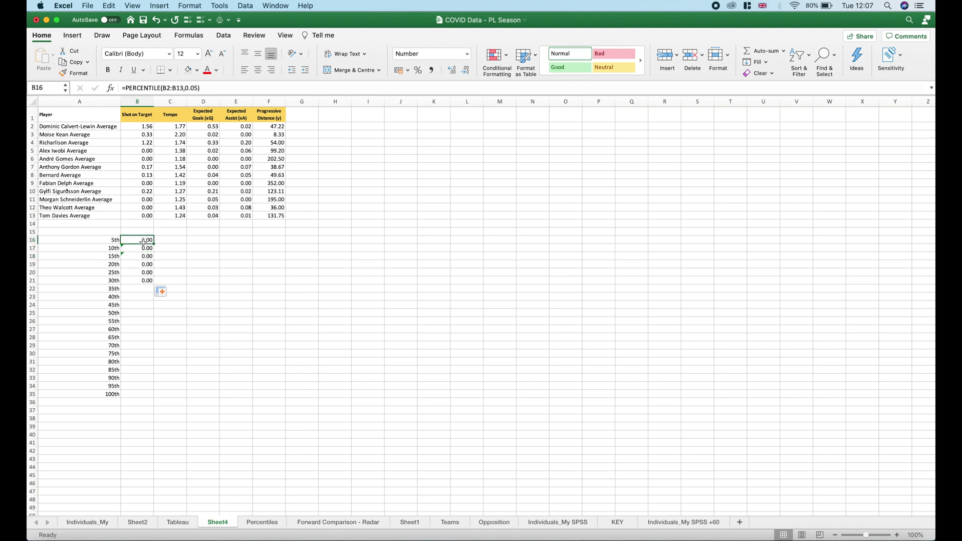
drag(143, 249, 144, 284)
key(Delete)
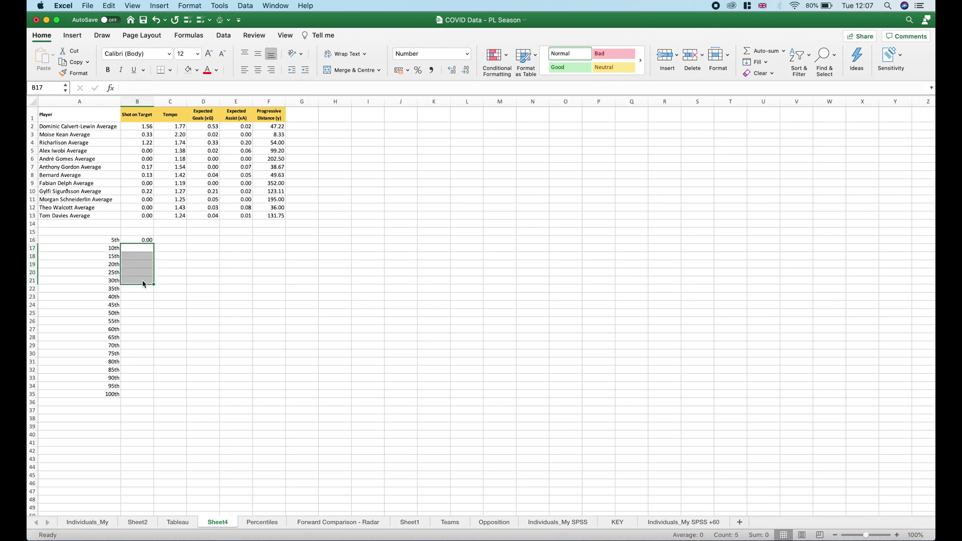
- Anchor B16's formula to read =PERCENTILE(B$2:B$13,0.05)
click(144, 240)
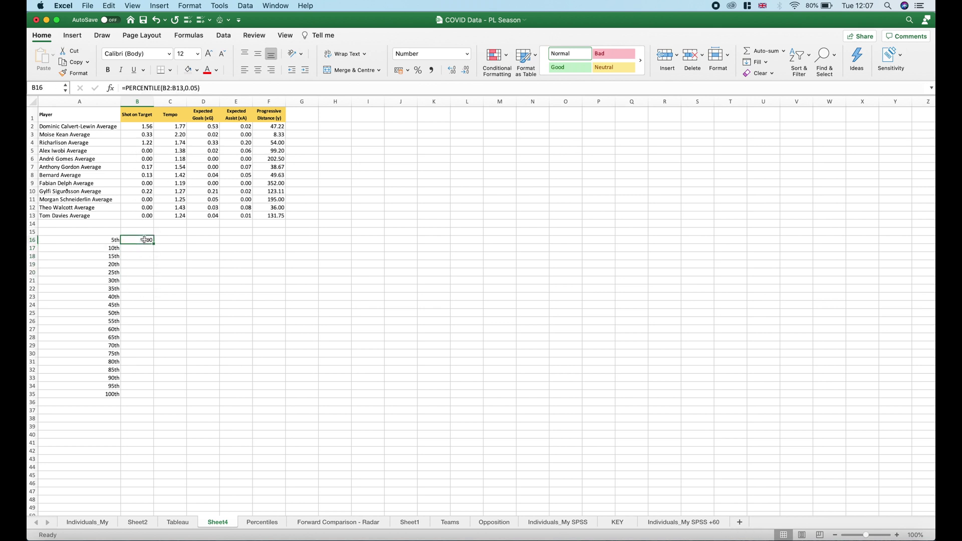
click(168, 88)
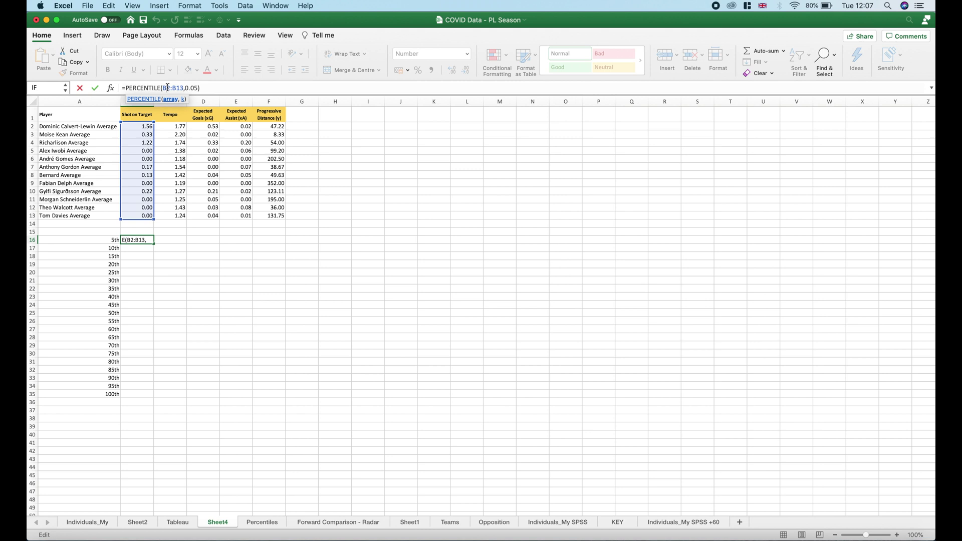
text($)
text($)
key(Return)
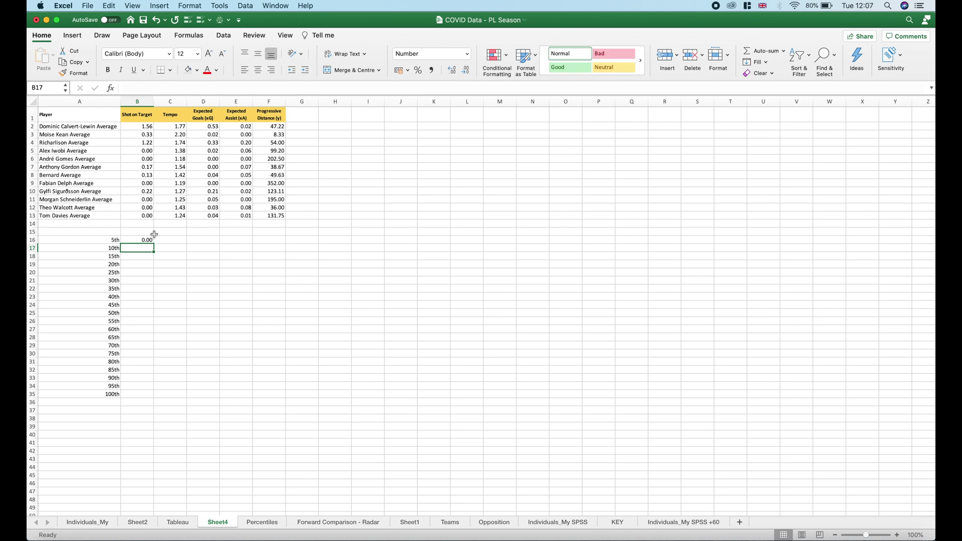
click(147, 241)
- Fill B16's percentile formula down to B35 and change B17's k value to 0.10
drag(154, 245, 161, 399)
click(142, 247)
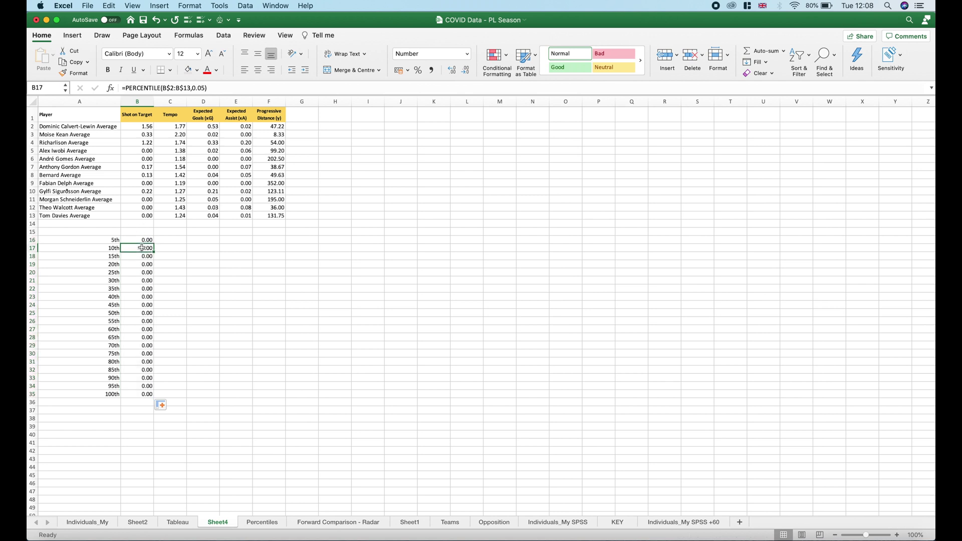
click(204, 89)
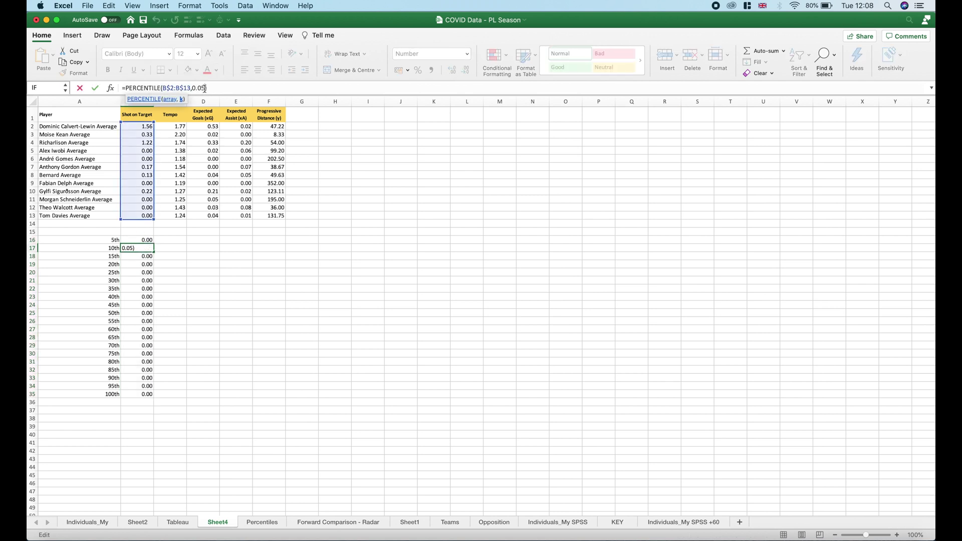
key(BackSpace)
key(BackSpace)
text(10)
key(Return)
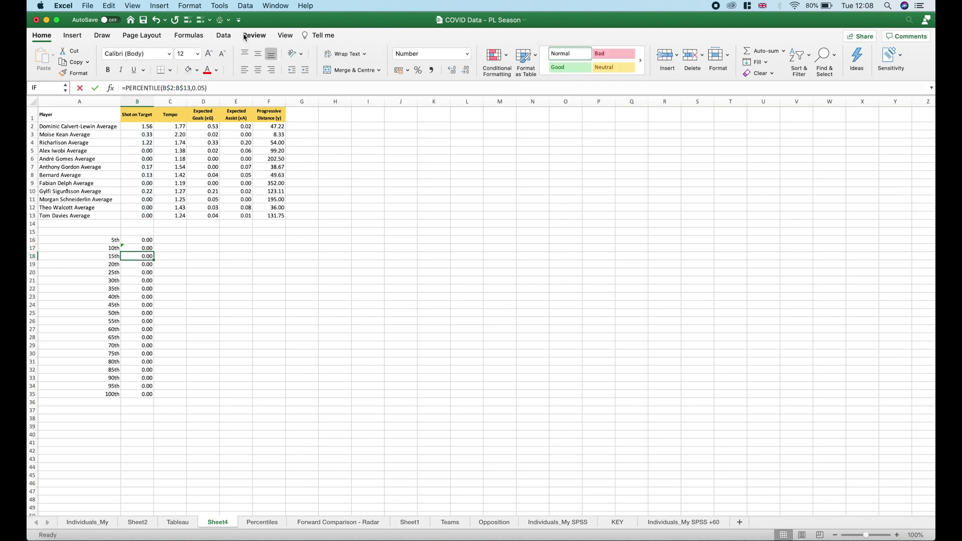
- Change B18's k value to 0.15, then go to the Percentiles sheet
click(200, 88)
key(BackSpace)
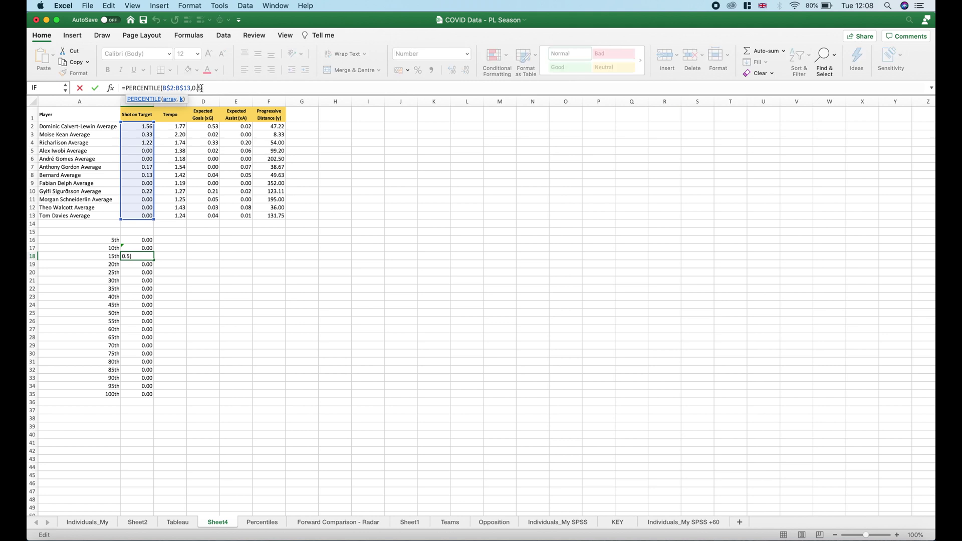
text(1)
key(Return)
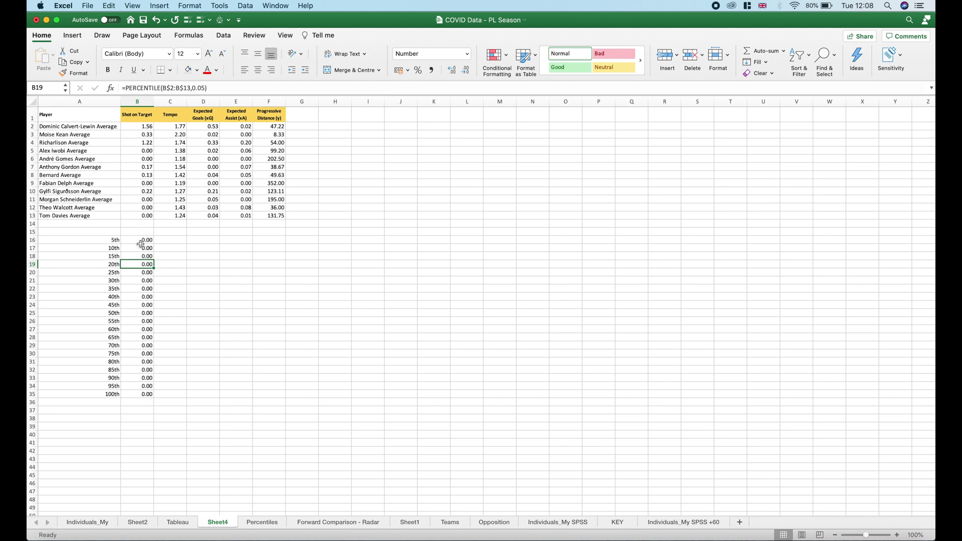
drag(141, 240, 146, 395)
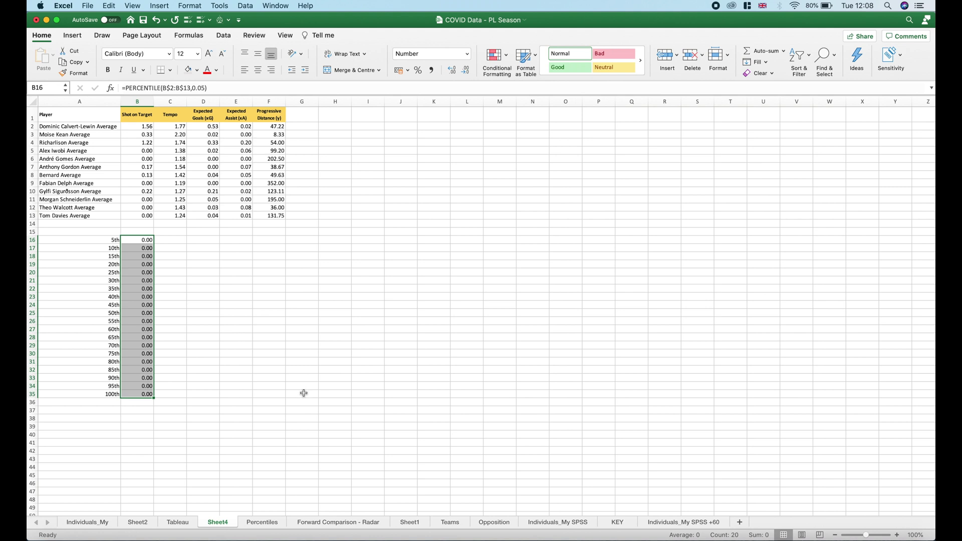
click(261, 522)
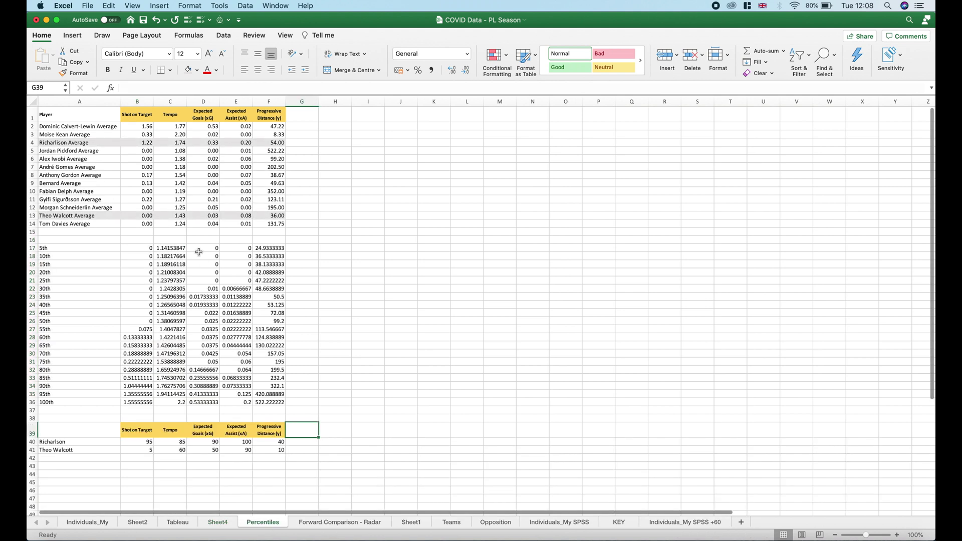
- Clear C17:F36 and fill the B17:B36 percentile formulas across to column F
drag(160, 249, 259, 405)
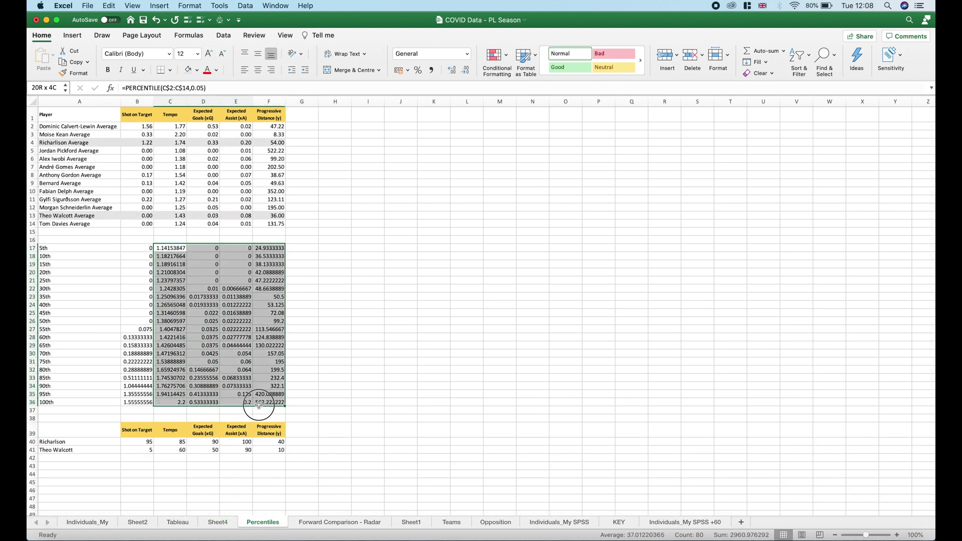
key(Delete)
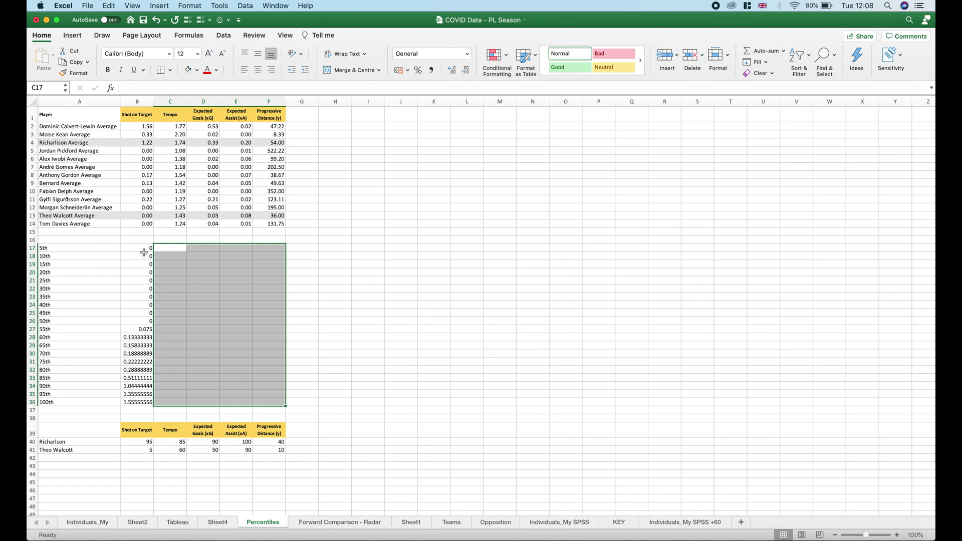
click(144, 255)
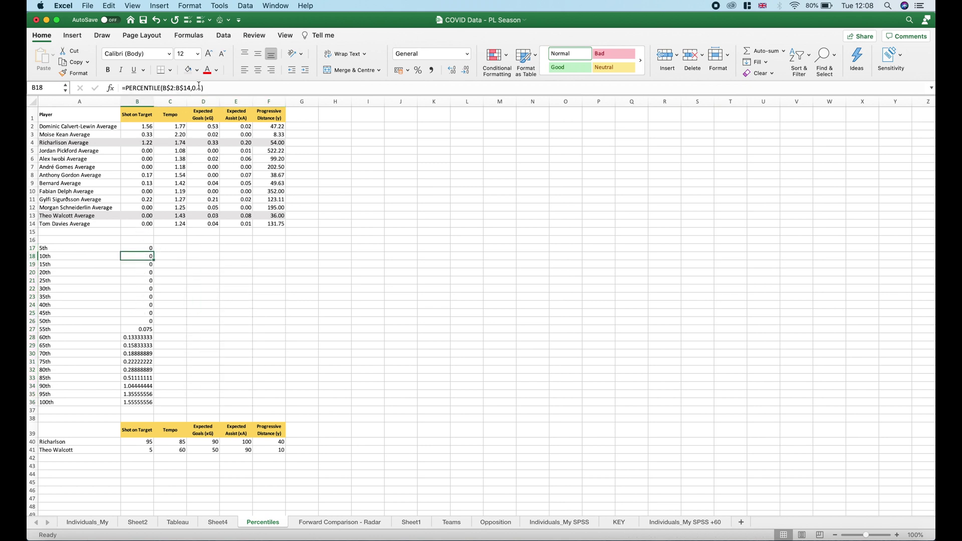
click(145, 319)
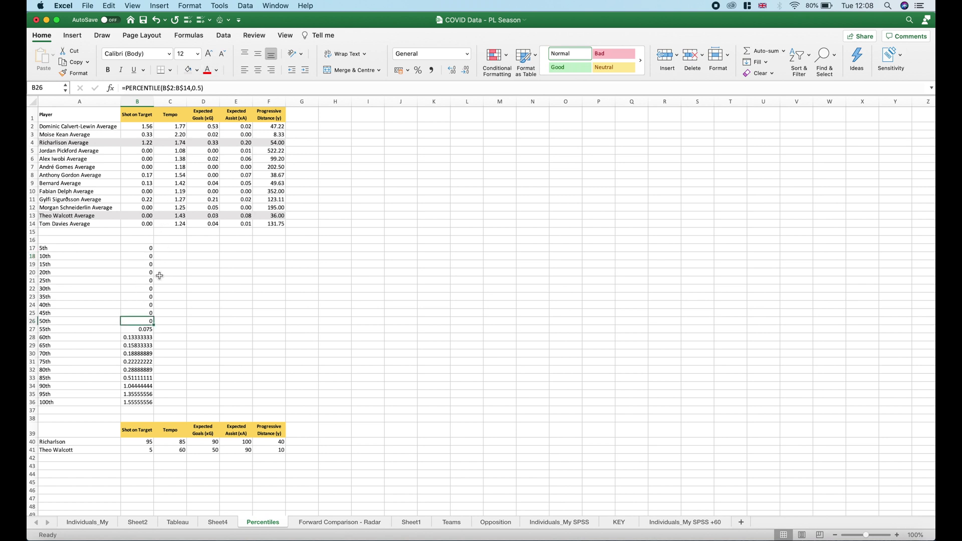
click(146, 296)
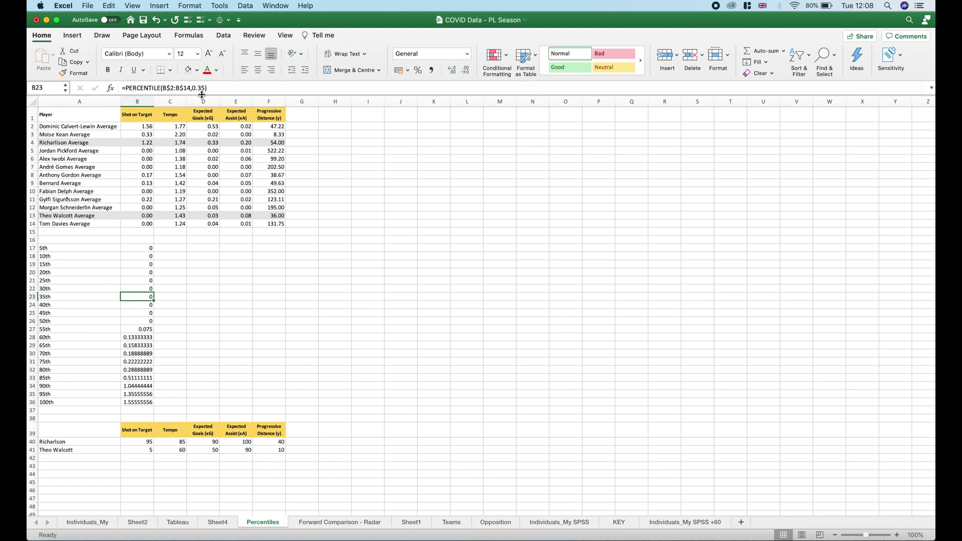
click(146, 379)
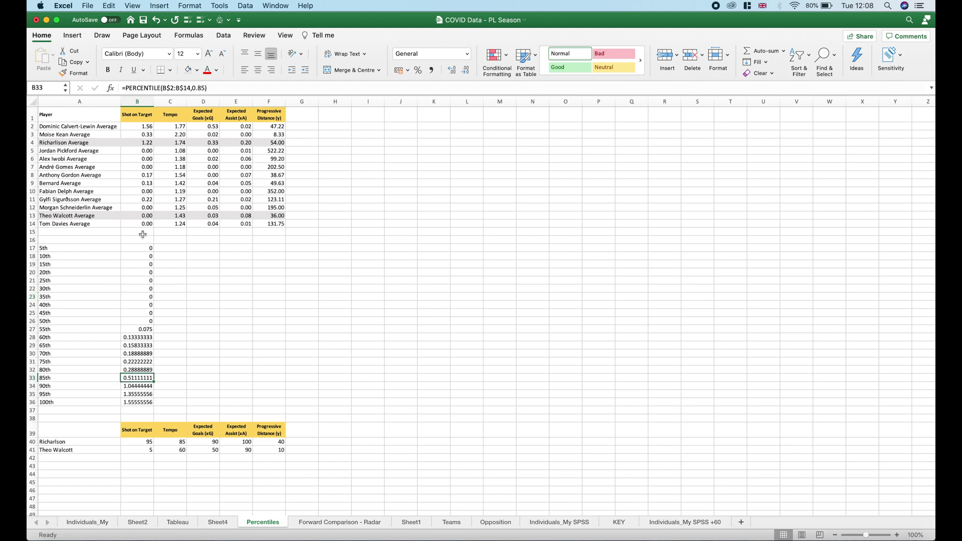
drag(140, 248, 285, 409)
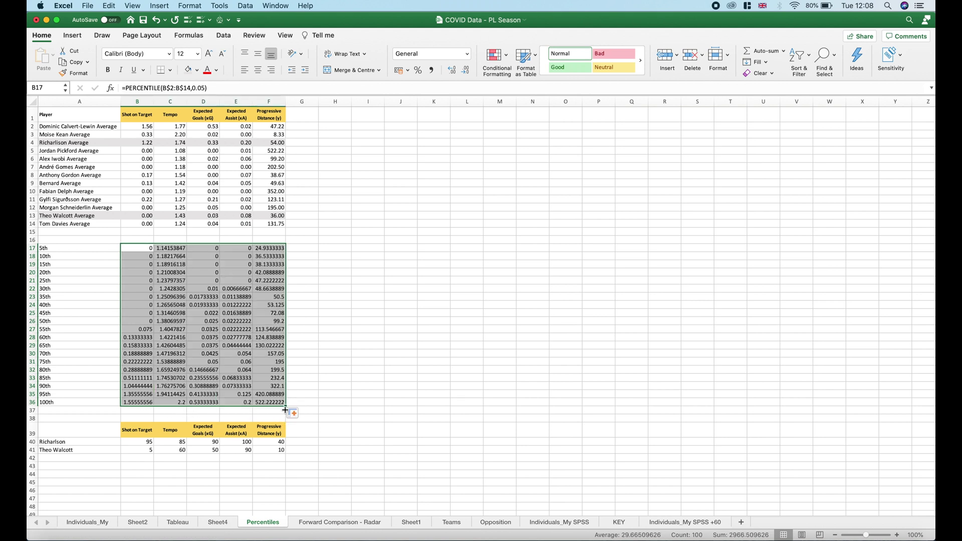
click(335, 312)
- Format the percentile table B17:F36 as Number with two decimal places
drag(151, 250, 279, 404)
right_click(264, 370)
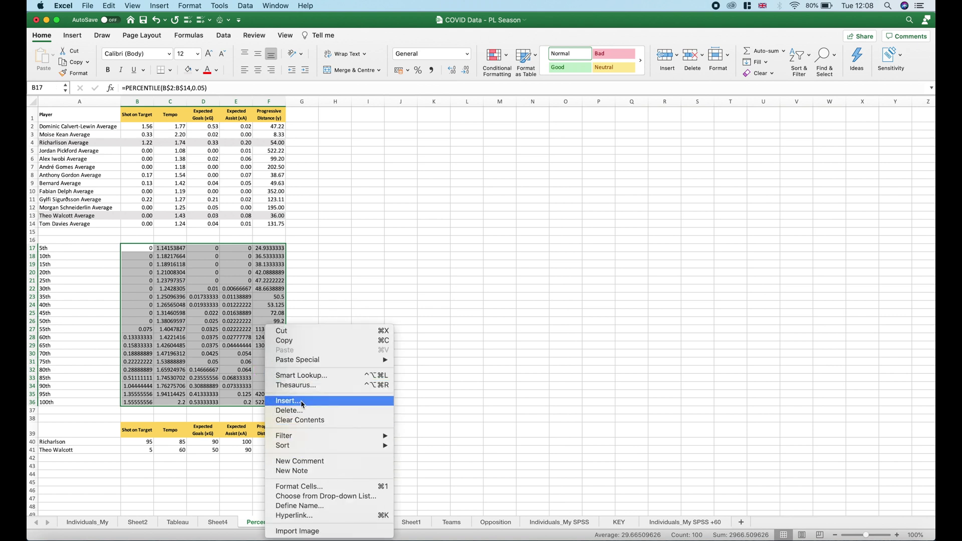
click(300, 486)
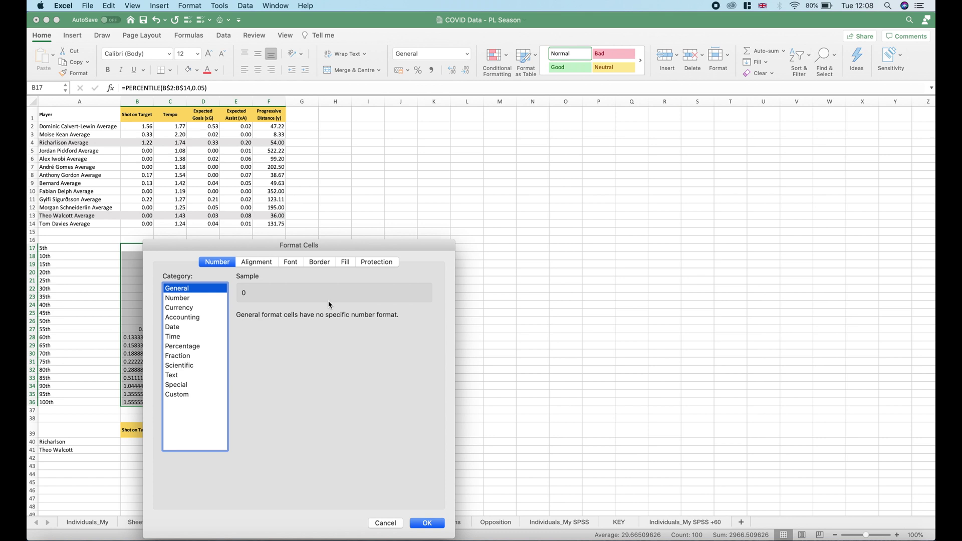
click(200, 298)
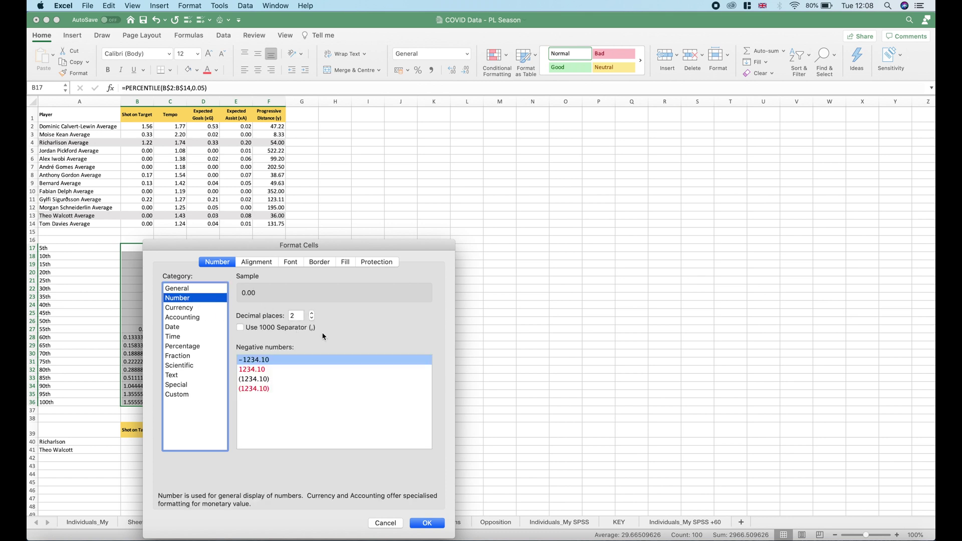
click(434, 523)
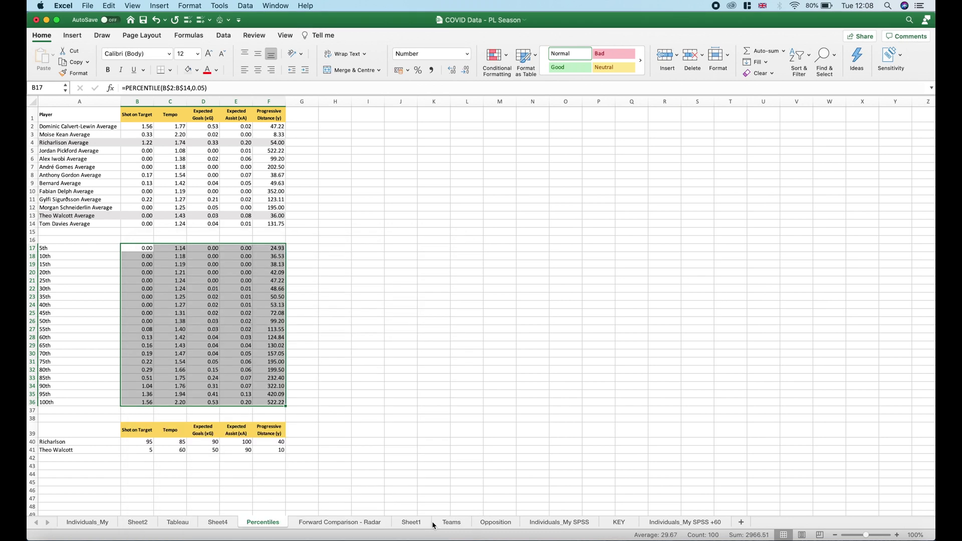
click(367, 312)
scroll(188, 341, down, 1)
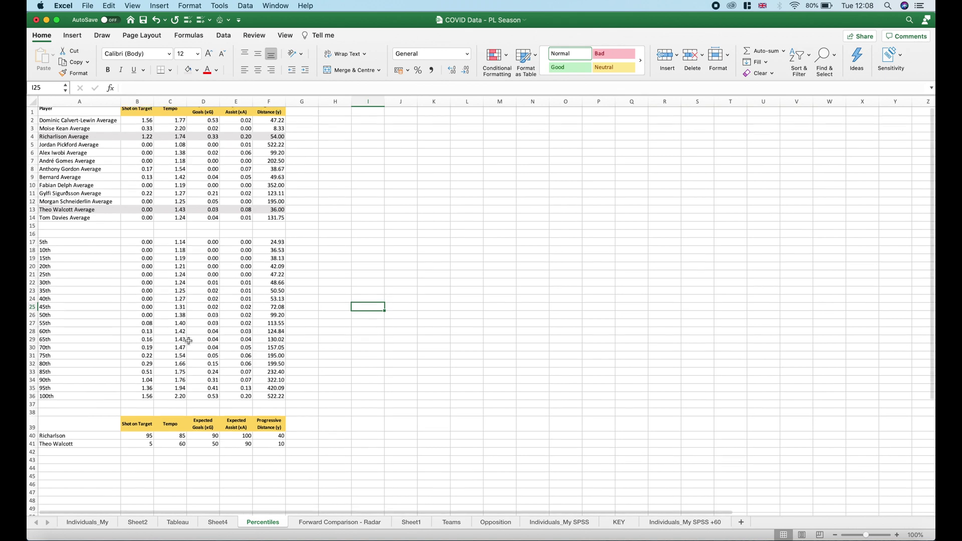
scroll(188, 341, up, 1)
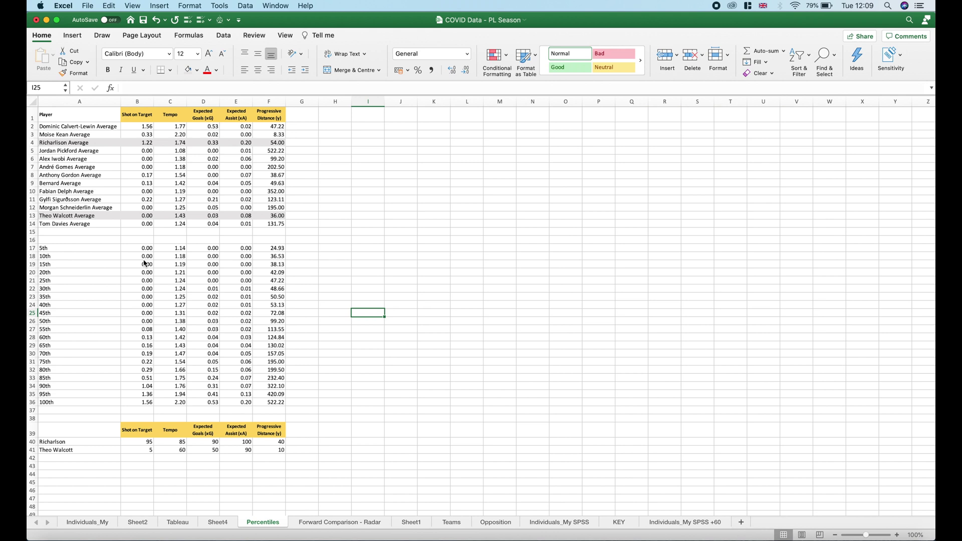
drag(141, 114, 269, 119)
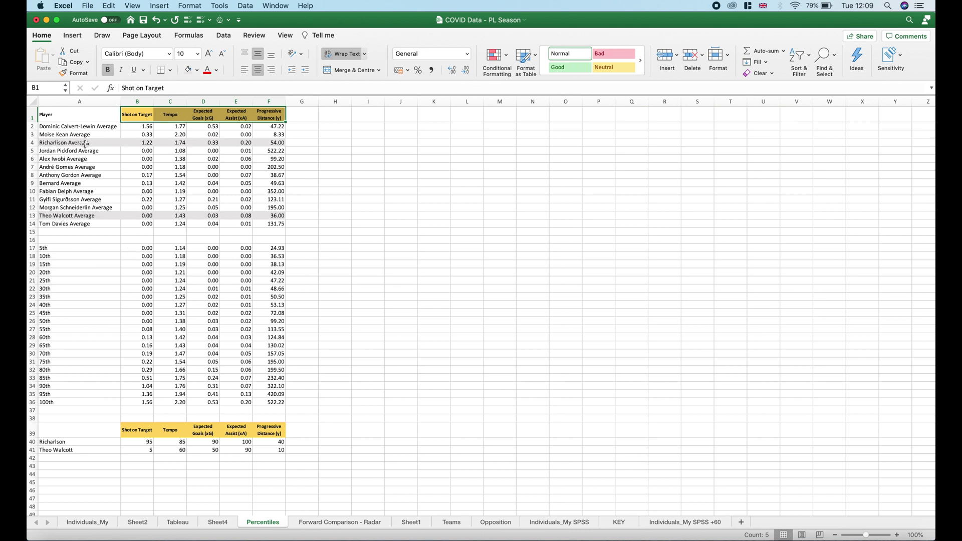
click(142, 145)
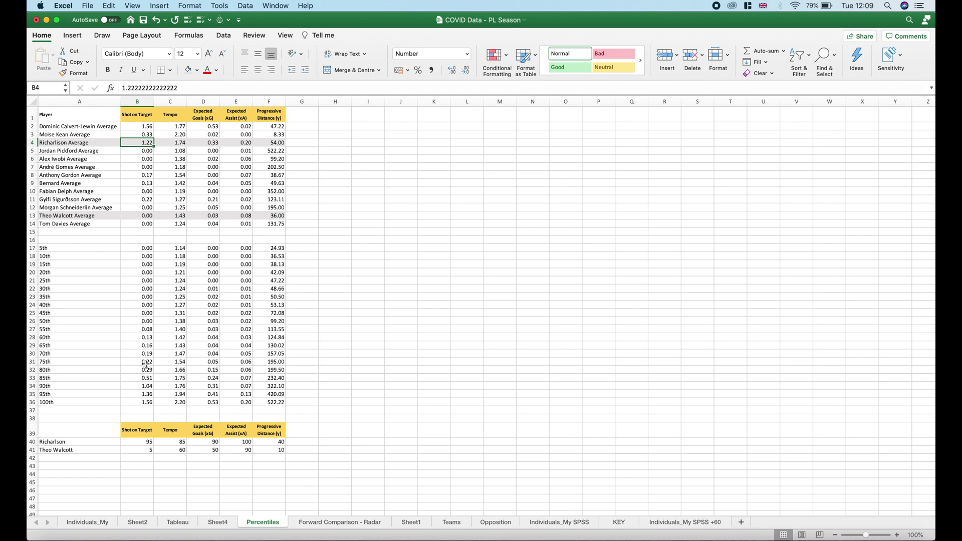
click(142, 394)
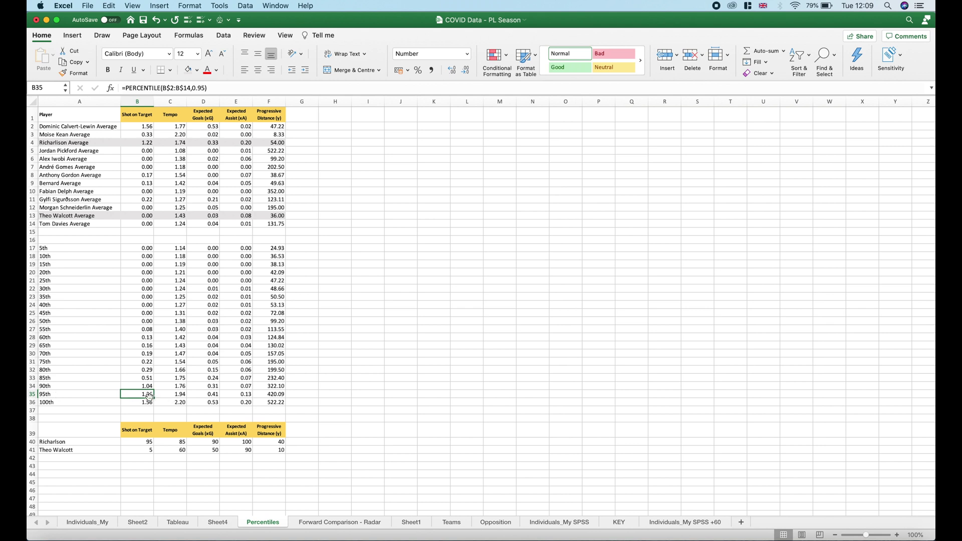
click(143, 443)
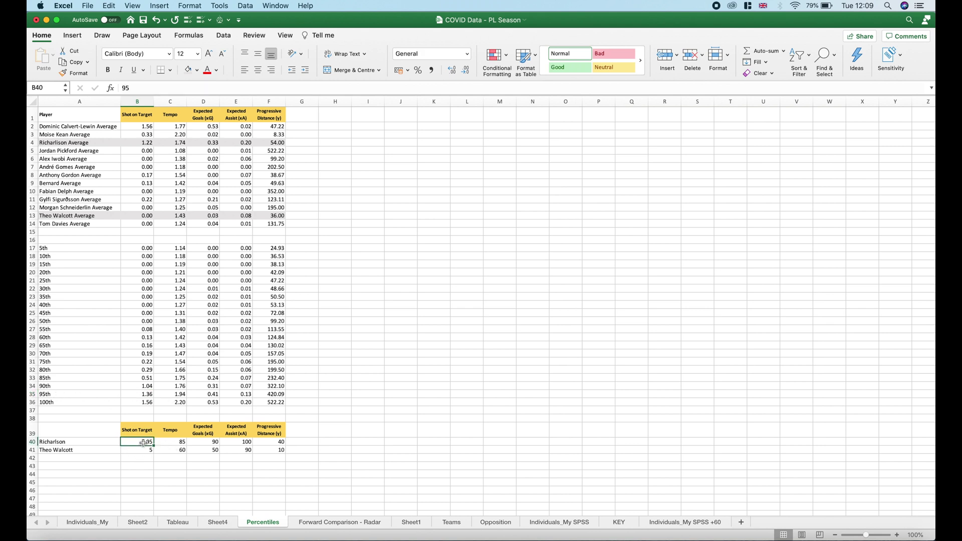
click(102, 430)
- Clear the old A39:F41 table and paste the stat headers B1:F1 into row 39
drag(102, 430, 273, 451)
key(Delete)
click(77, 435)
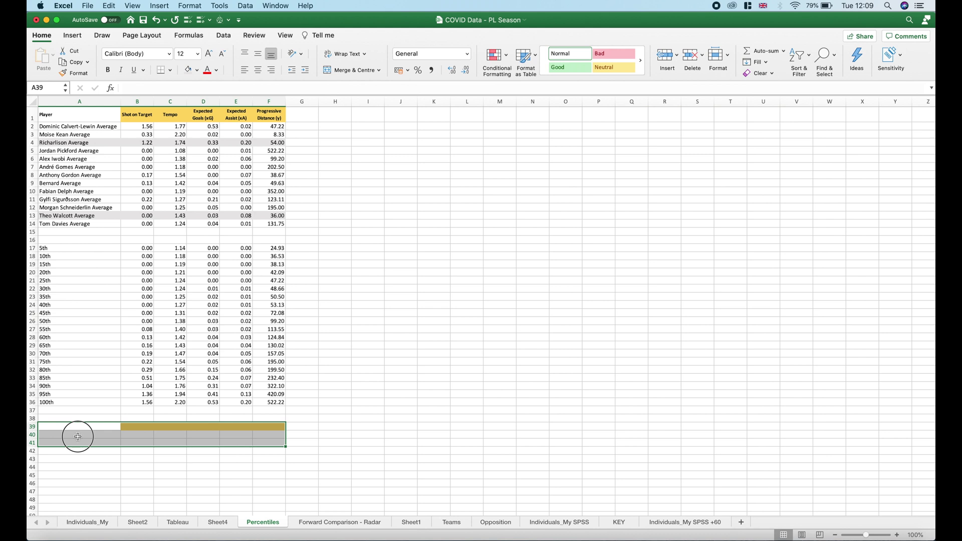
drag(138, 114, 264, 115)
key(super+c)
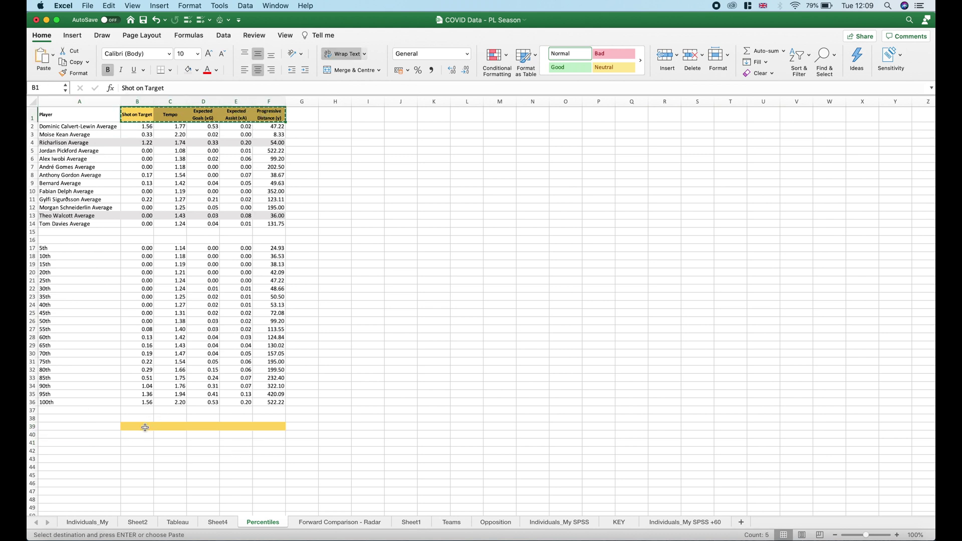
click(145, 426)
key(super+v)
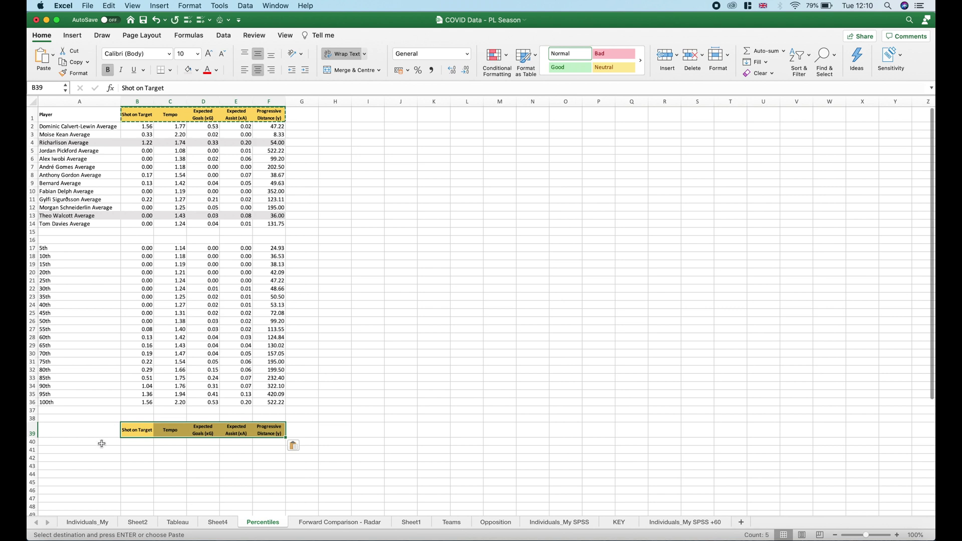
- Label A40 'Richarlison' and A41 'Walcott'
click(101, 443)
key(Escape)
text(Richarlson)
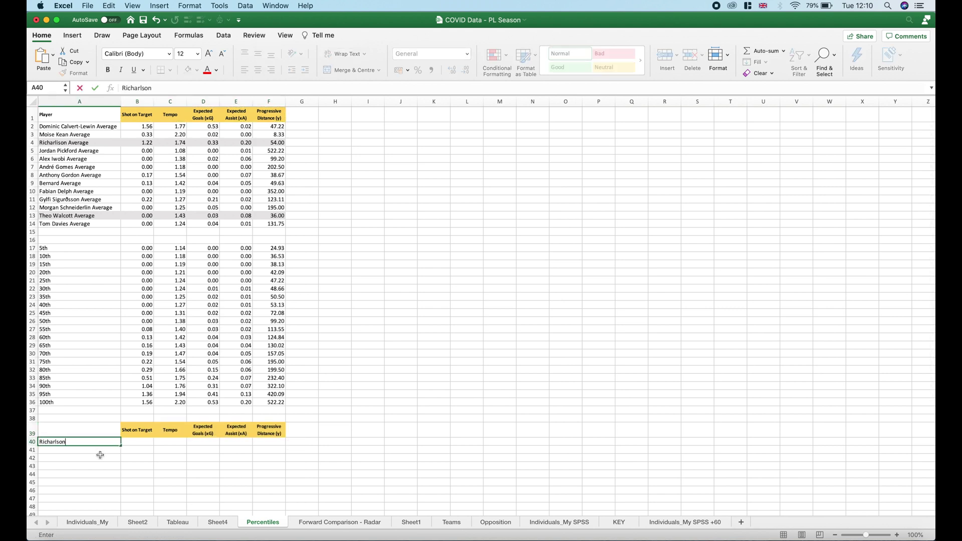
click(100, 449)
text(Walcott)
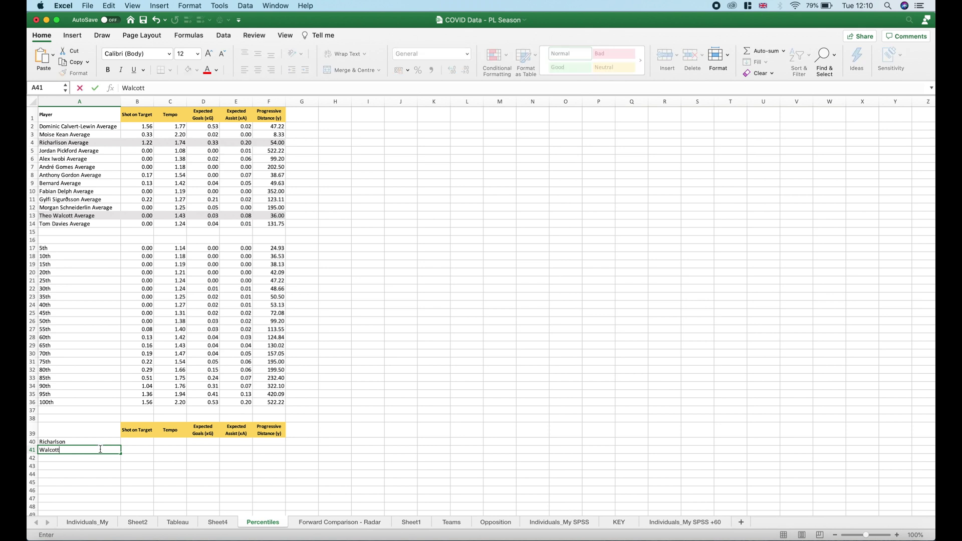
key(Return)
click(142, 443)
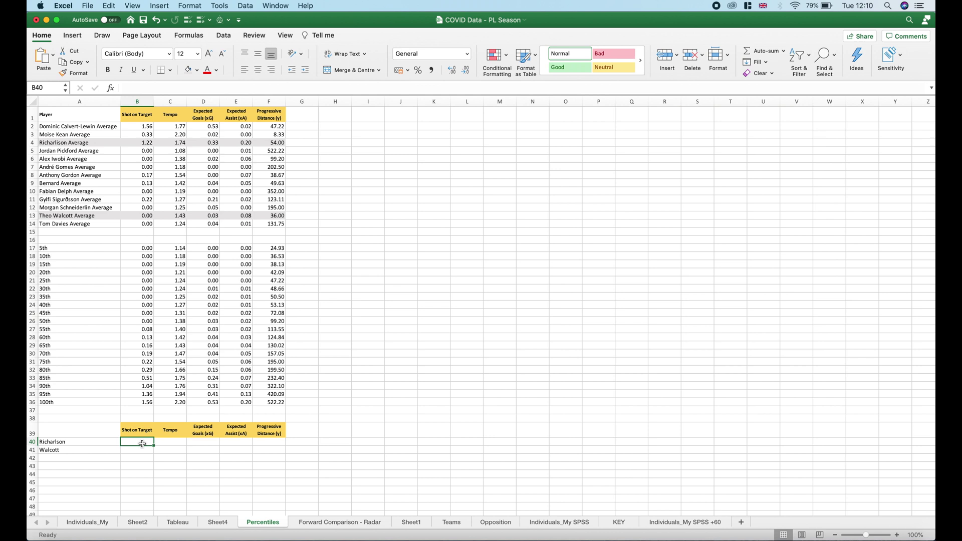
- Enter Richarlison's Shot on Target 95 and Tempo 85, and Walcott's Tempo 65
text(95)
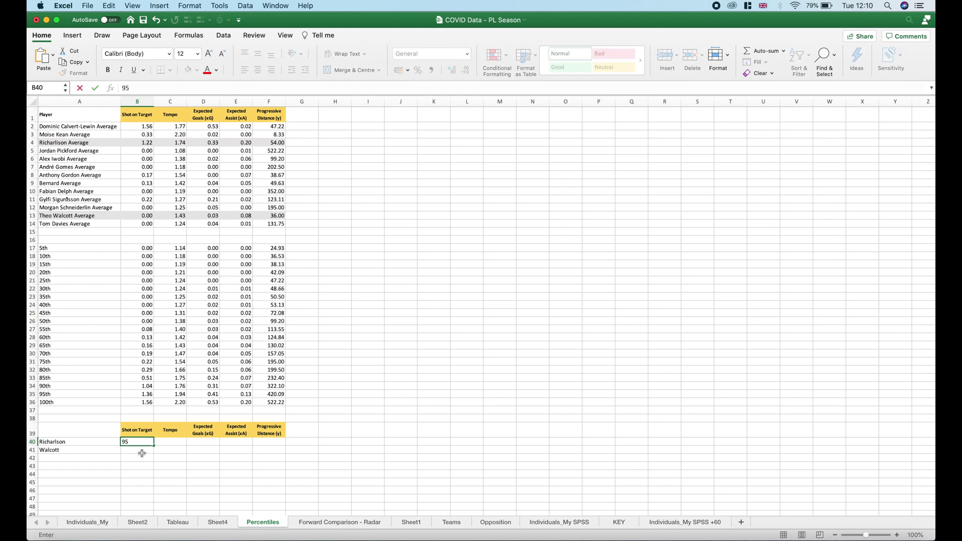
click(141, 452)
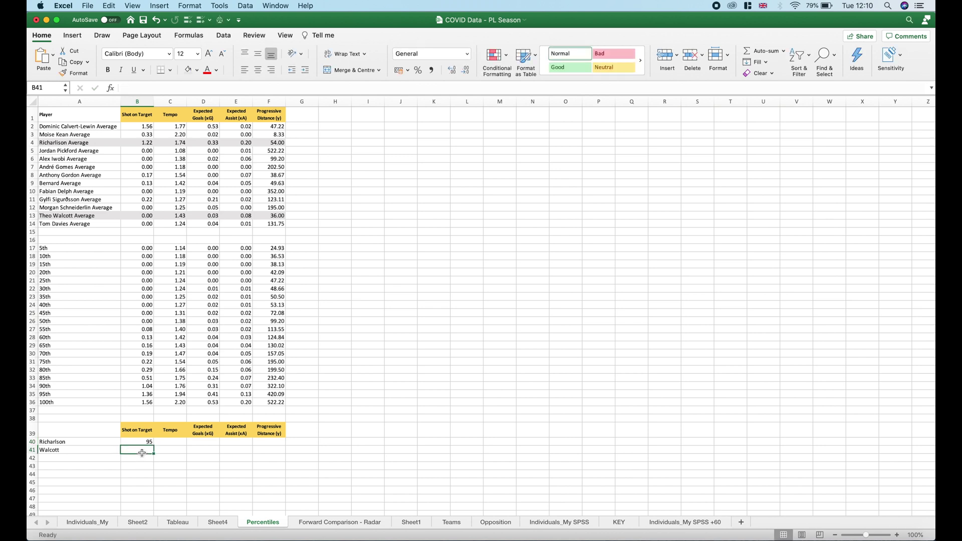
click(178, 144)
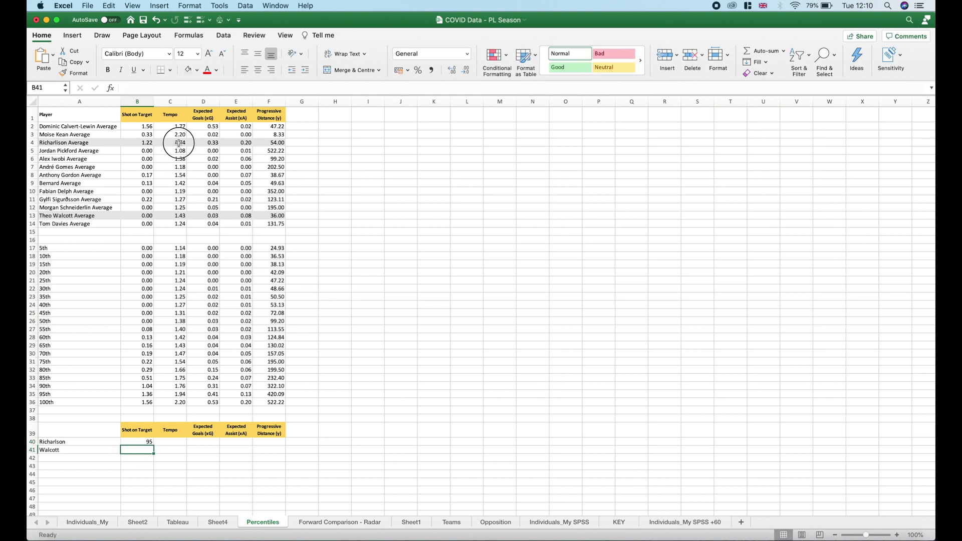
click(180, 379)
click(171, 443)
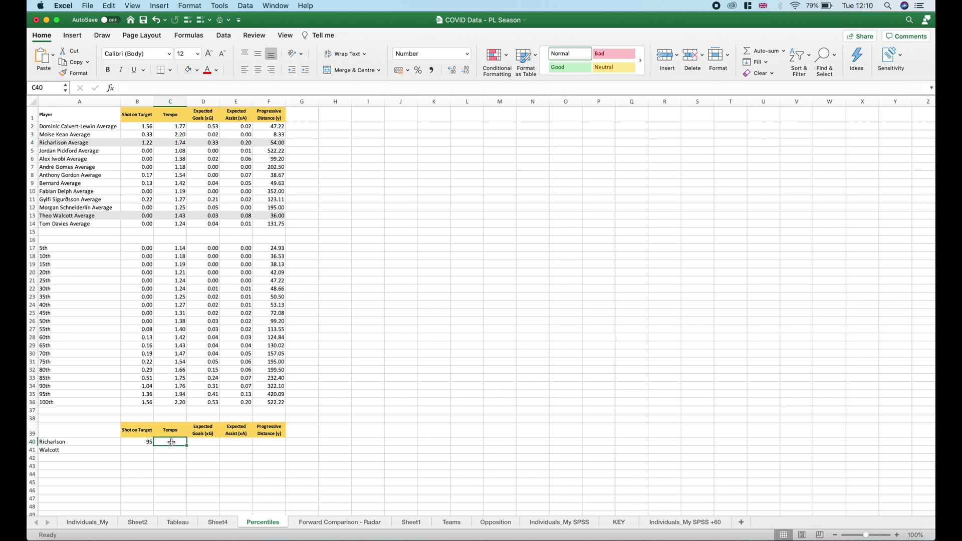
text(85)
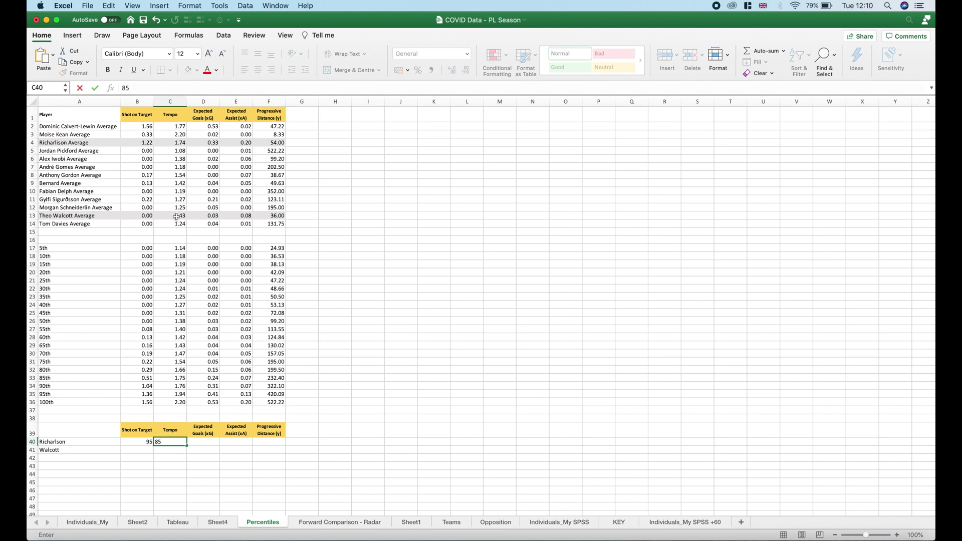
click(180, 347)
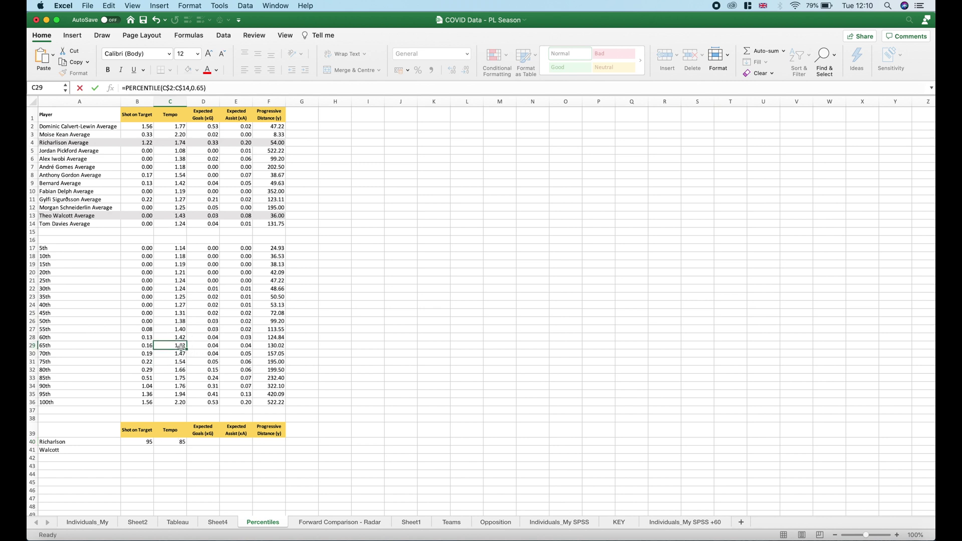
click(34, 345)
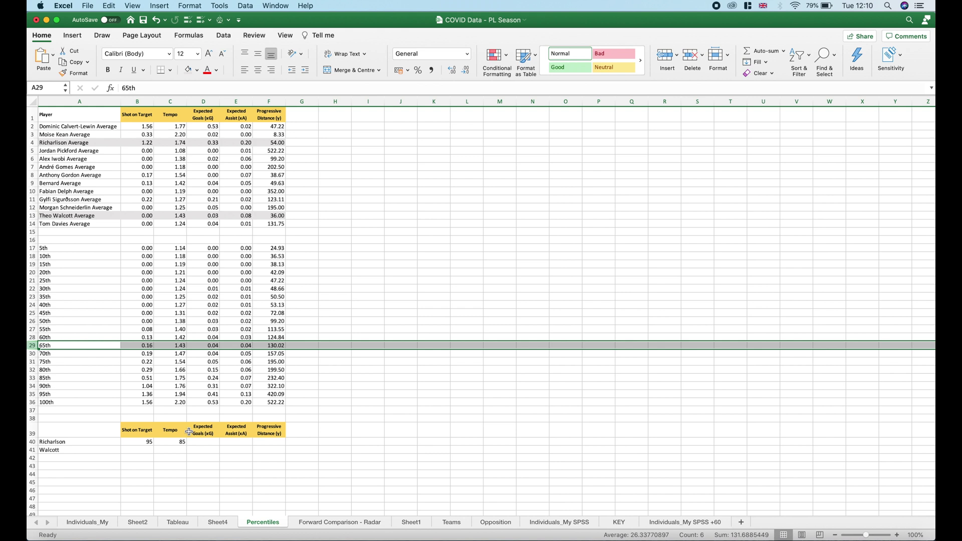
click(177, 450)
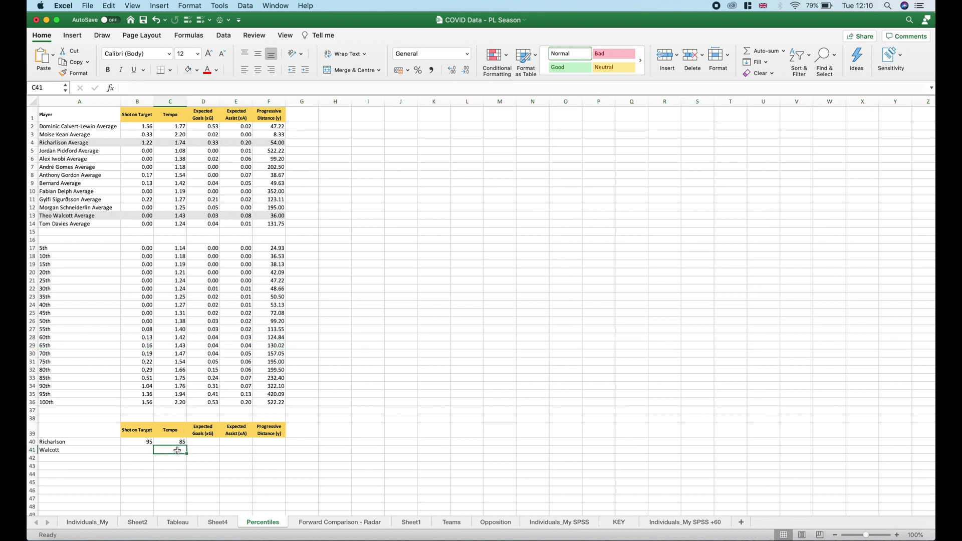
text(65)
- Enter Richarlison's Expected Goals 90, Expected Assists 100 and Progressive Distance 40
double_click(212, 443)
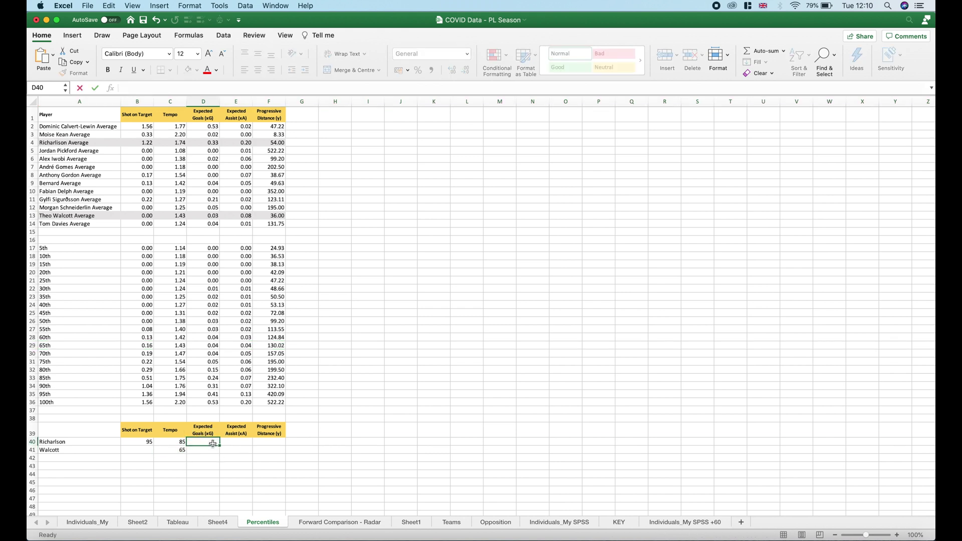
key(Escape)
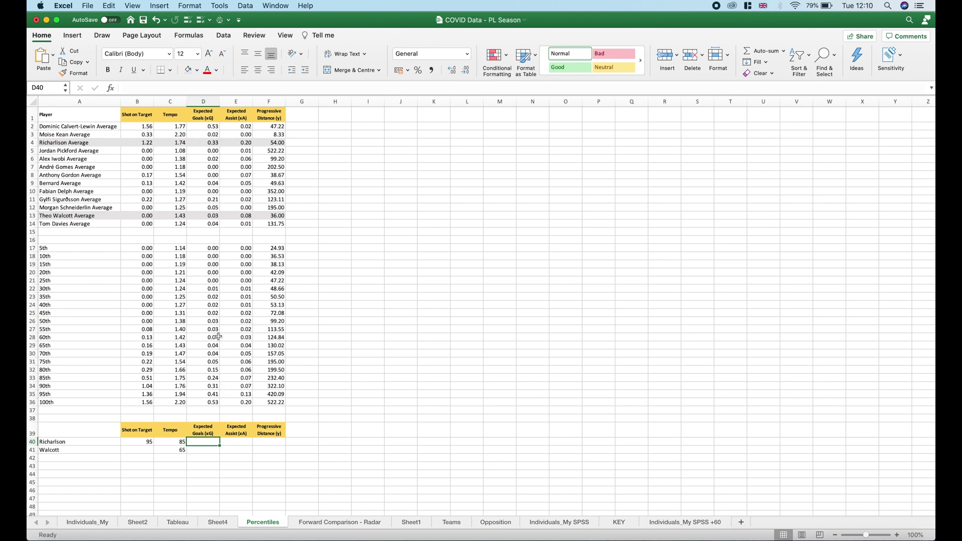
click(216, 386)
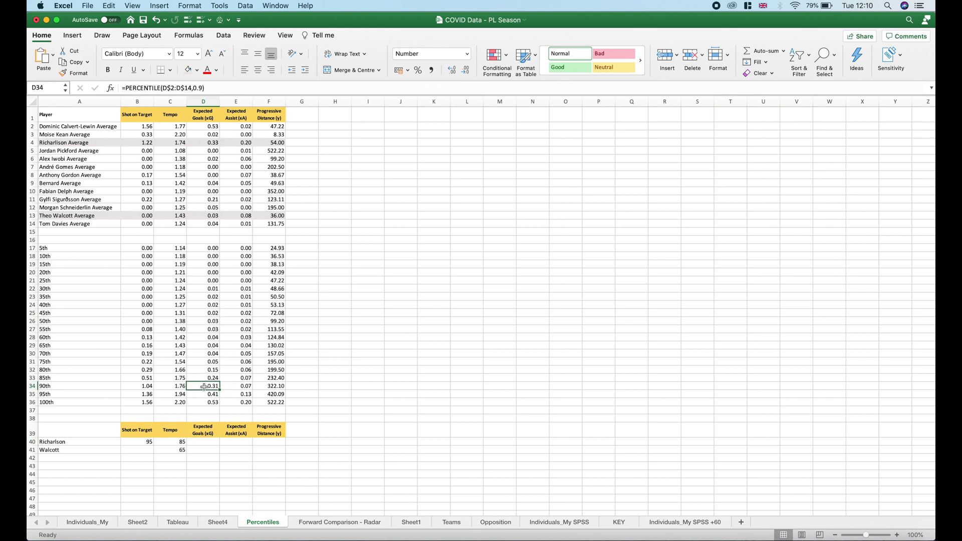
click(200, 445)
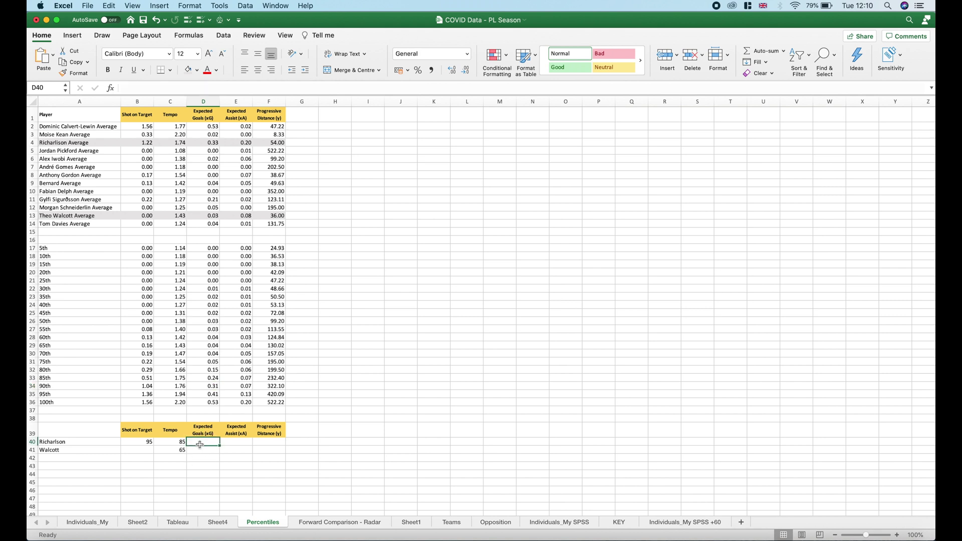
text(90)
click(243, 445)
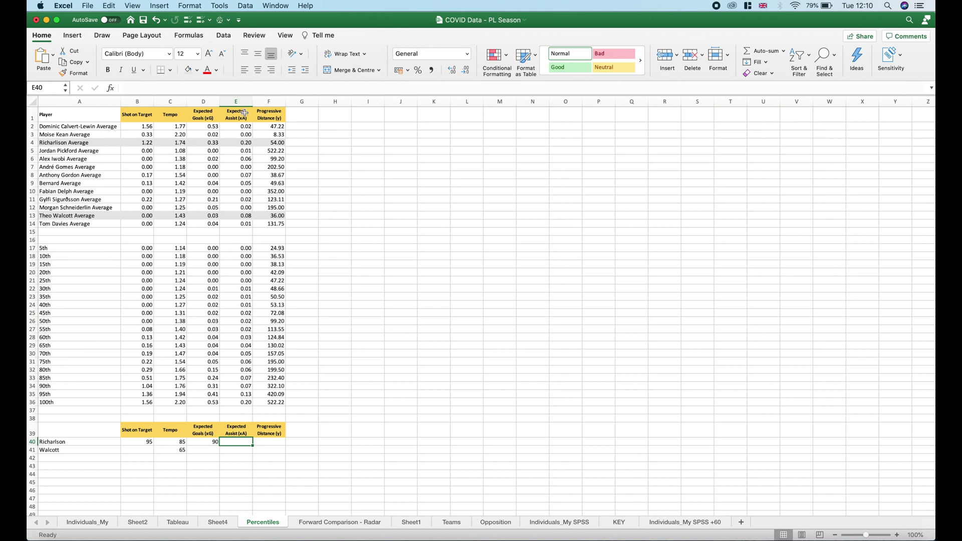
click(246, 401)
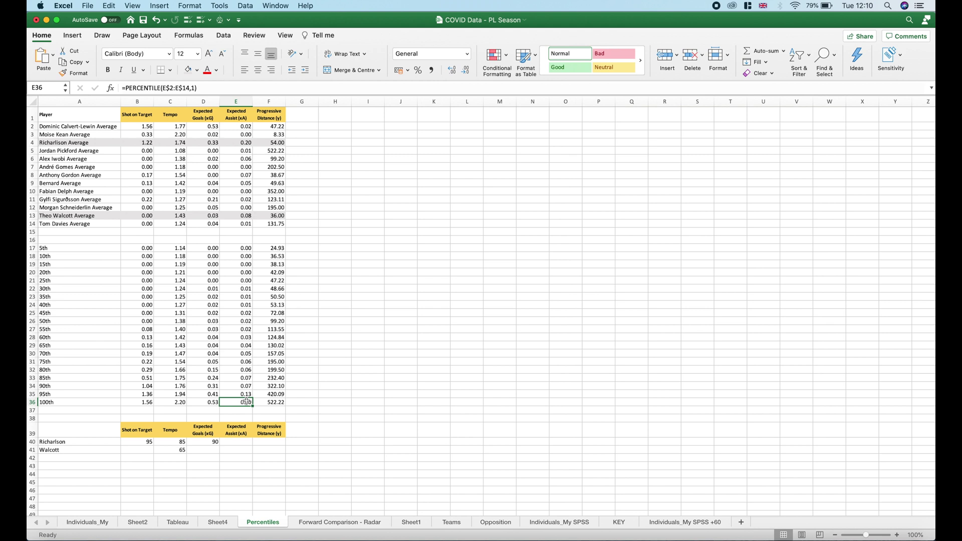
click(241, 442)
text(100)
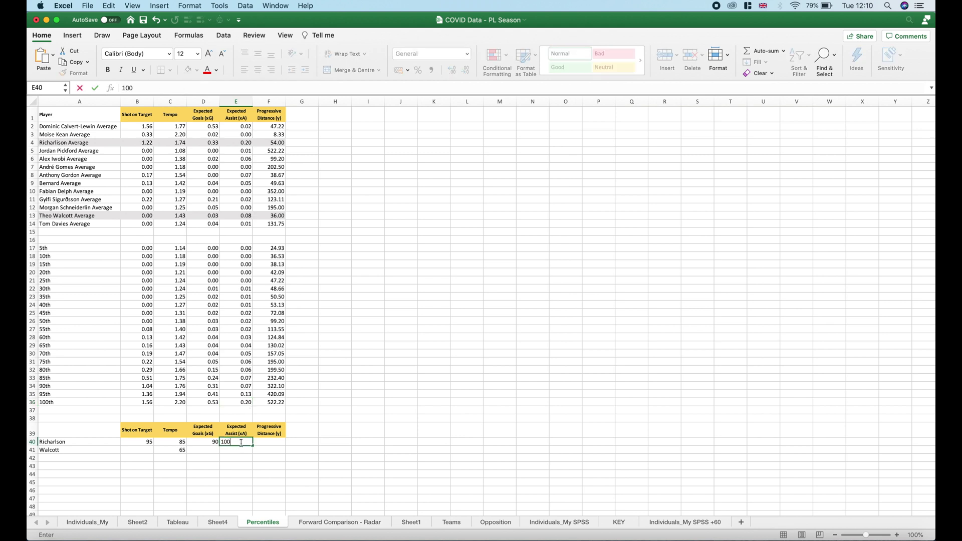
click(269, 441)
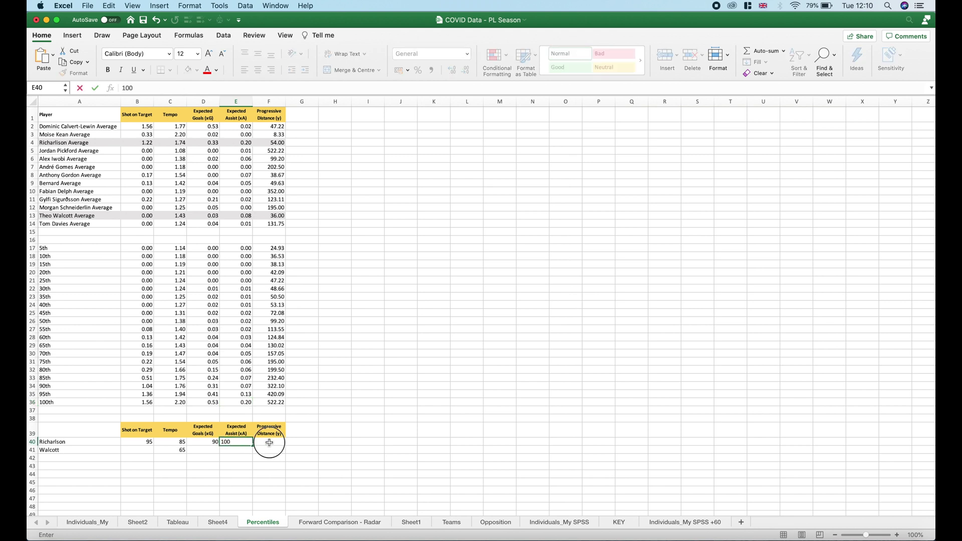
click(284, 305)
click(274, 443)
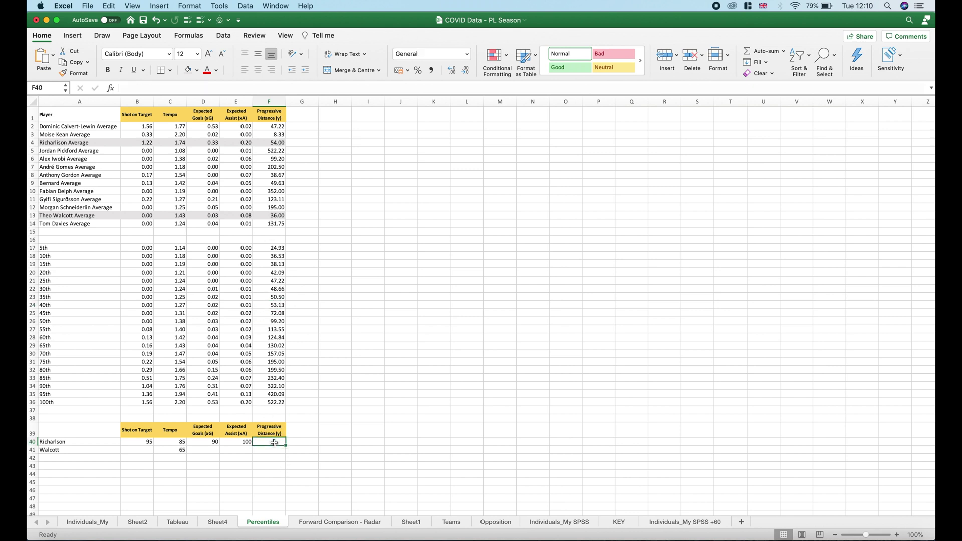
text(40)
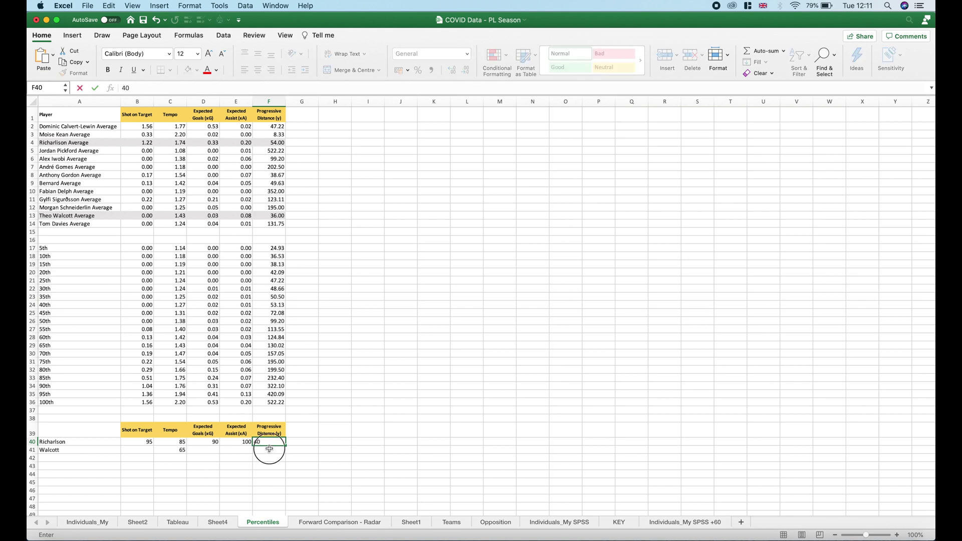
click(269, 448)
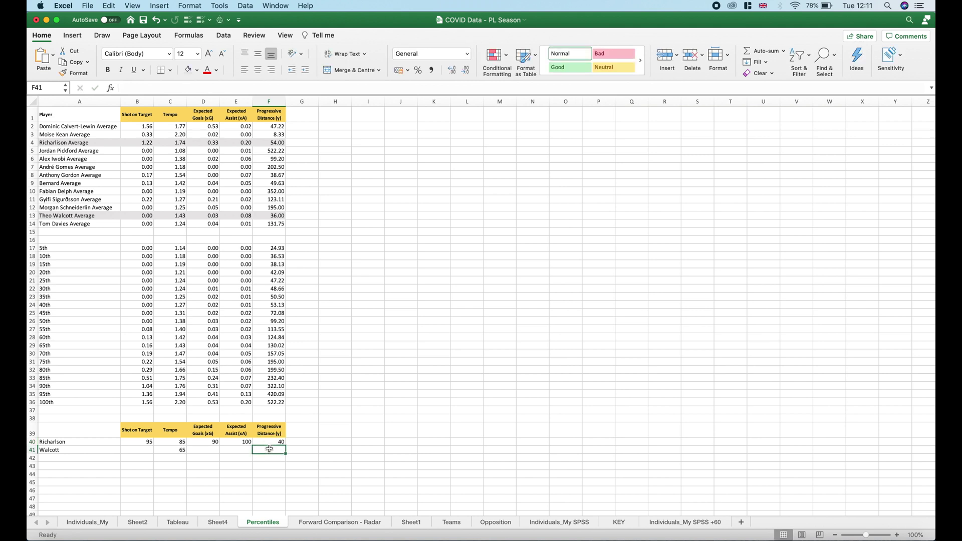
- Enter Walcott's Progressive Distance 10 and Expected Assists 90
click(278, 257)
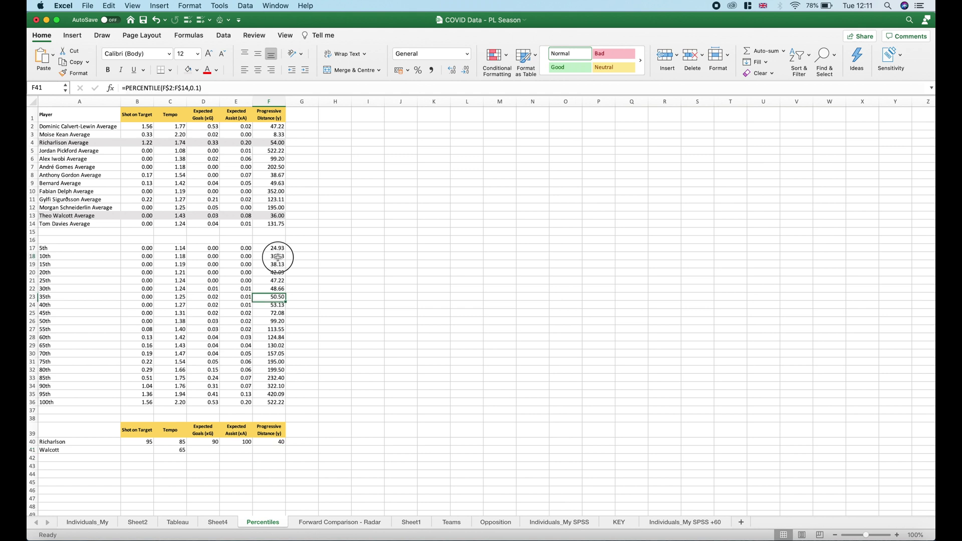
click(276, 449)
text(10)
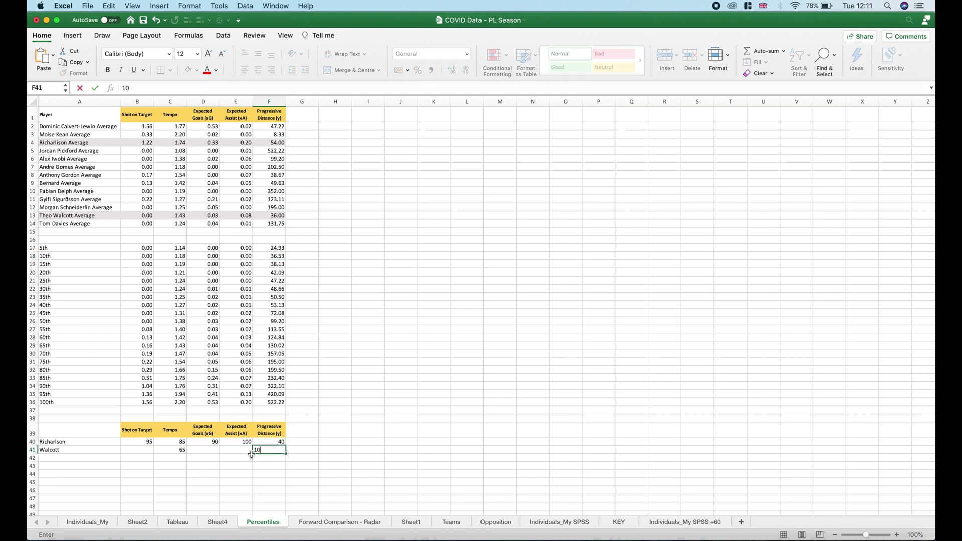
click(234, 451)
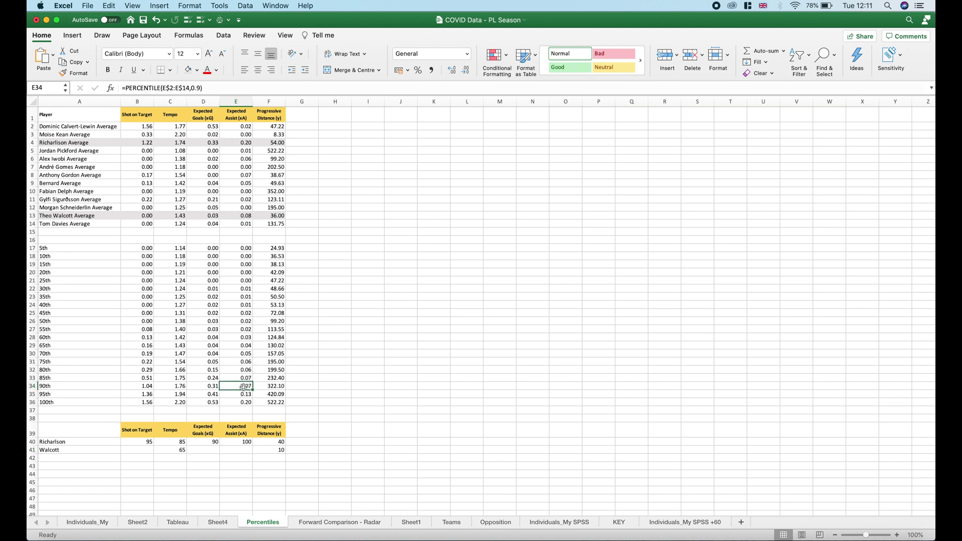
click(246, 452)
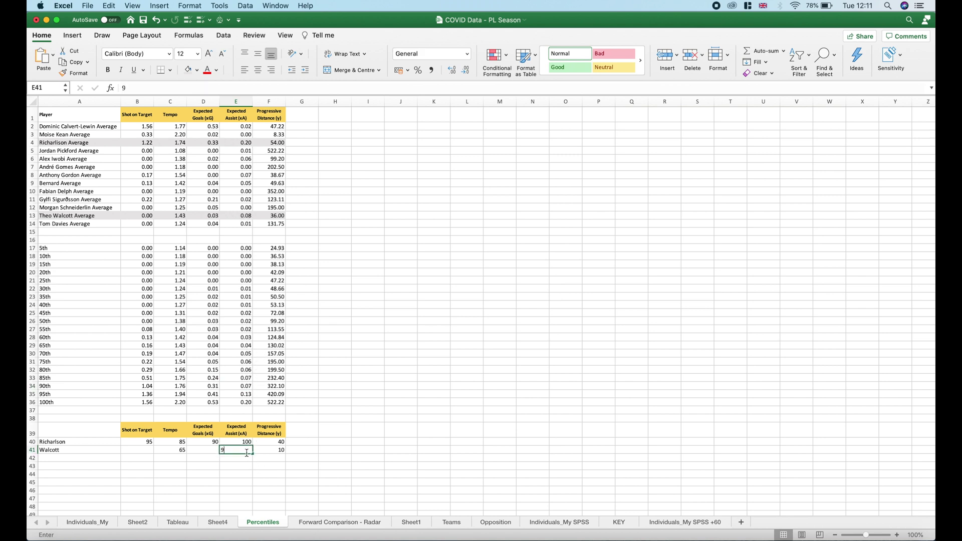
text(90)
double_click(201, 449)
key(Escape)
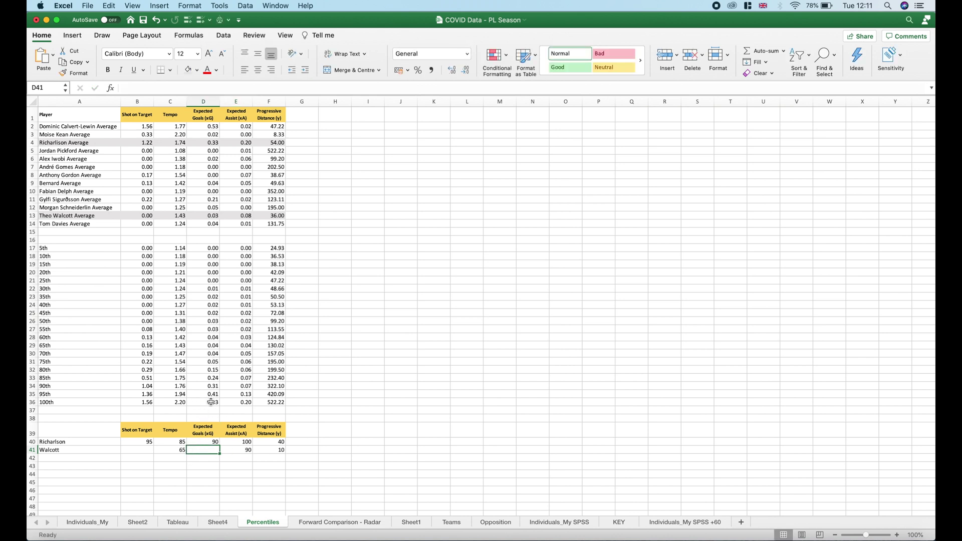
- Enter Walcott's Expected Goals 55 and Shot on Target 5, then select A39:F41
click(214, 329)
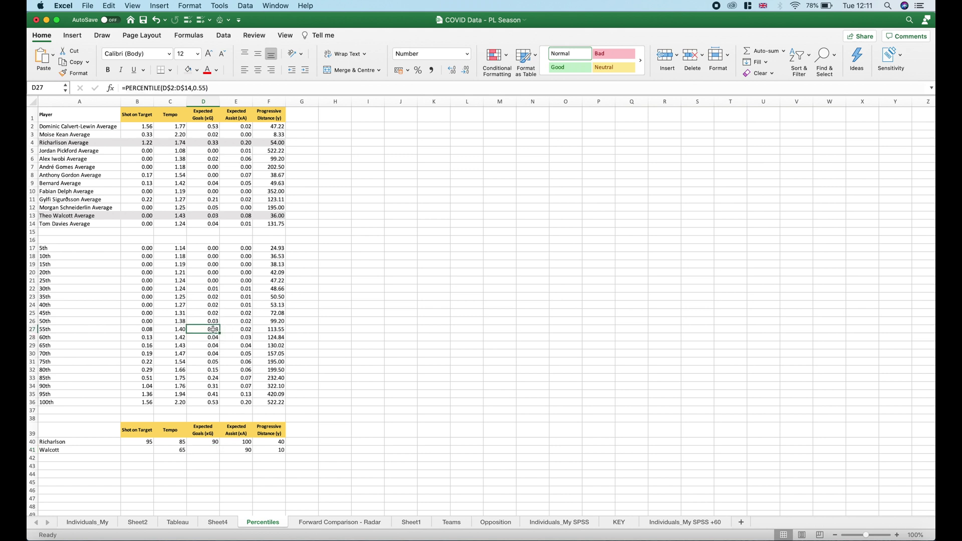
click(212, 449)
text(55)
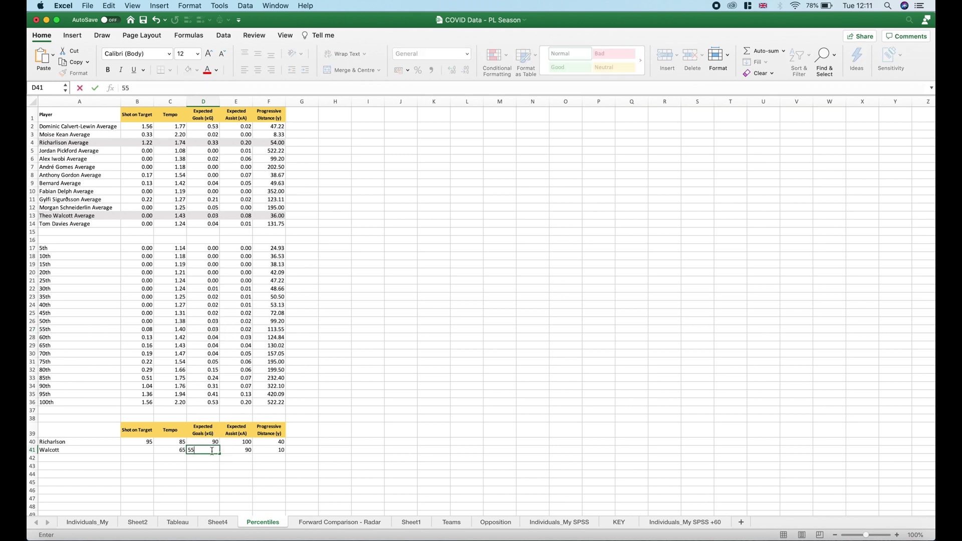
click(147, 451)
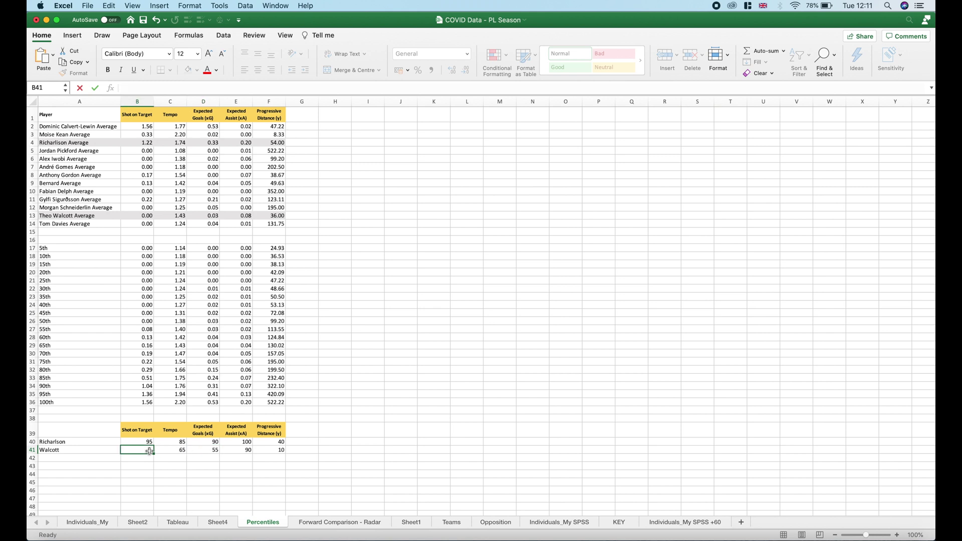
click(144, 215)
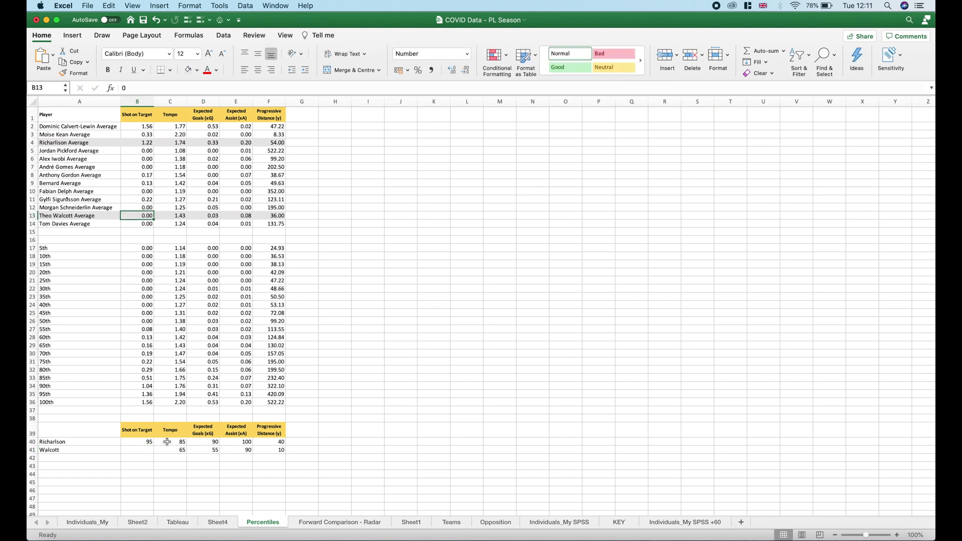
click(138, 448)
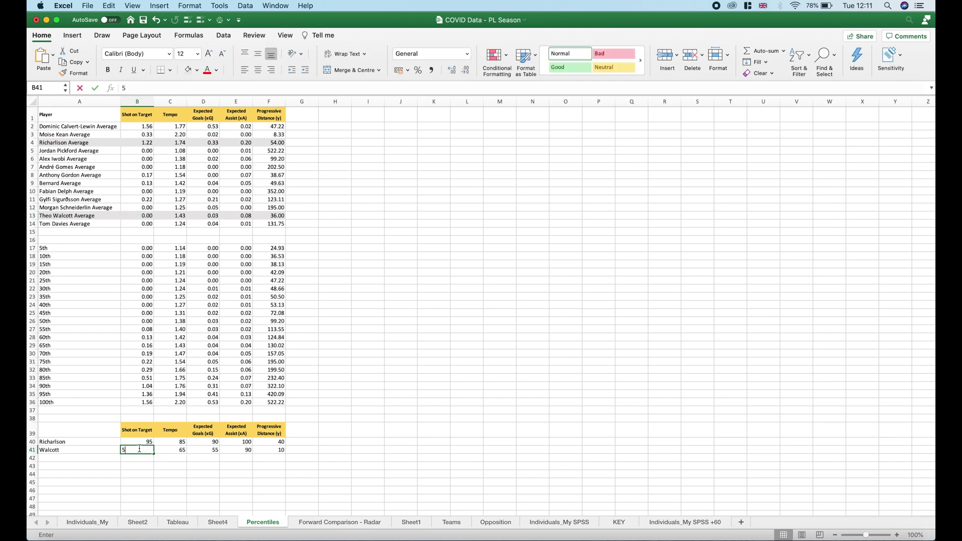
text(5)
click(231, 466)
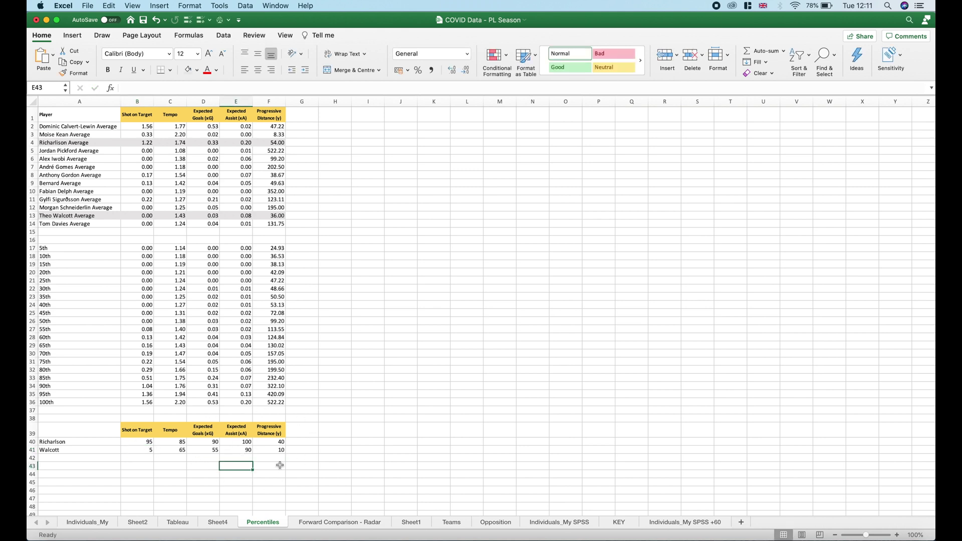
drag(93, 431, 278, 451)
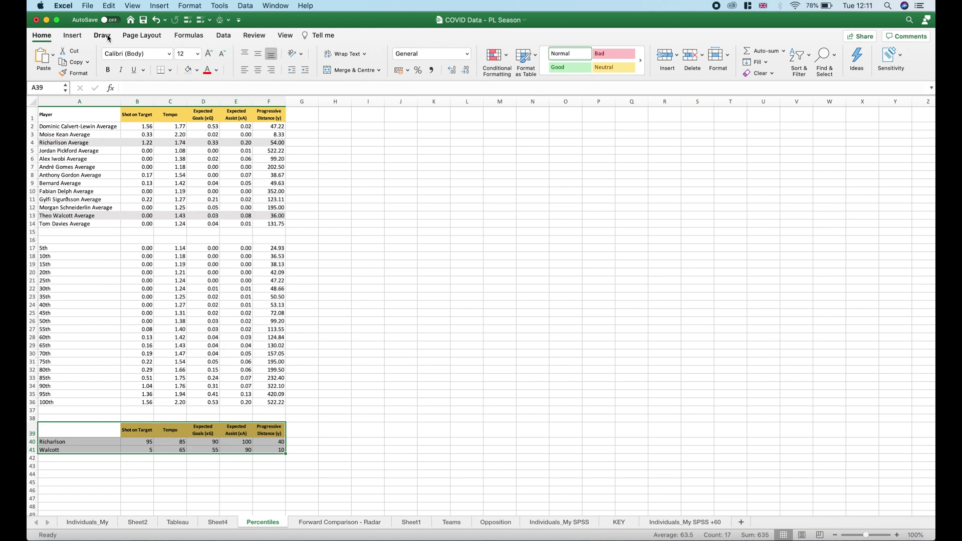
- Browse the Insert menu and recommended charts for the A39:F41 data
click(157, 6)
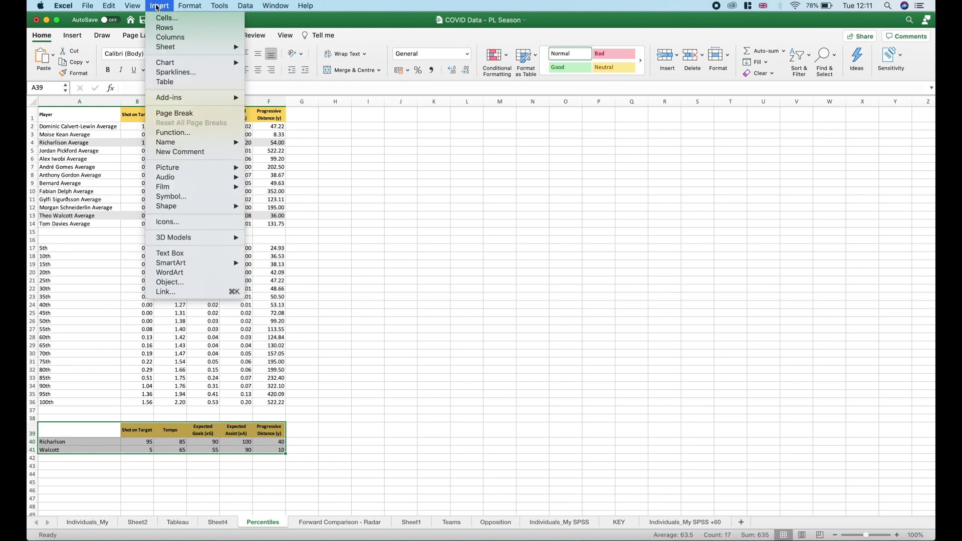
mouse_move(201, 62)
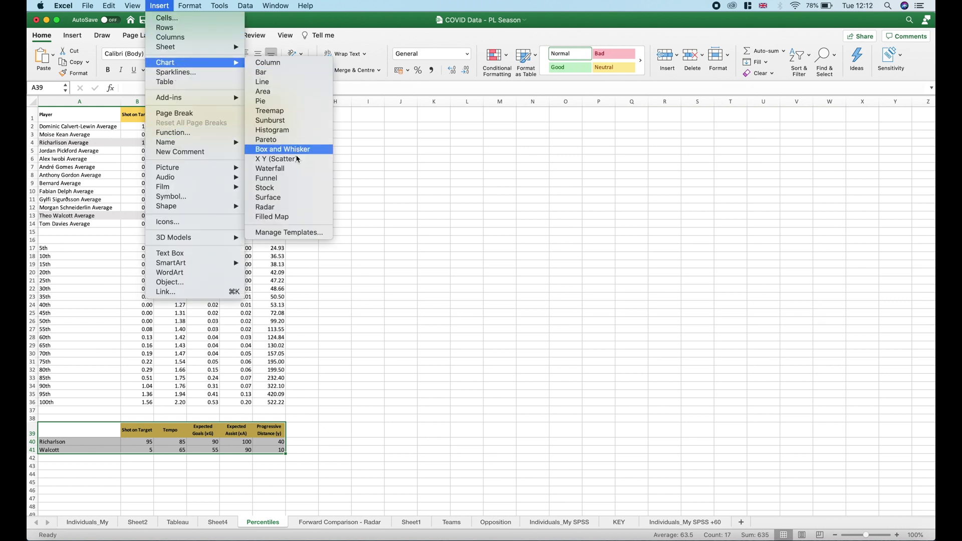
click(389, 204)
click(72, 35)
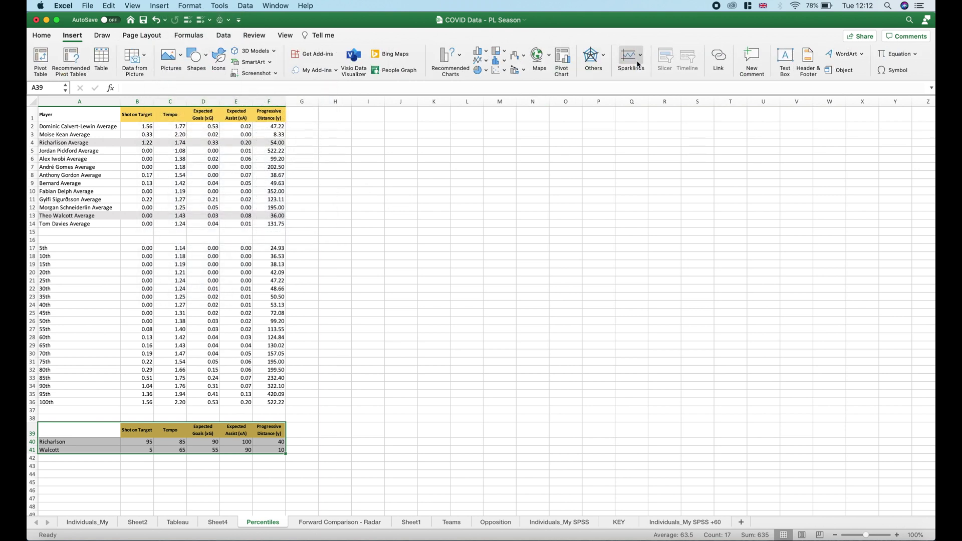
click(458, 58)
click(716, 223)
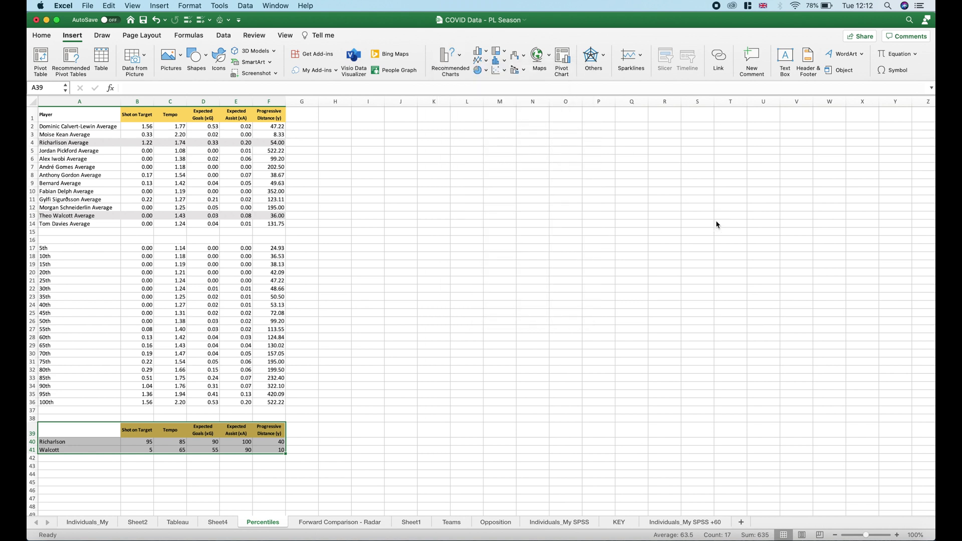
- Insert a Filled Radar chart from the other chart types list
click(524, 58)
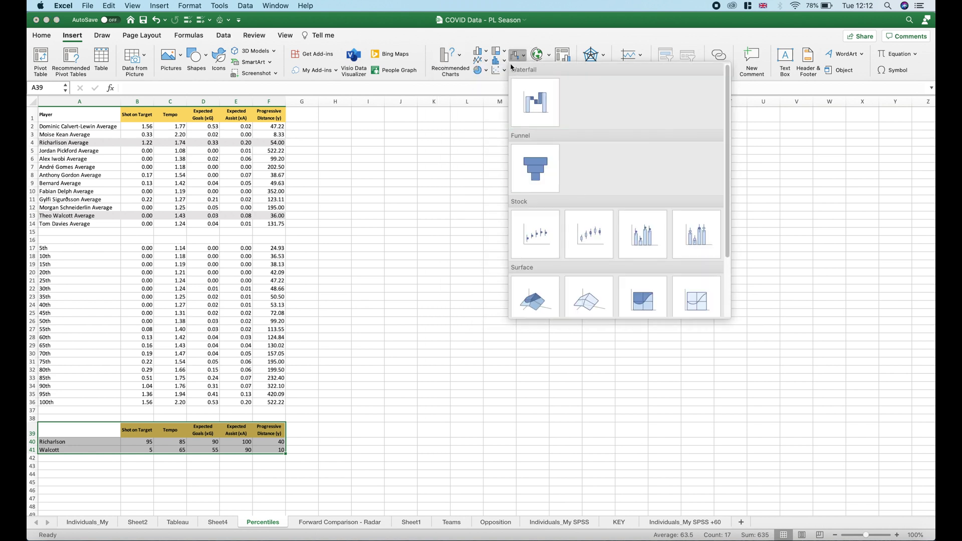
click(460, 138)
click(521, 59)
scroll(588, 198, down, 3)
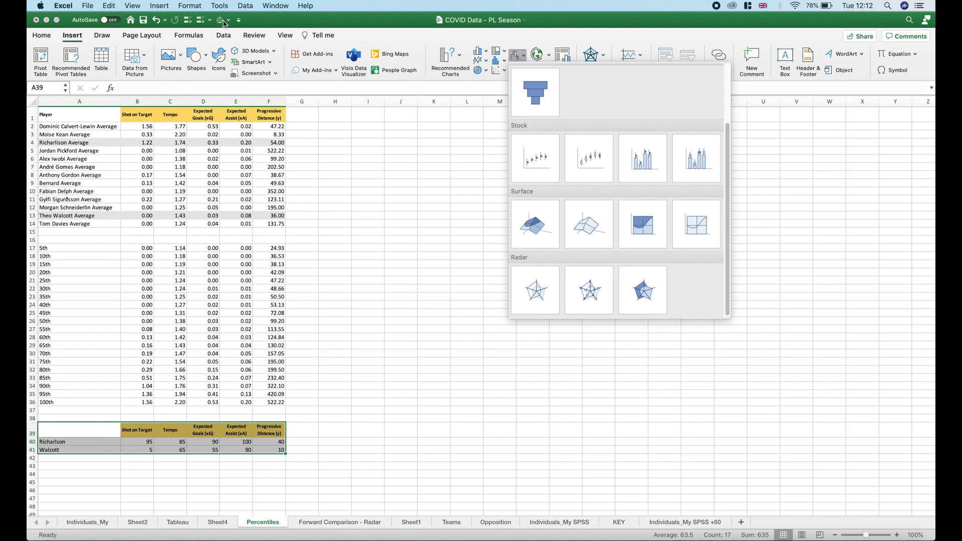
click(502, 73)
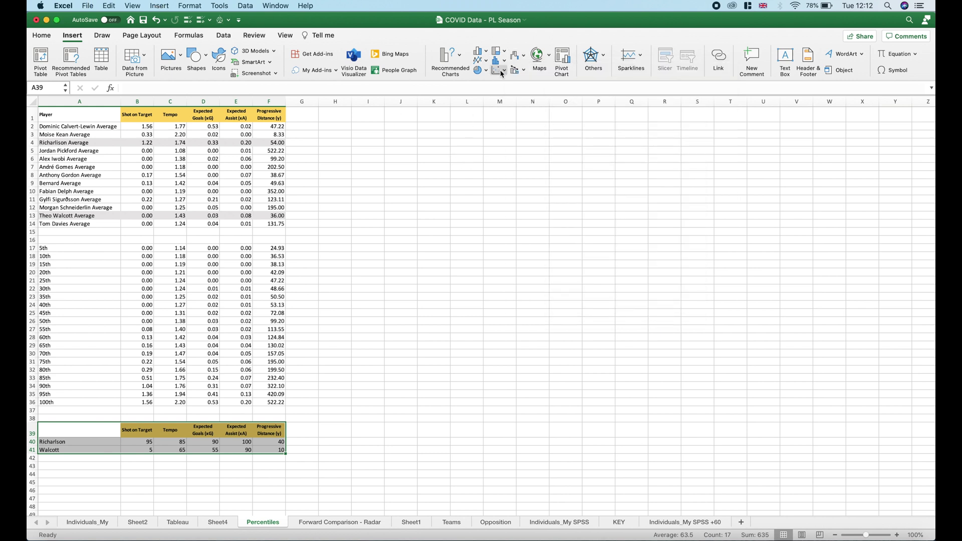
click(522, 58)
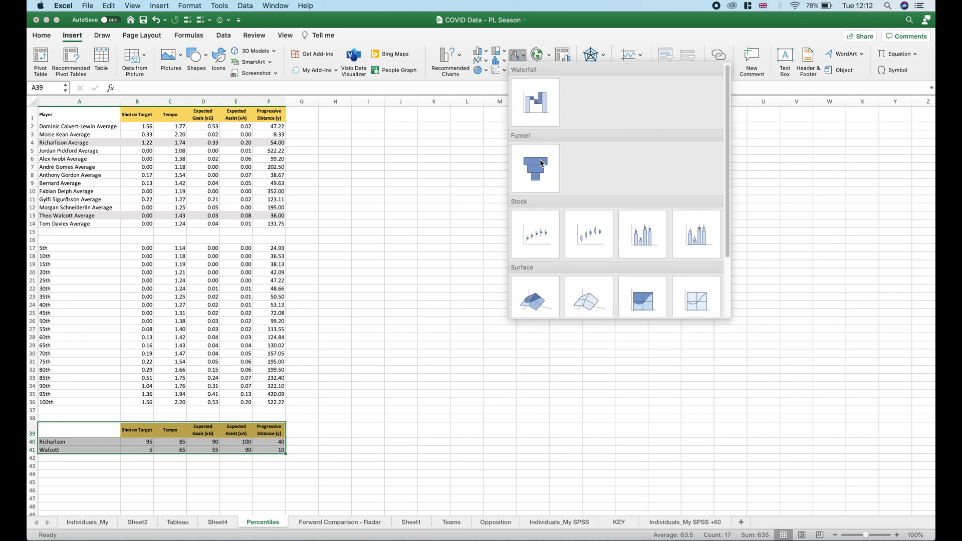
scroll(569, 177, down, 3)
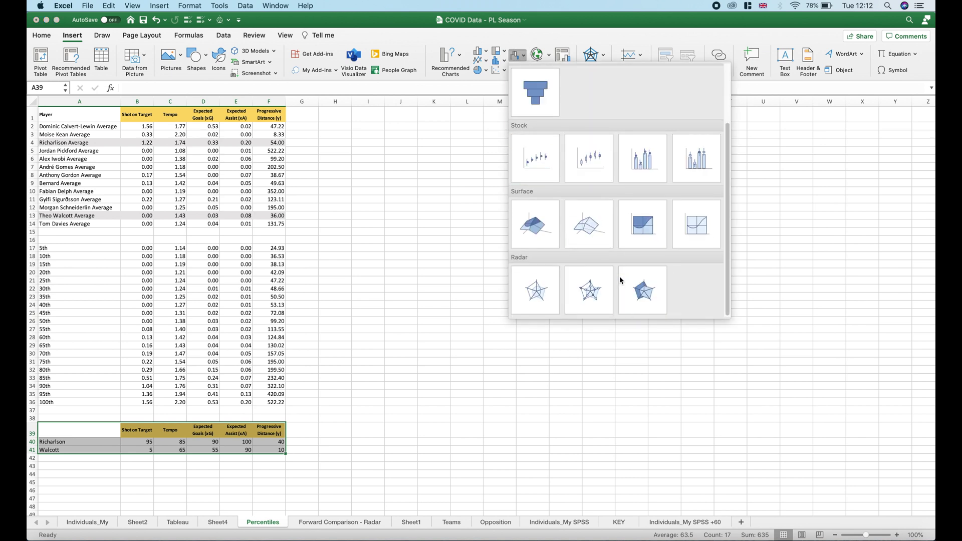
click(645, 296)
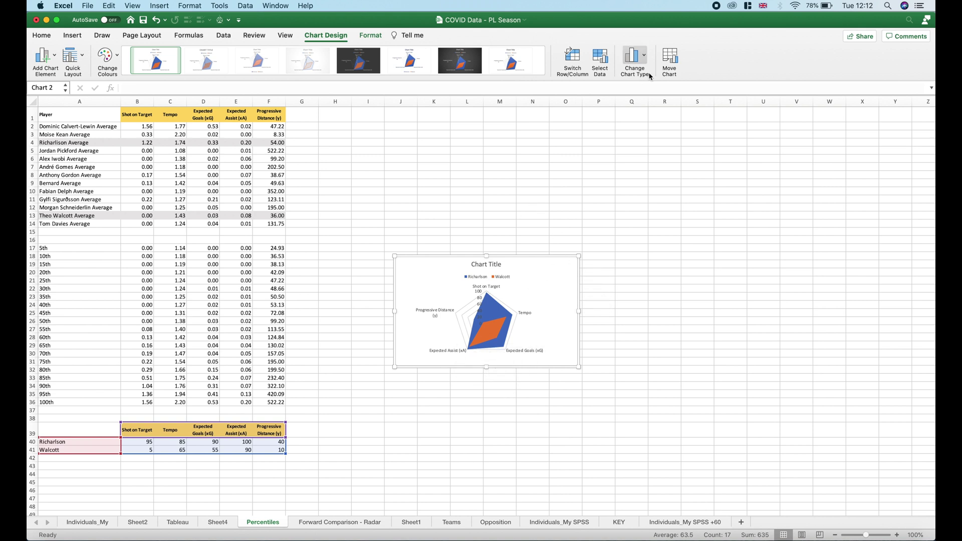
- Move the radar chart to a new sheet named 'Player Comp' and view Forward Comparison - Radar
click(670, 60)
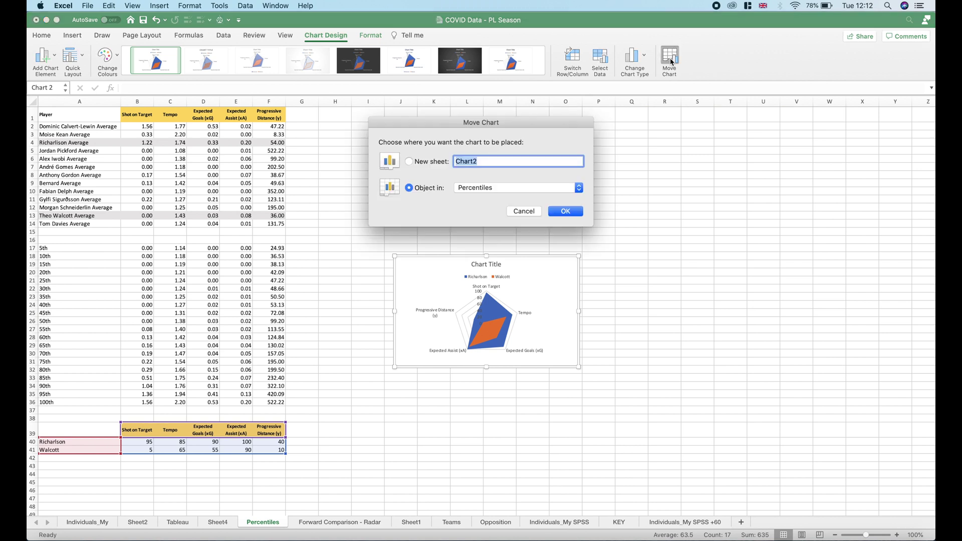
click(410, 162)
text(Player Comp)
click(575, 212)
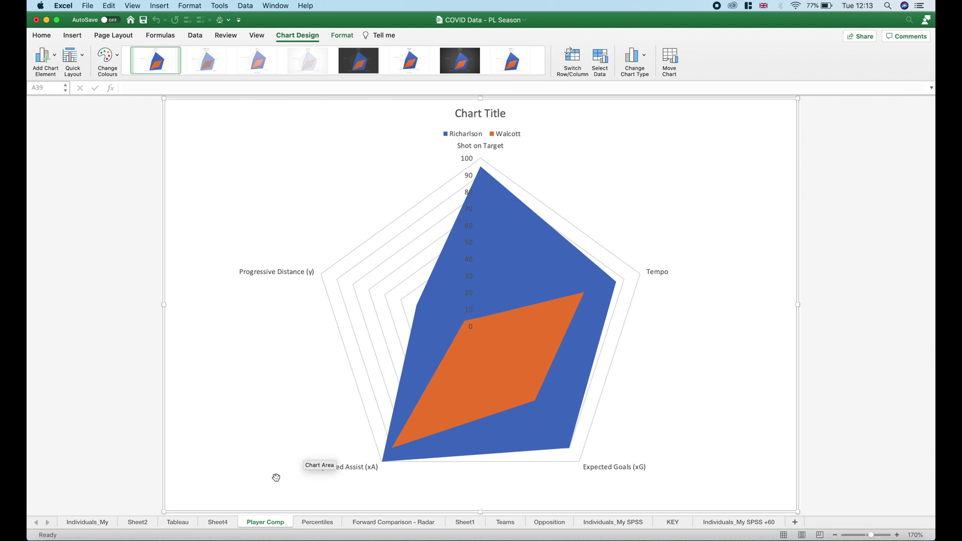
click(375, 524)
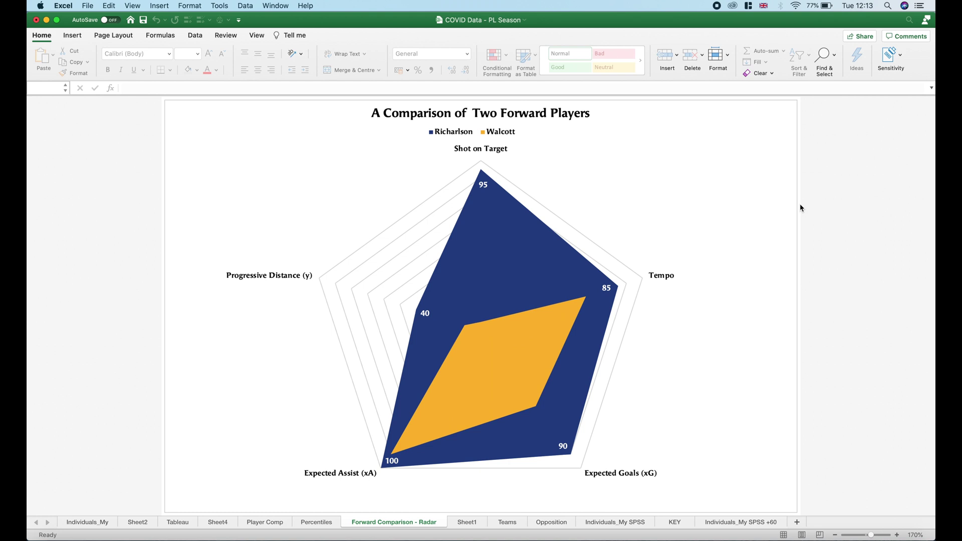
- Give the finished radar chart a light grey background fill
click(720, 182)
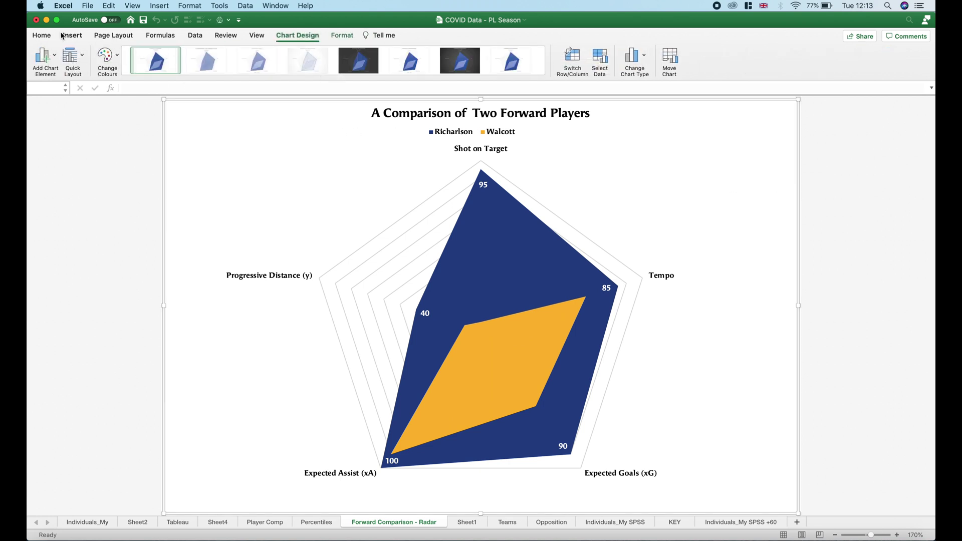
click(41, 35)
click(197, 70)
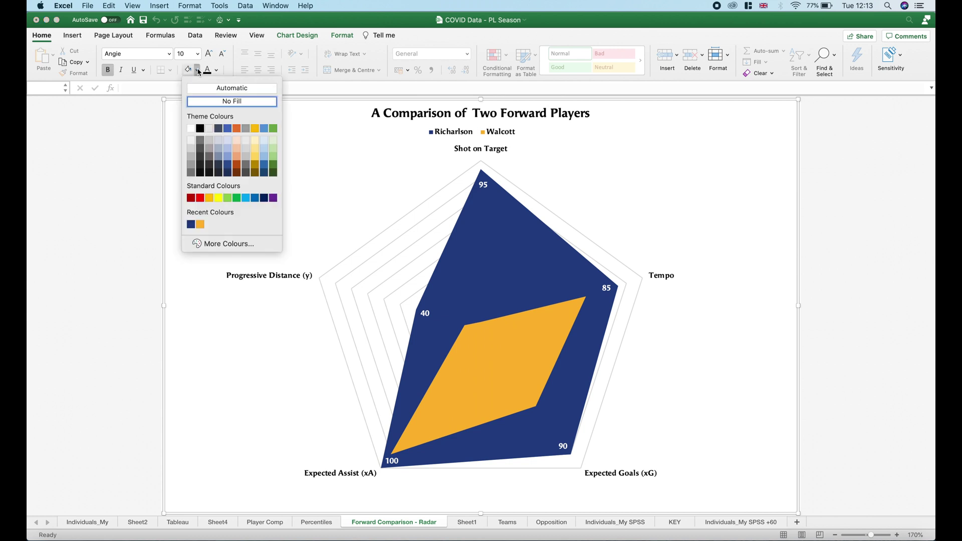
click(209, 128)
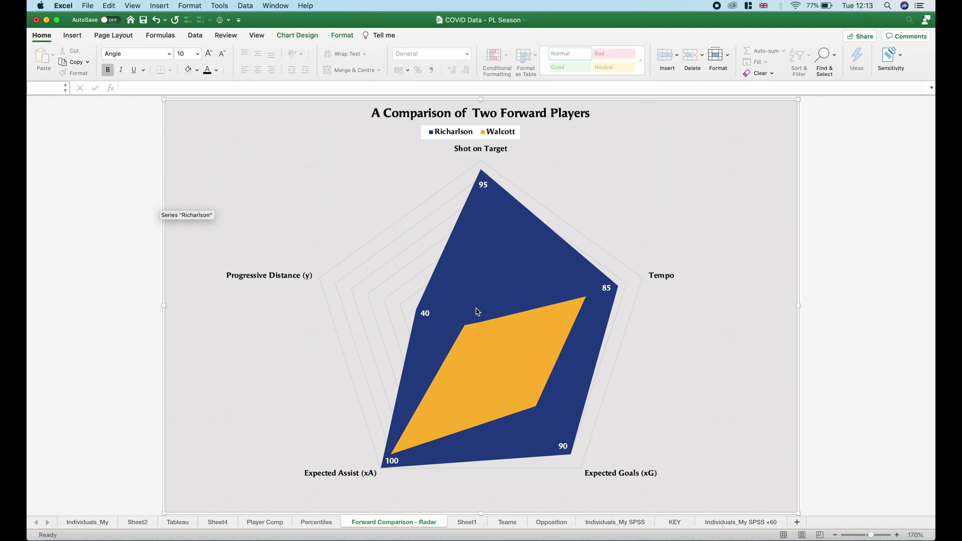
- Restore the chart background to white and switch to Sheet1
click(196, 70)
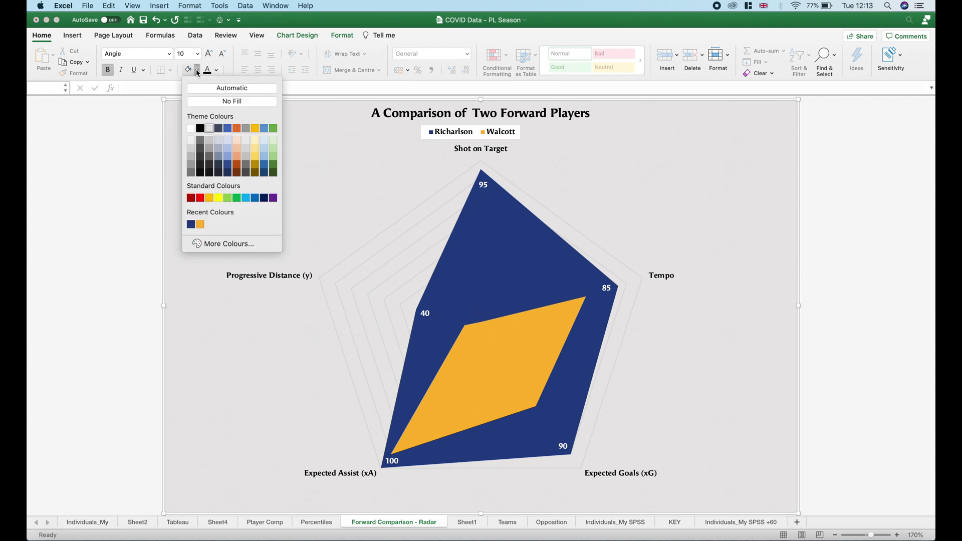
click(191, 129)
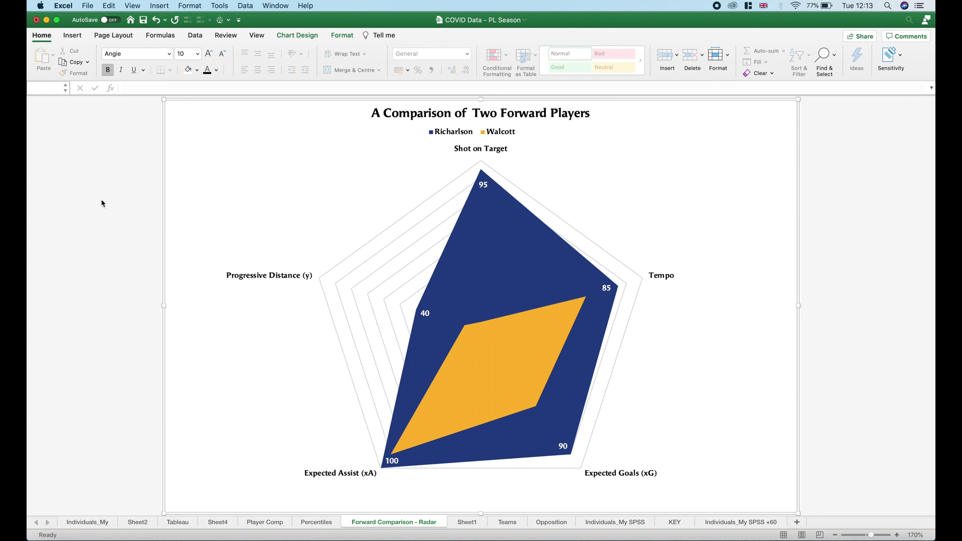
click(469, 522)
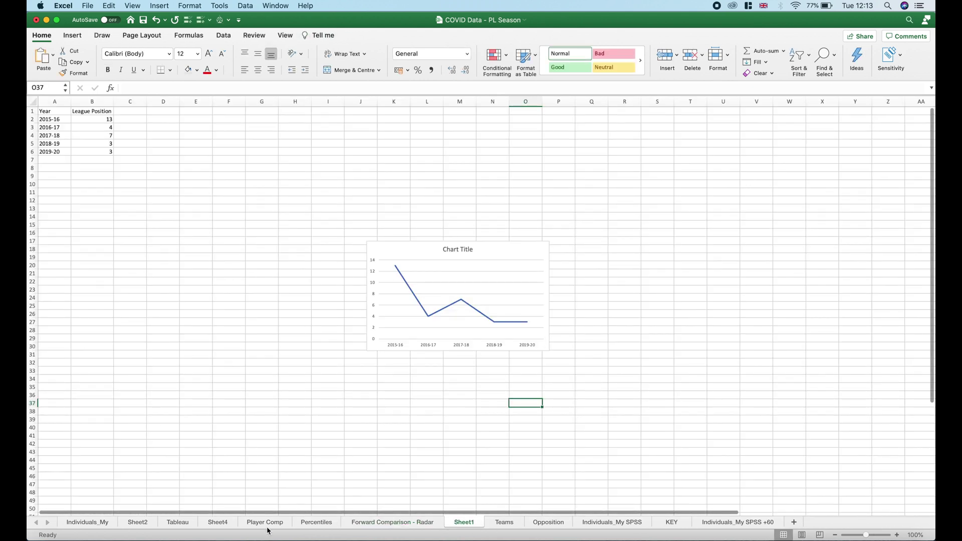
- Return to the Player Comp sheet and move the legend to the chart's upper left
click(217, 522)
click(265, 522)
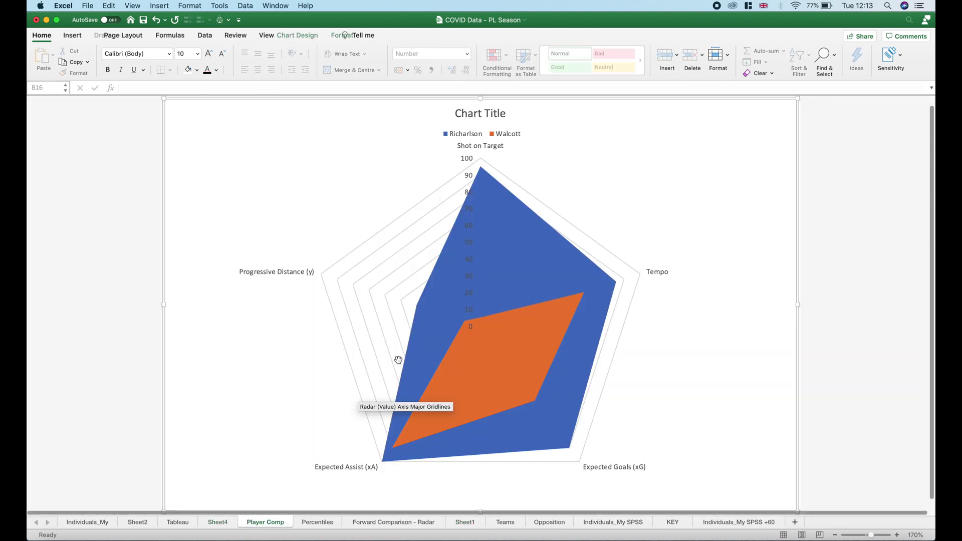
click(469, 133)
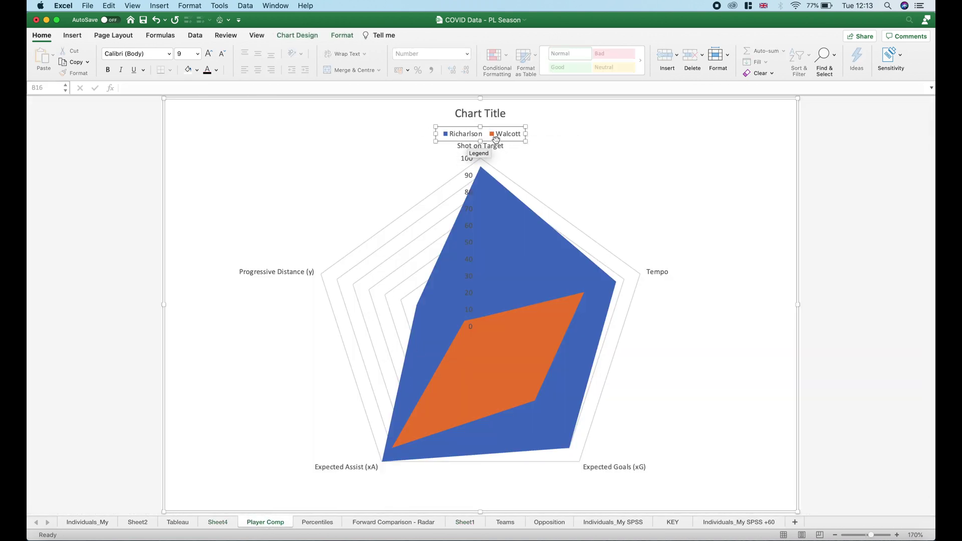
click(491, 139)
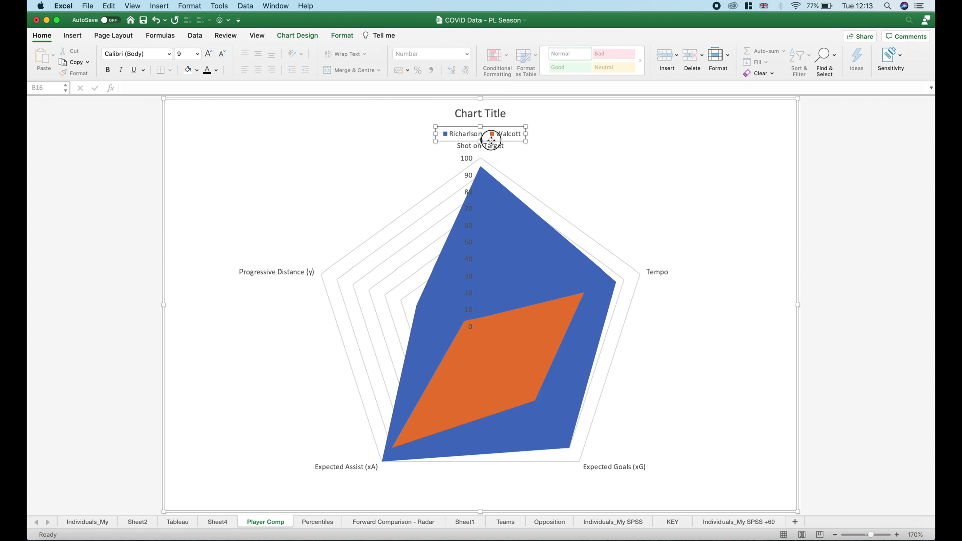
drag(491, 139, 255, 172)
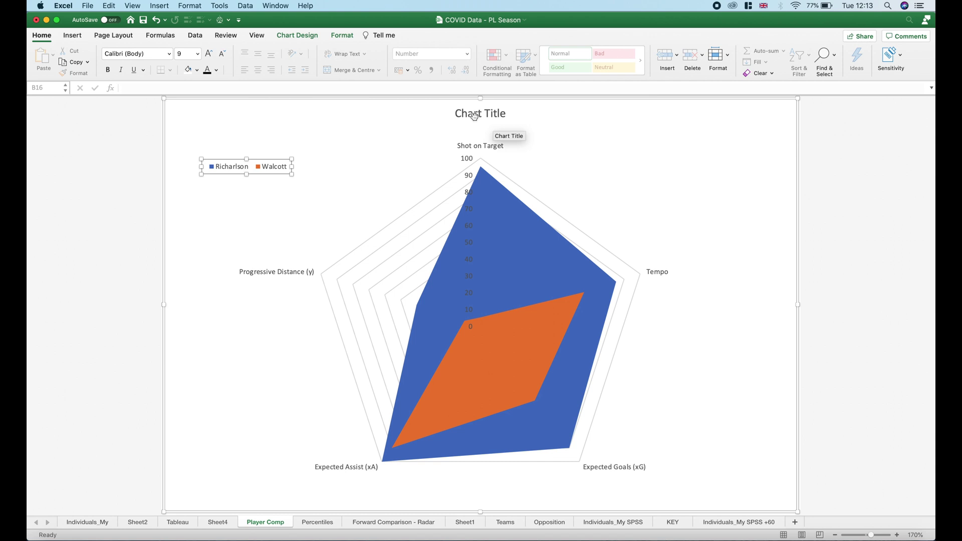
- Set the legend font to Angie Bold
click(170, 54)
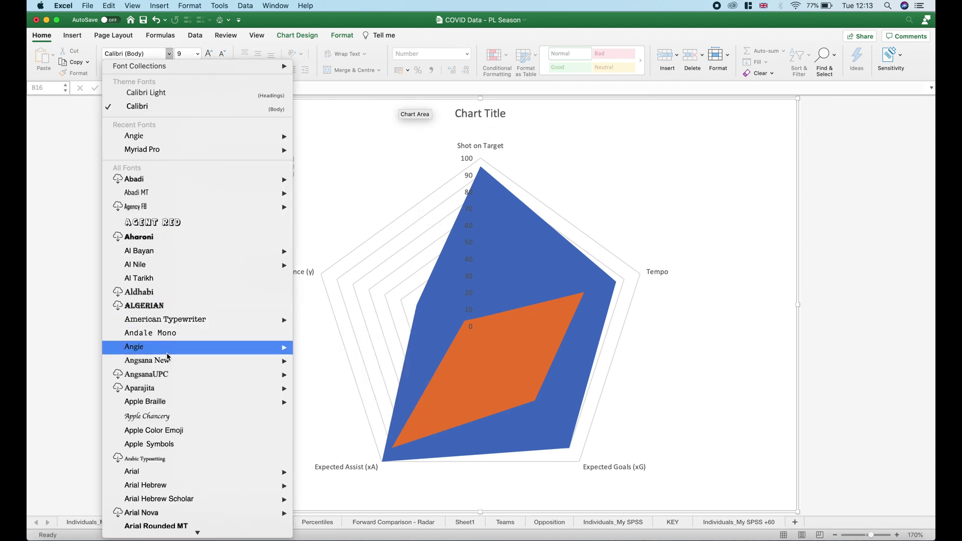
mouse_move(168, 351)
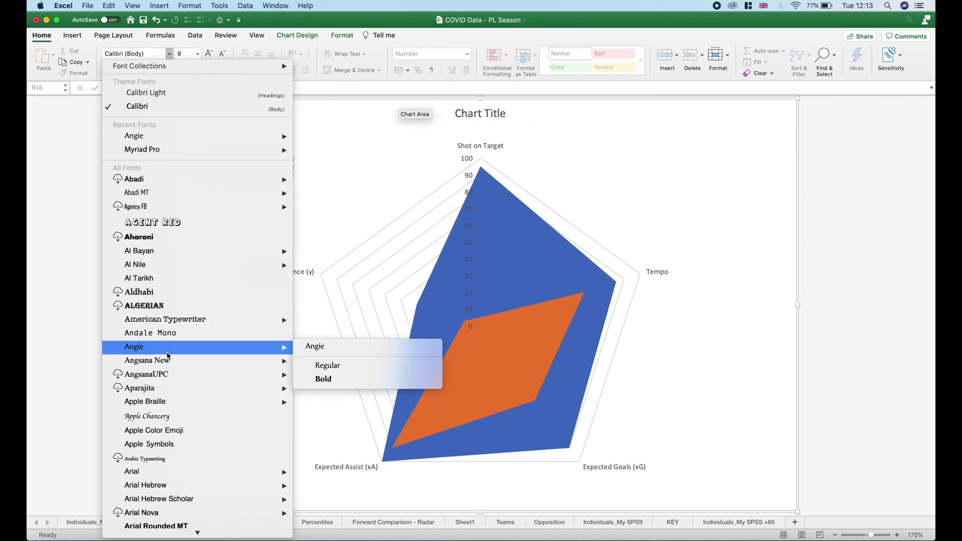
click(334, 380)
click(382, 178)
- Set all of the chart's text to Angie Bold in black
click(328, 122)
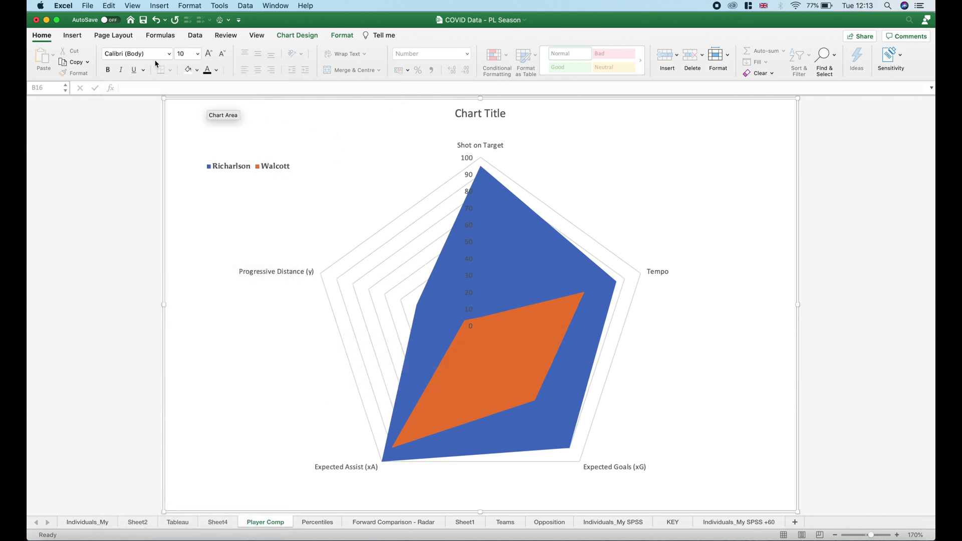
click(169, 54)
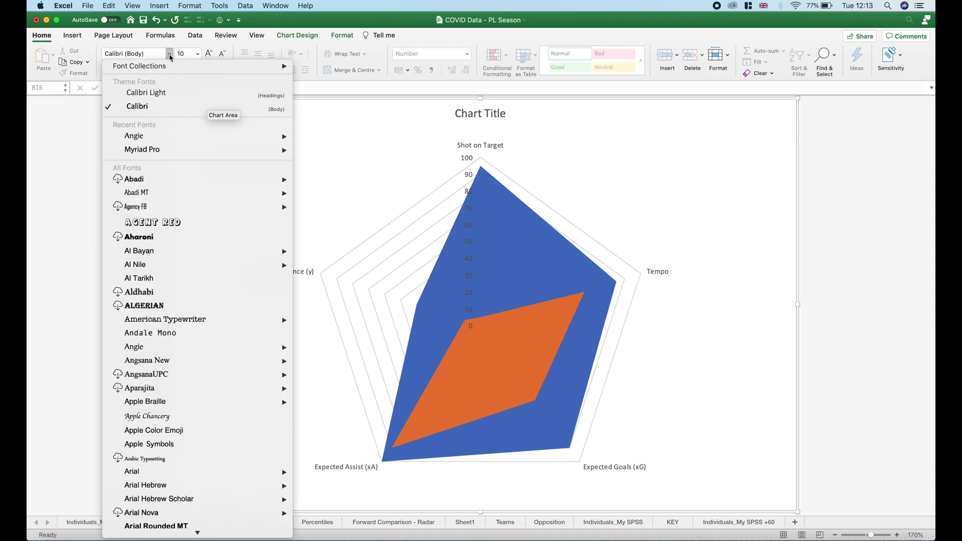
click(650, 187)
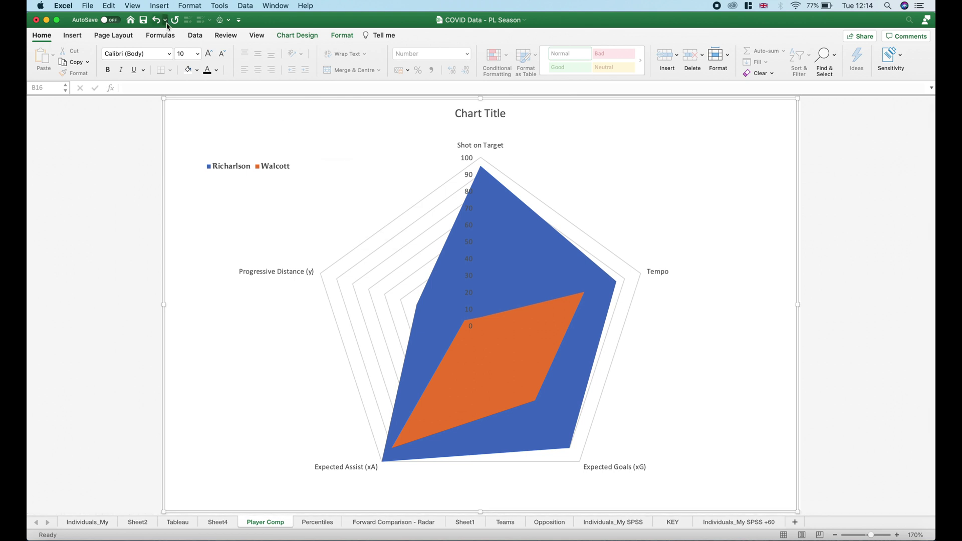
click(169, 54)
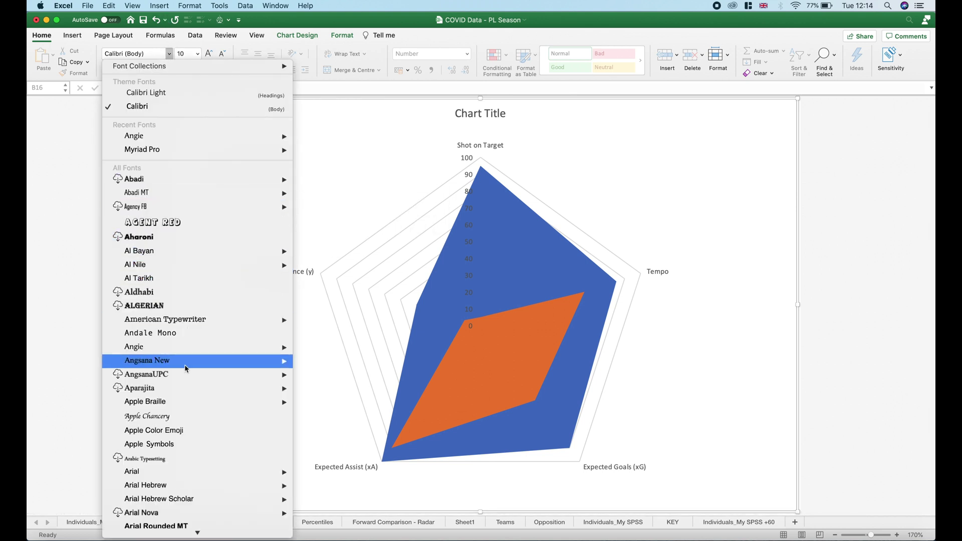
mouse_move(198, 348)
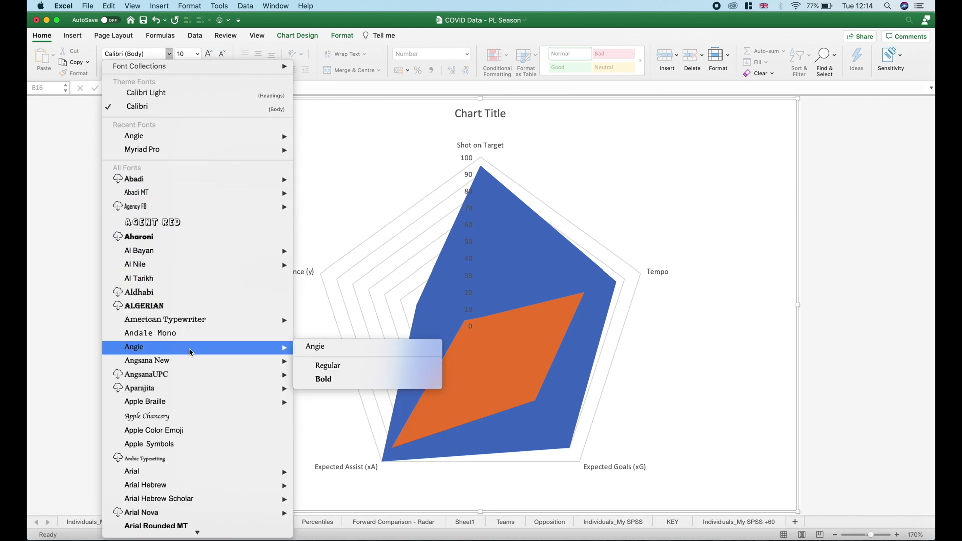
click(337, 380)
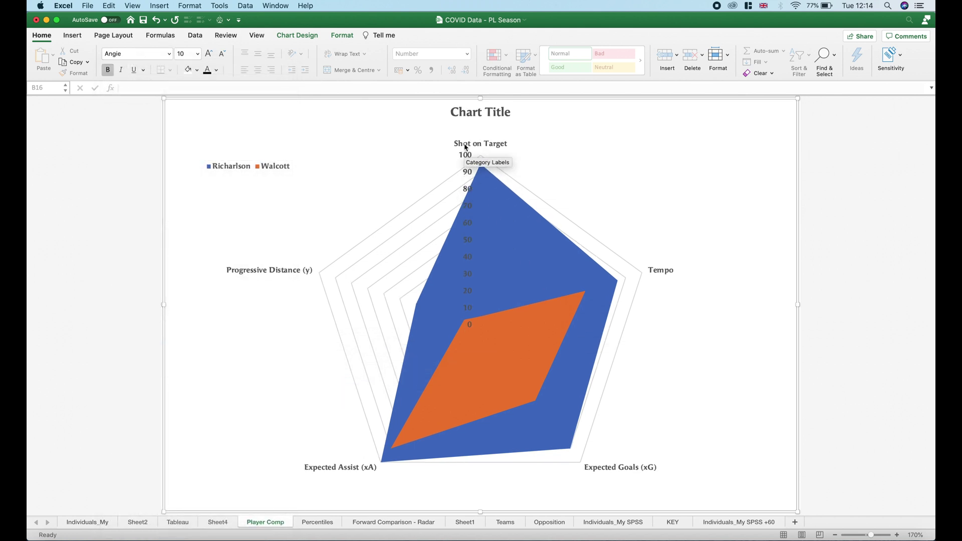
click(209, 70)
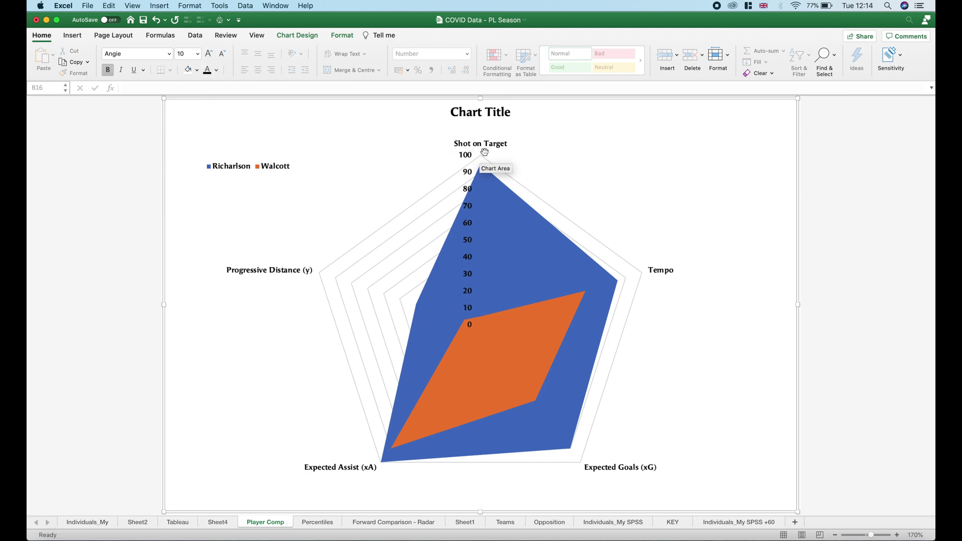
click(478, 298)
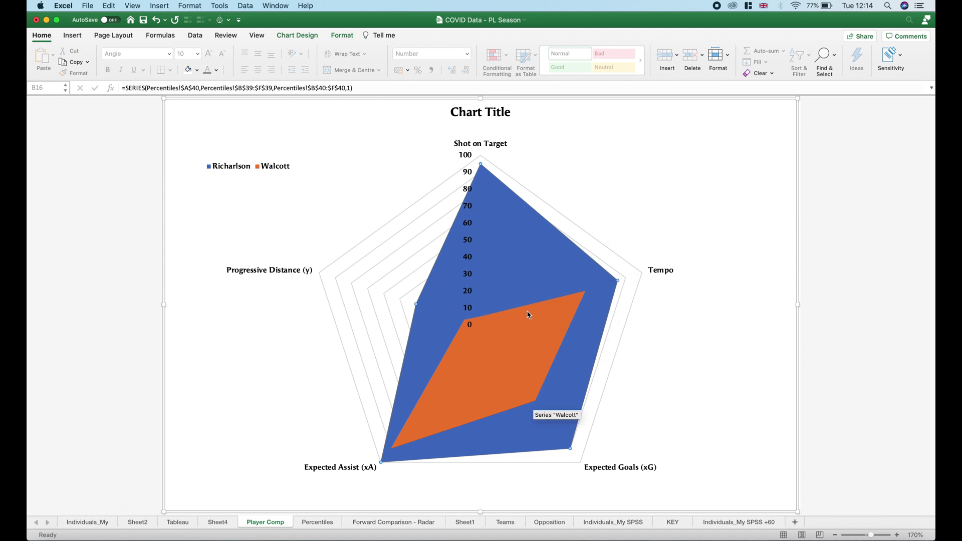
- Open Format Data Series for Richarlson and browse its fill, effects and series options
right_click(524, 243)
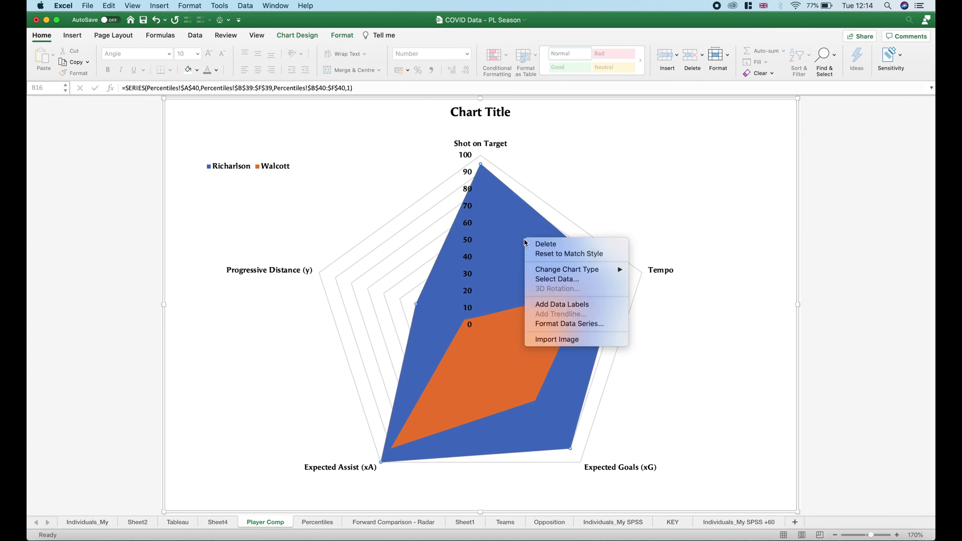
click(557, 324)
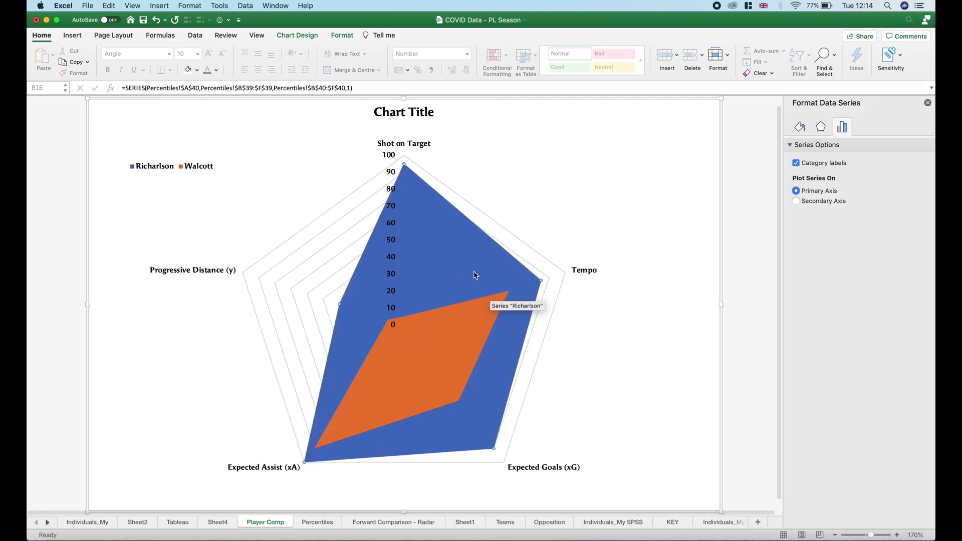
click(826, 129)
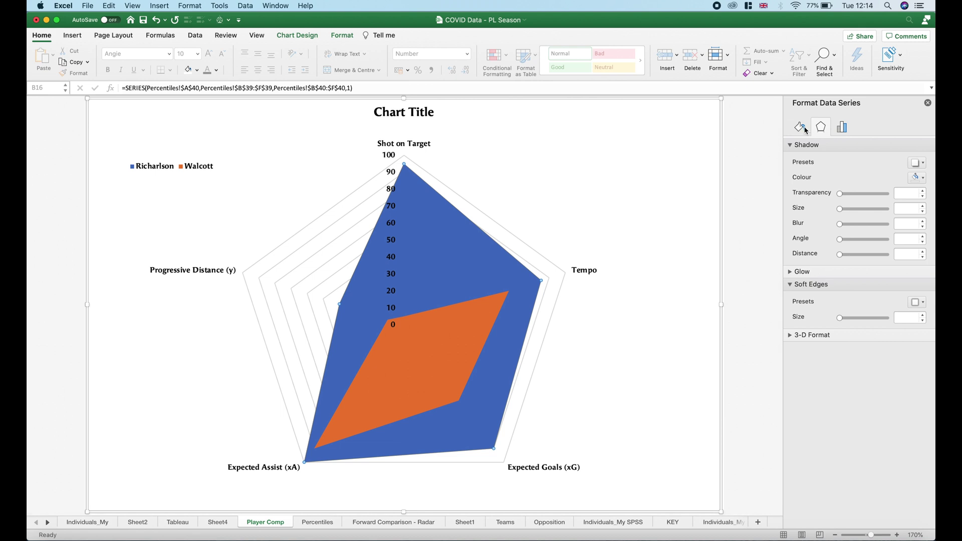
click(805, 130)
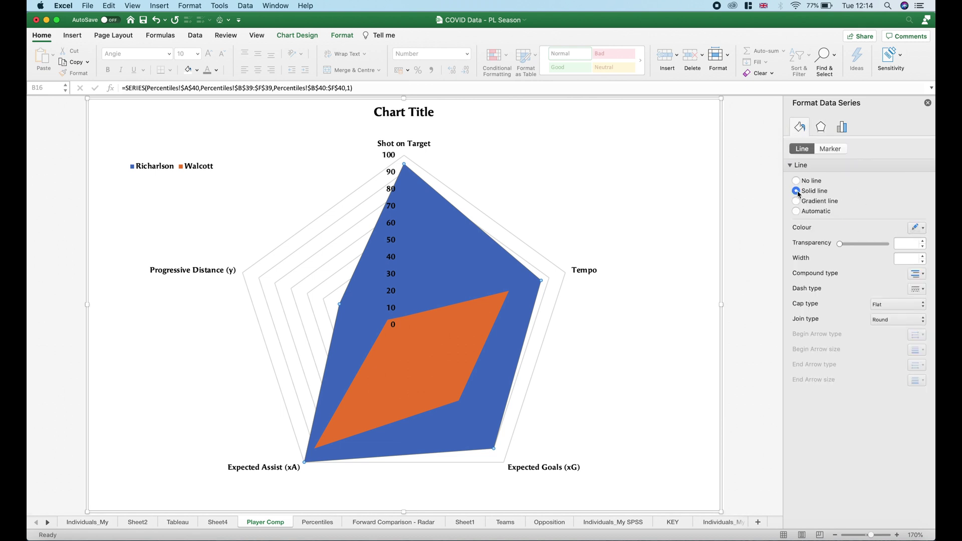
click(919, 228)
click(881, 197)
right_click(442, 270)
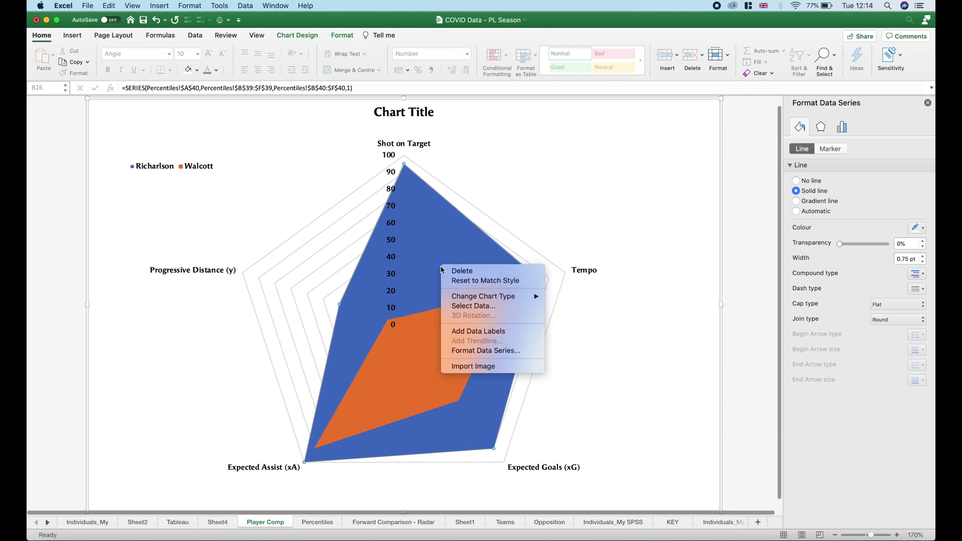
click(545, 185)
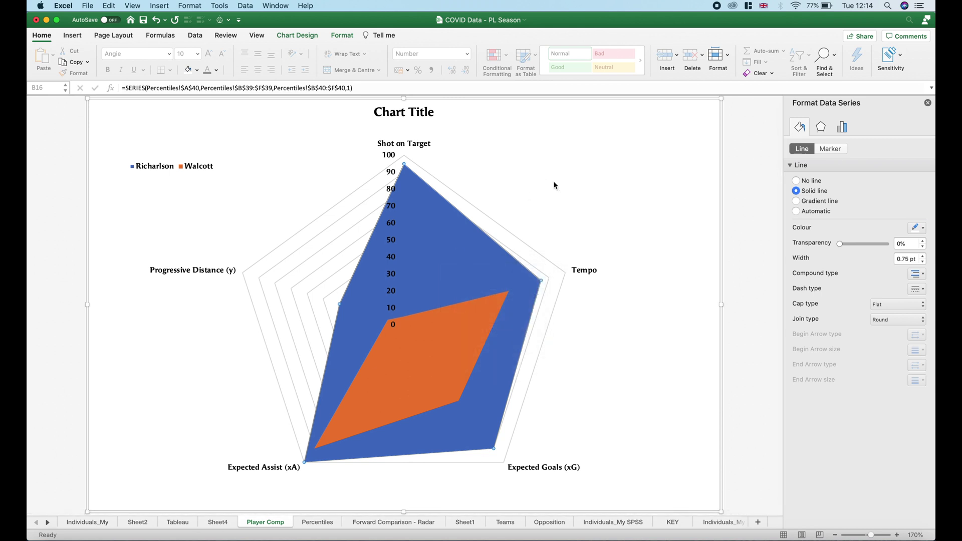
click(820, 127)
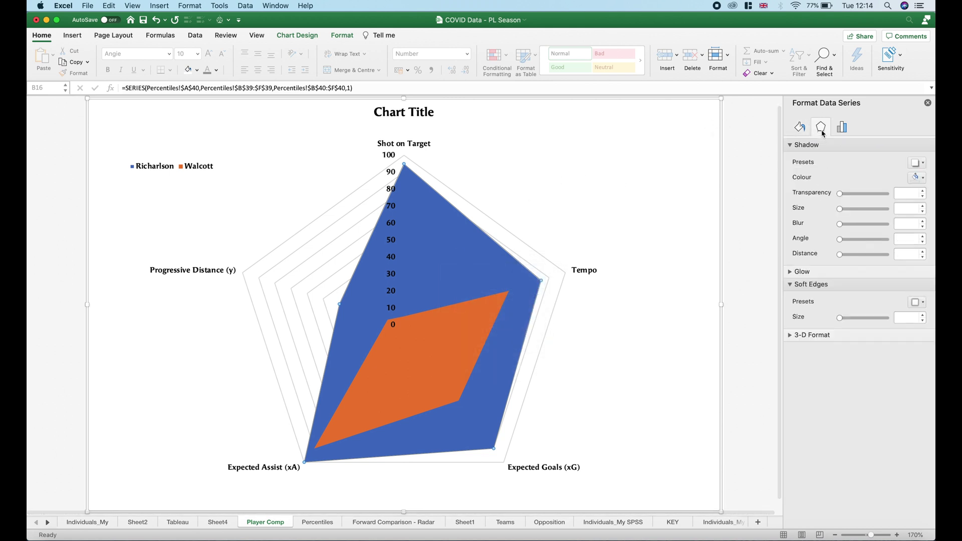
click(842, 127)
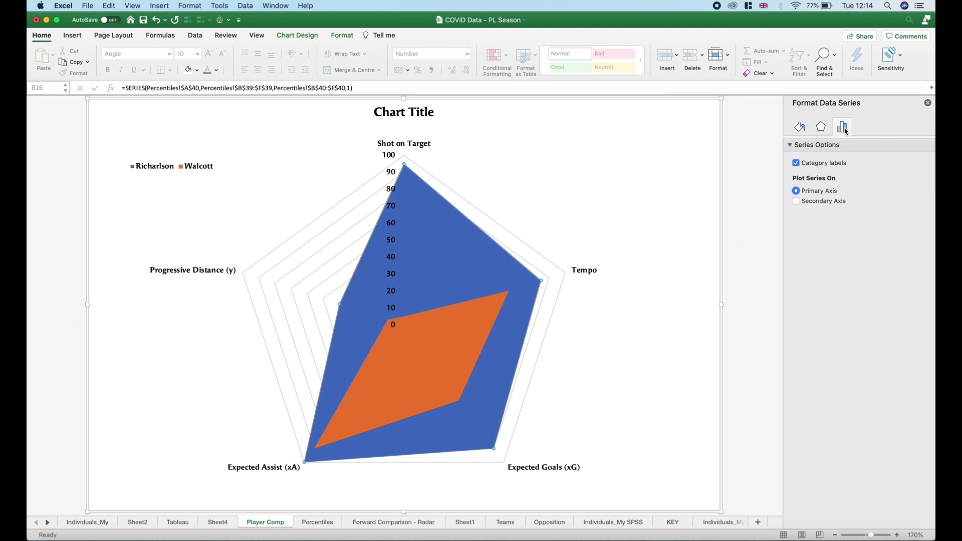
click(800, 128)
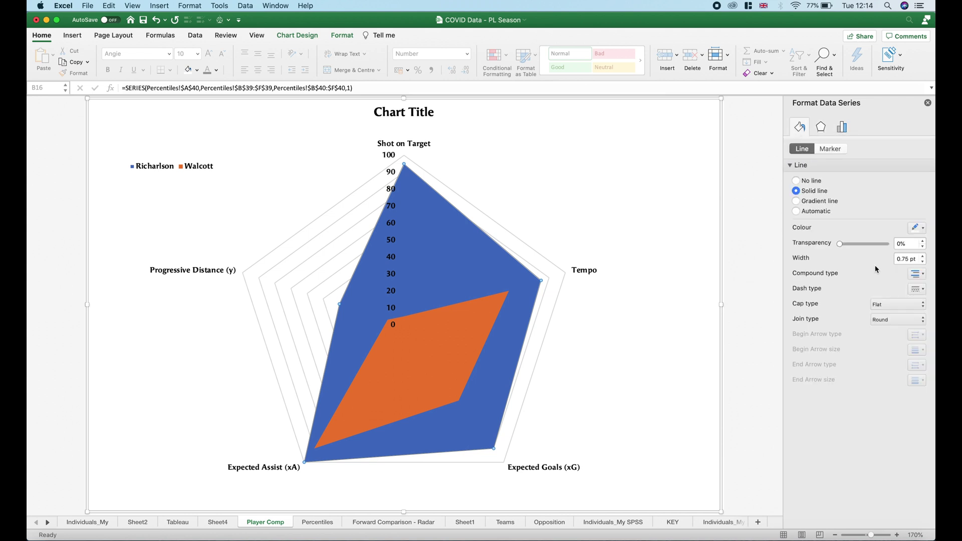
click(460, 256)
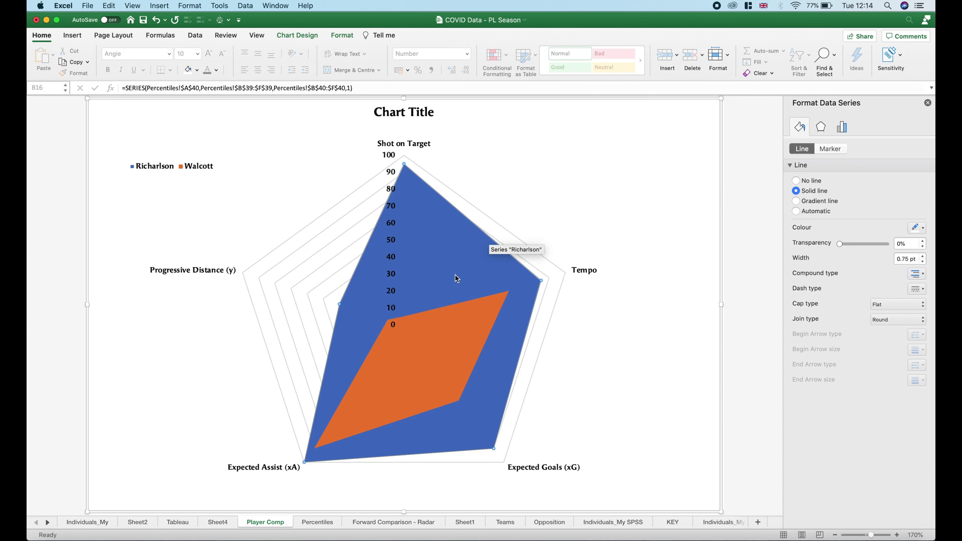
- Fill the Richarlson area dark navy using More Colours
click(197, 70)
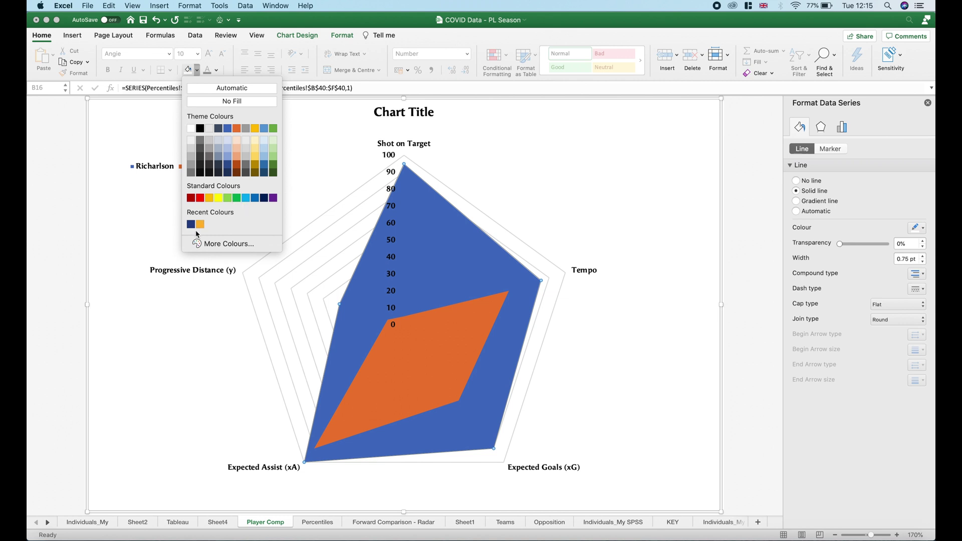
click(211, 246)
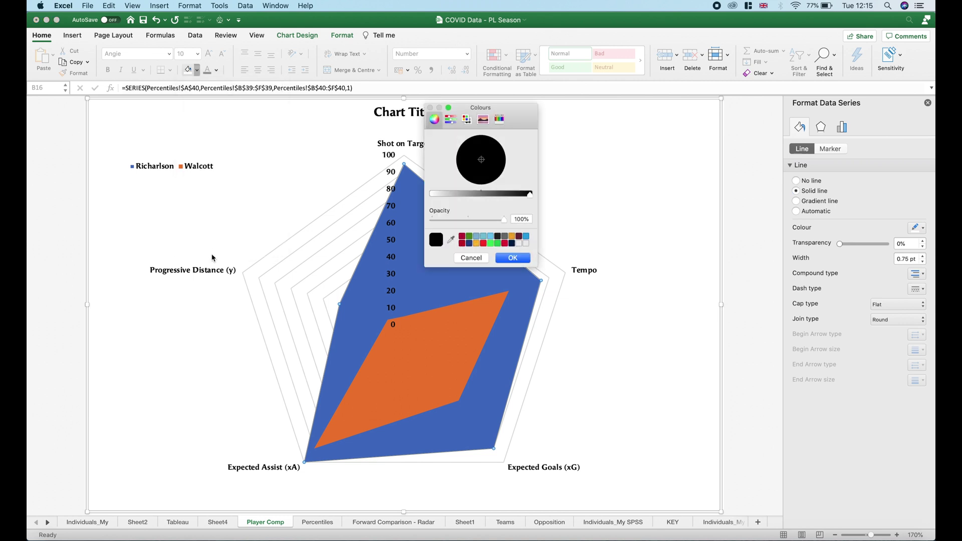
click(469, 244)
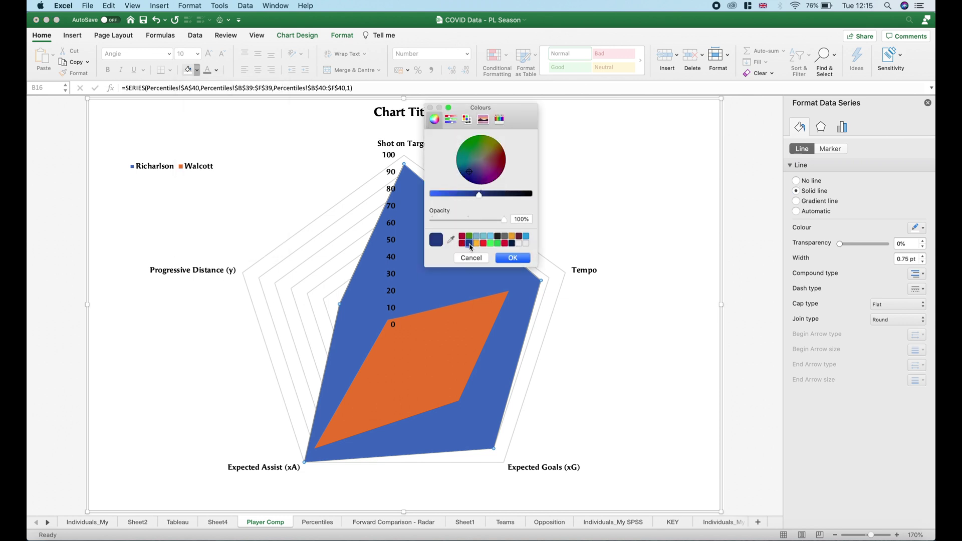
click(512, 258)
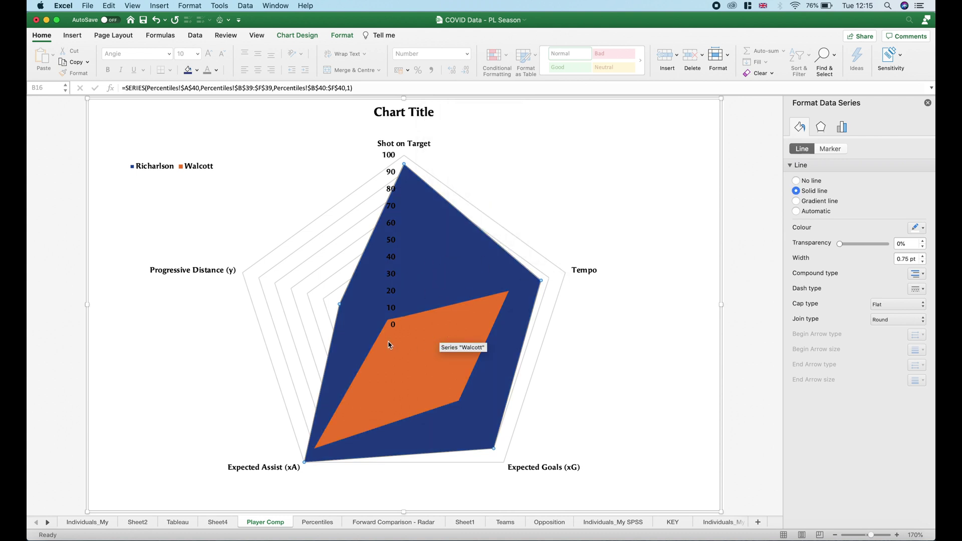
- Fill the Walcott area gold
click(408, 400)
right_click(425, 353)
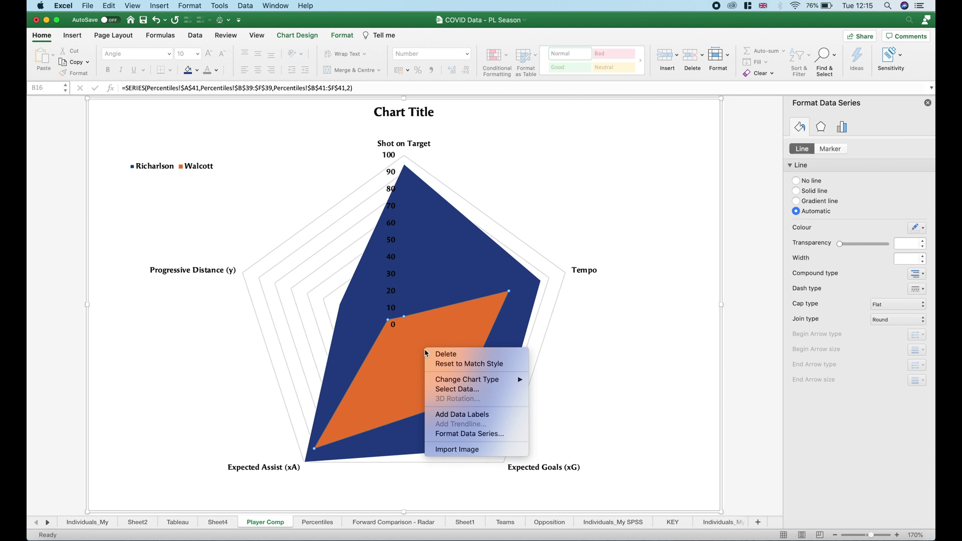
click(378, 364)
click(197, 71)
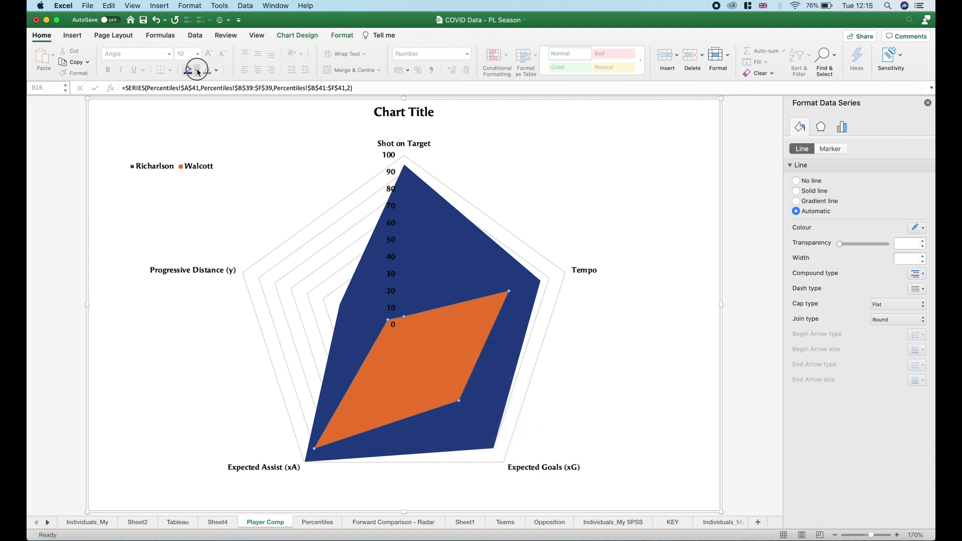
click(200, 225)
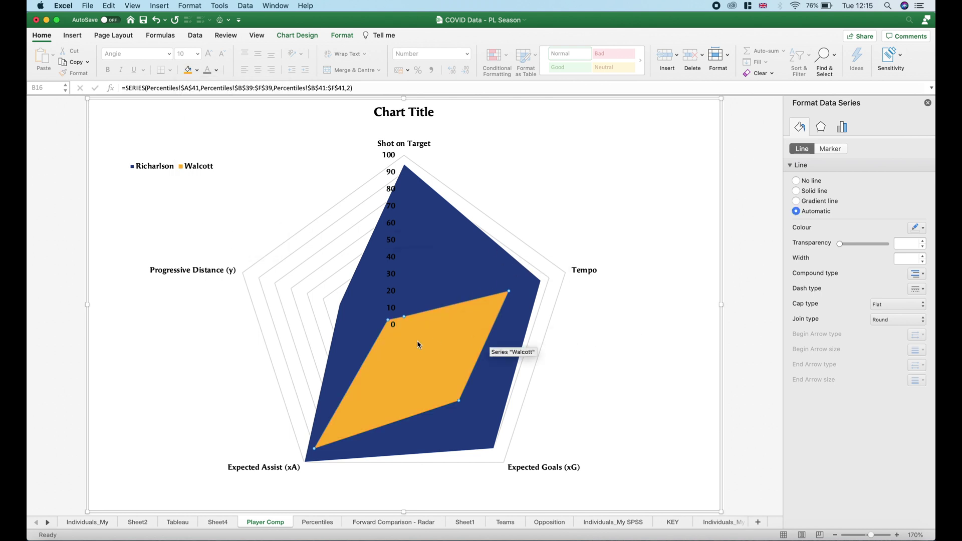
- Shrink the radial value axis numbers to size 8, then delete the axis
click(618, 373)
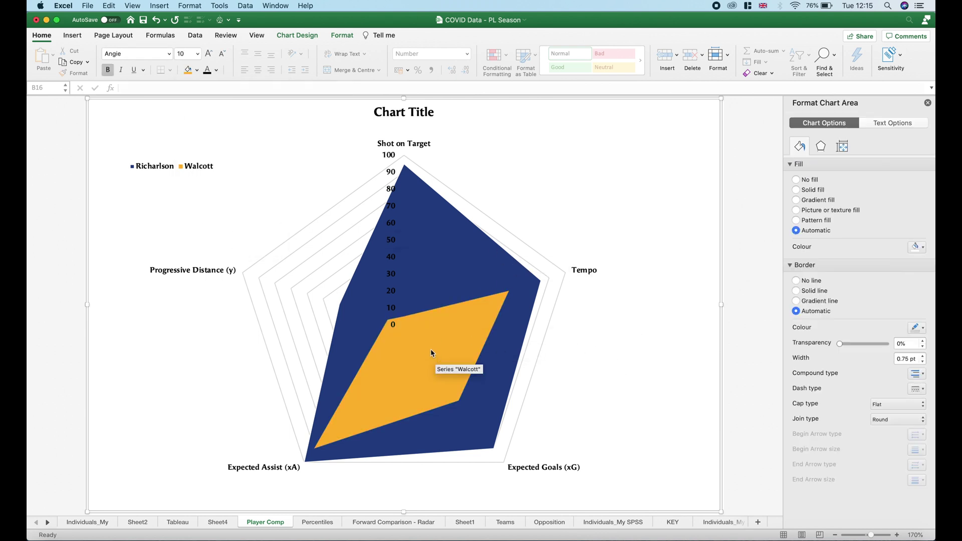
click(390, 248)
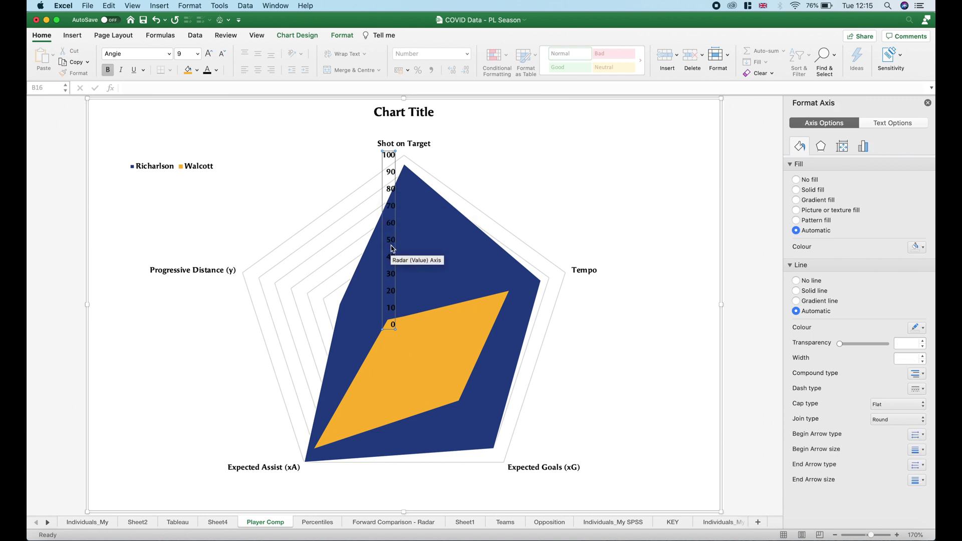
click(186, 55)
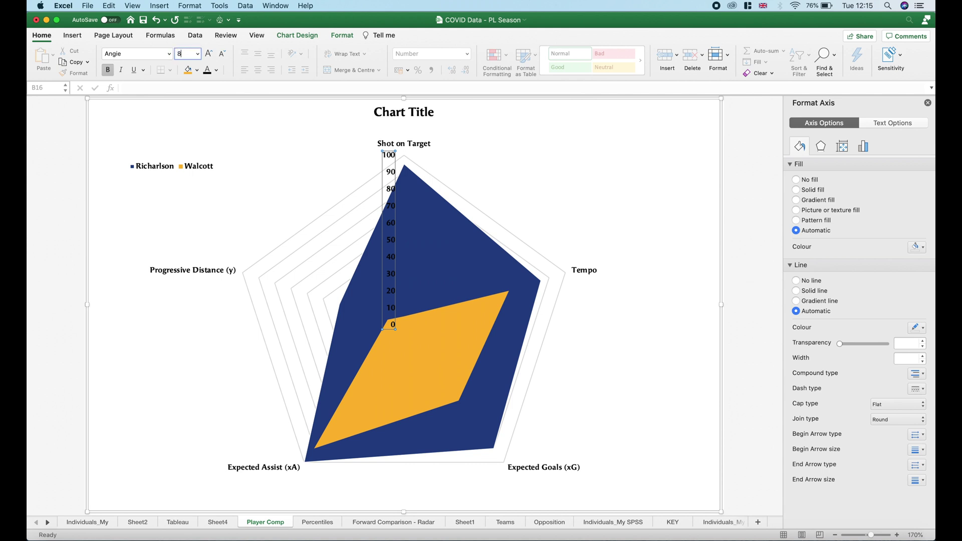
text(8)
key(Return)
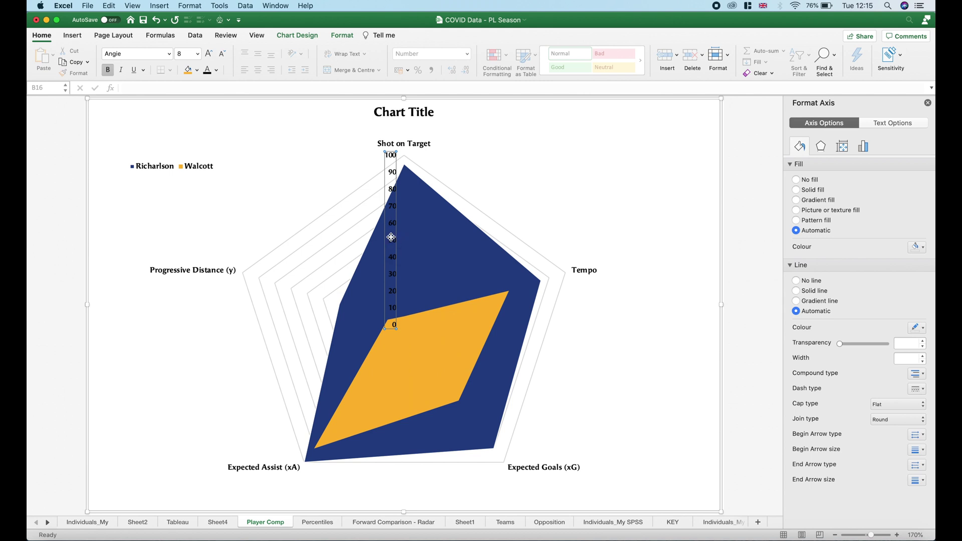
key(Delete)
- Add value labels to the Richarlson series
click(440, 237)
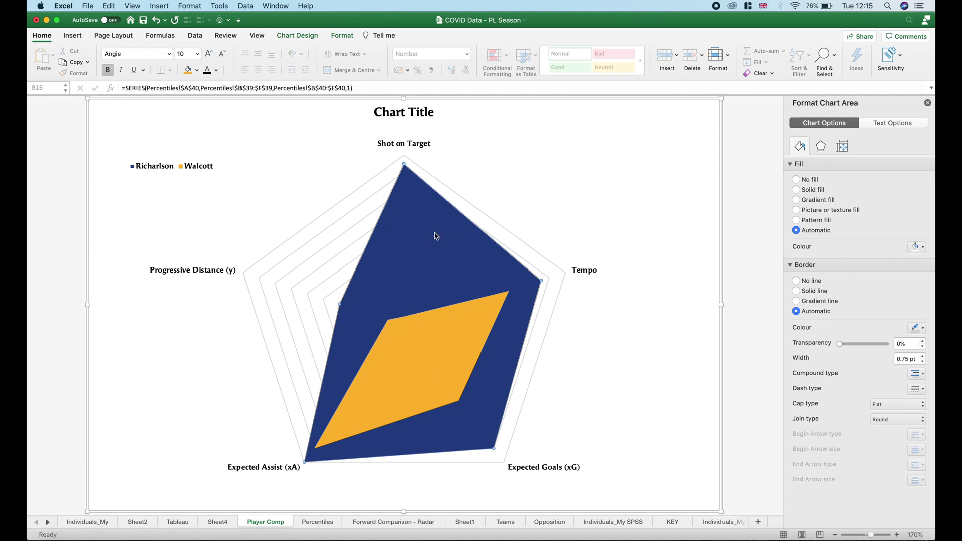
right_click(436, 236)
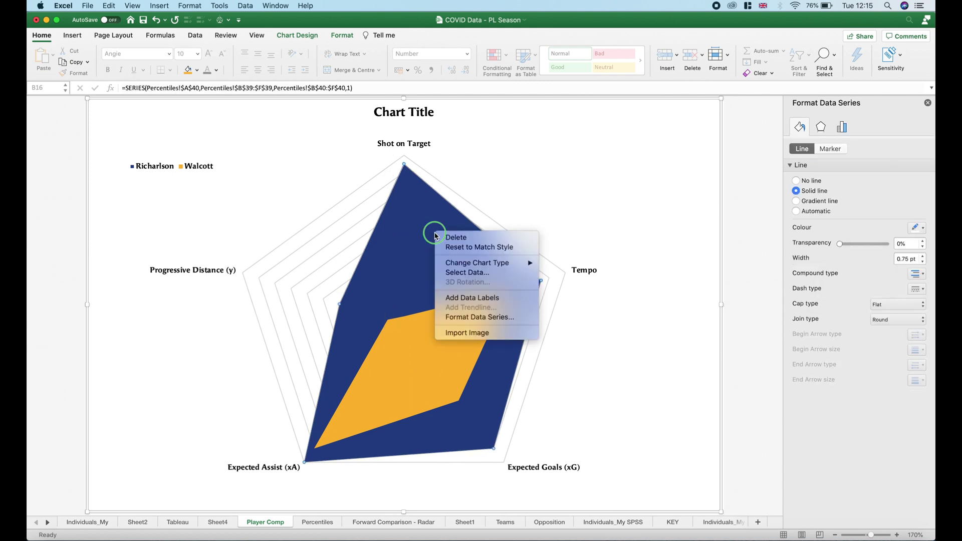
mouse_move(465, 265)
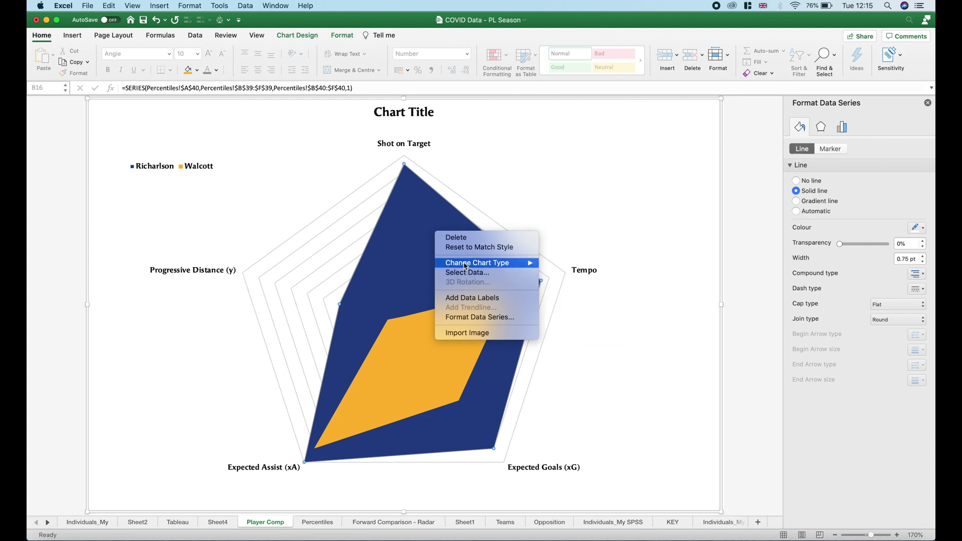
click(469, 298)
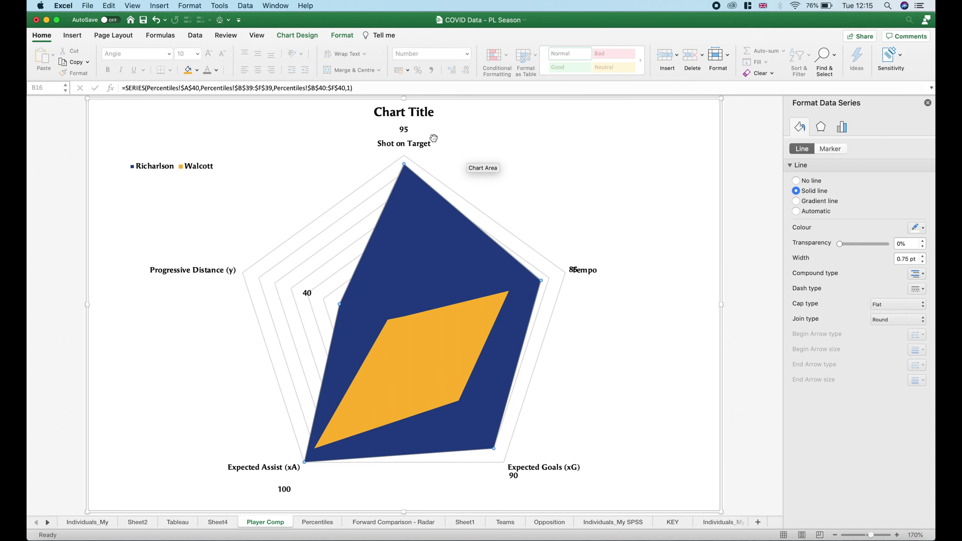
- Move the 95, 40 and 85 labels inside the navy shape beside their points
click(403, 131)
click(404, 130)
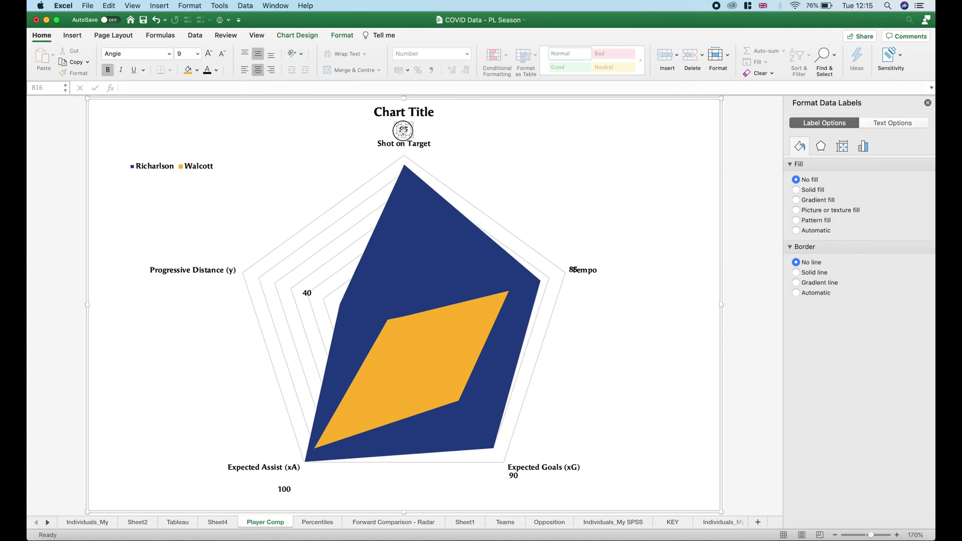
drag(405, 183, 406, 183)
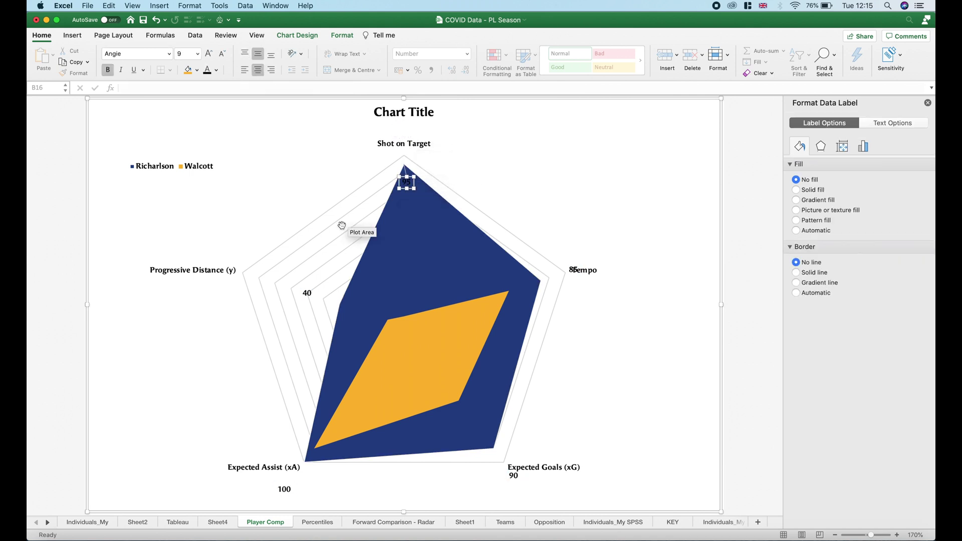
click(306, 293)
drag(306, 293, 349, 306)
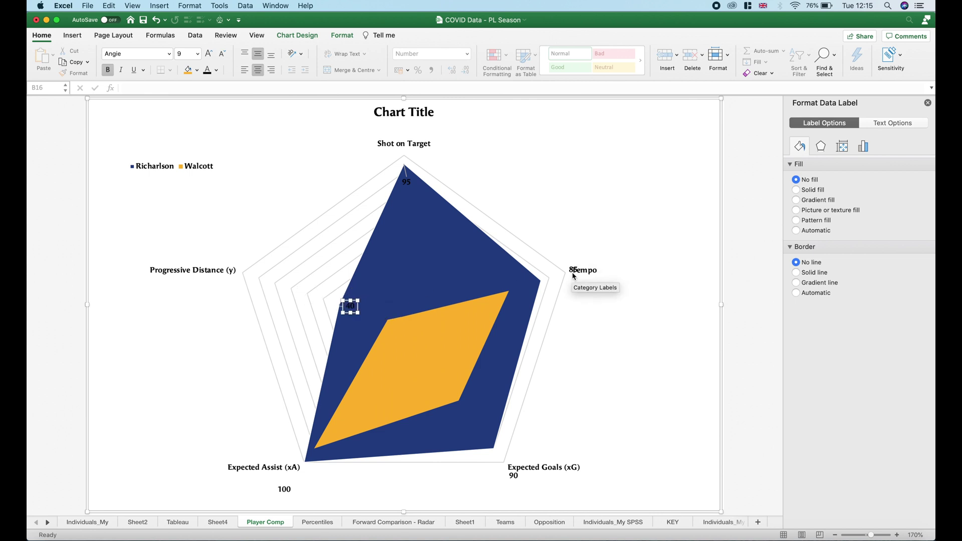
click(572, 271)
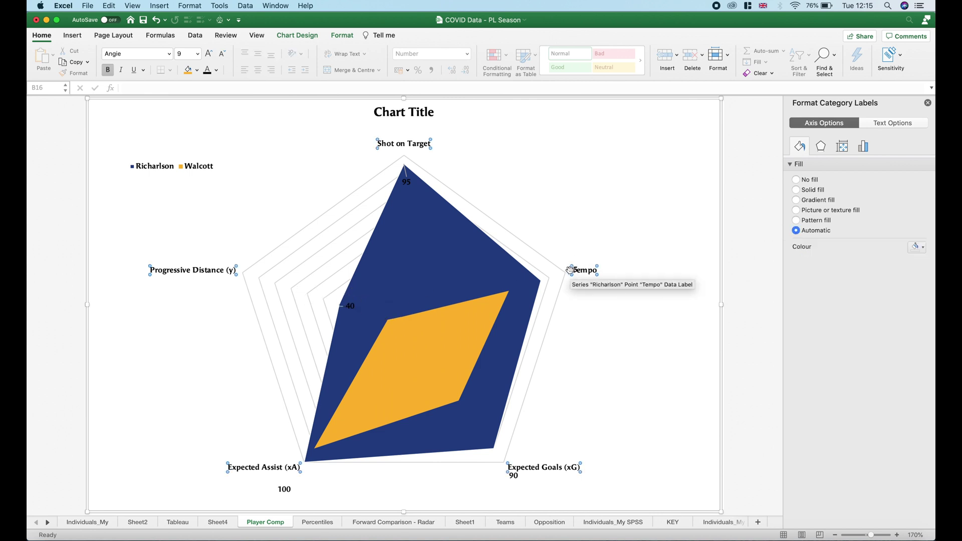
drag(573, 271, 527, 285)
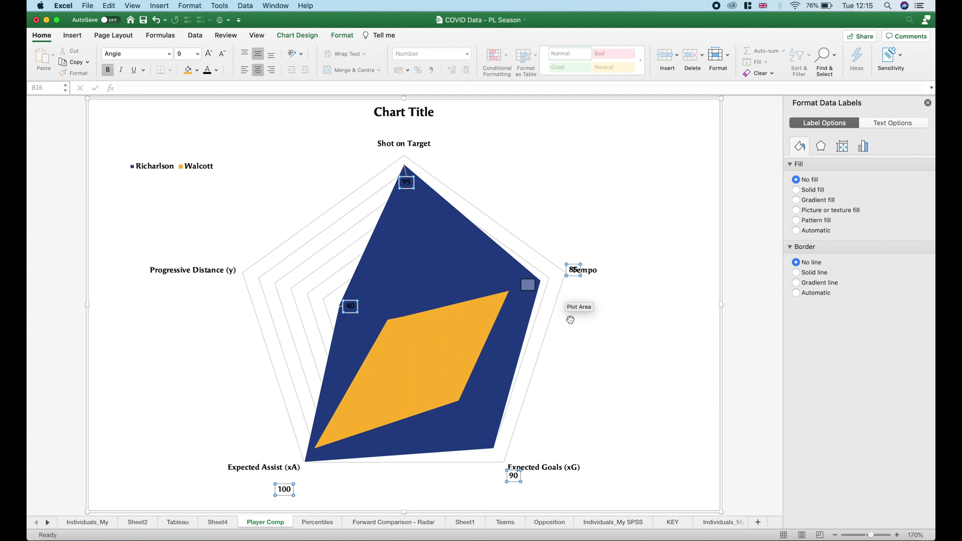
click(570, 319)
click(569, 273)
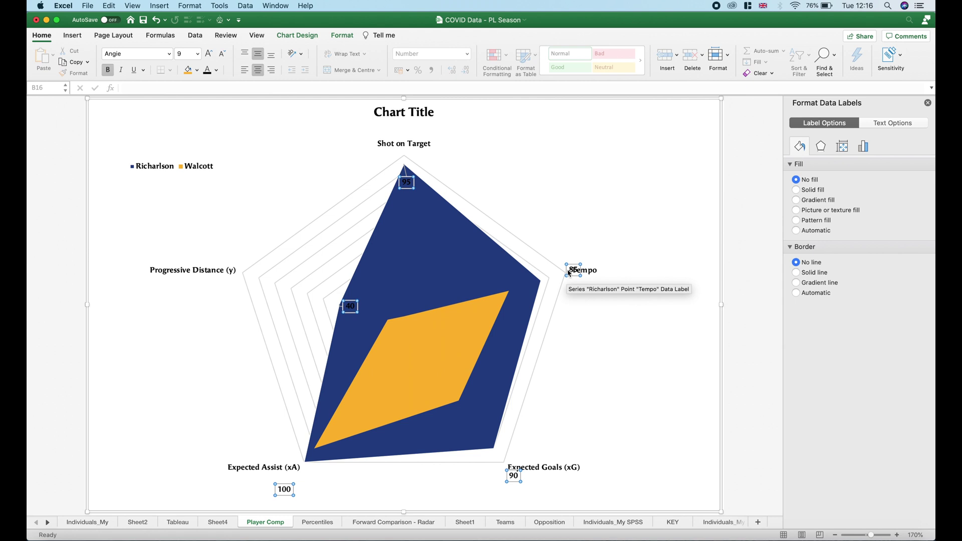
click(571, 271)
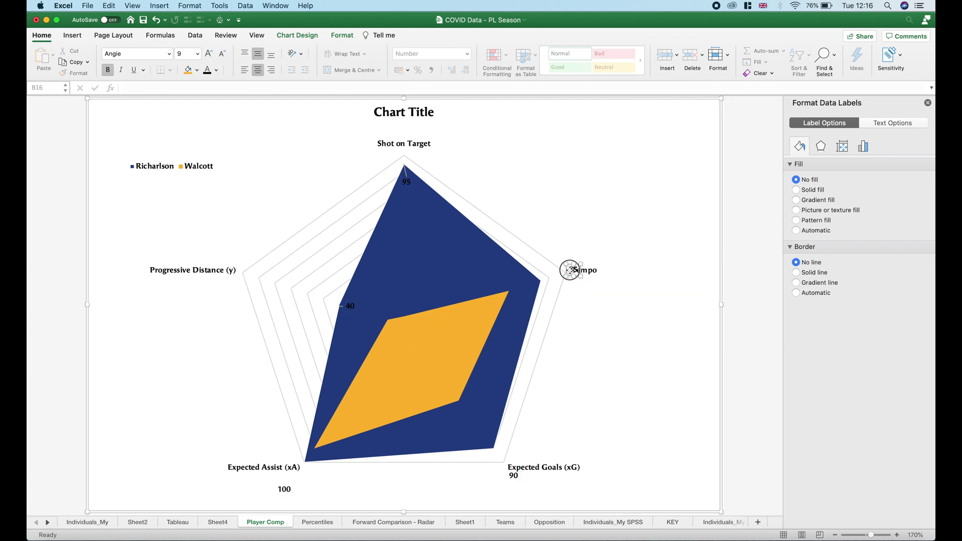
drag(571, 271, 525, 283)
- Move the 90 Expected Goals and 100 Expected Assist labels inside their points
click(511, 474)
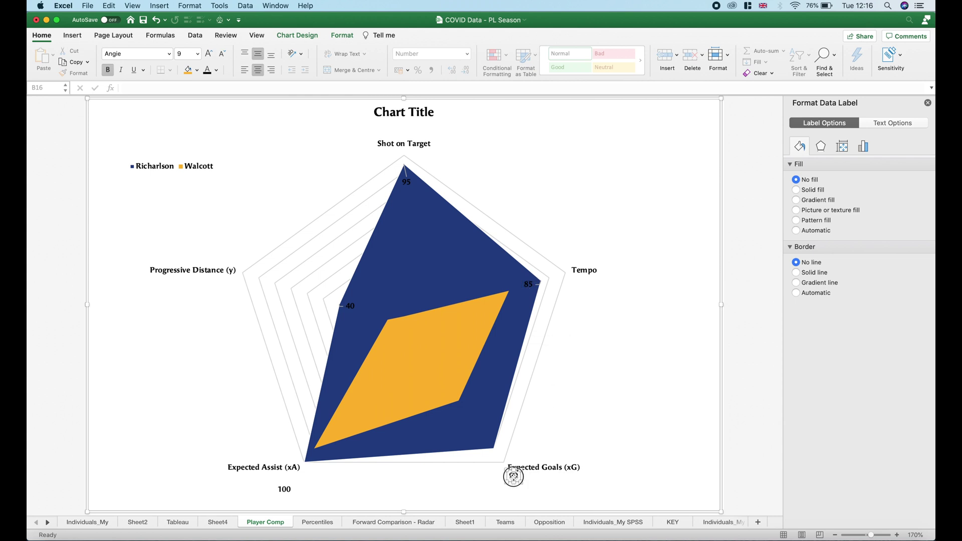
drag(511, 474, 484, 439)
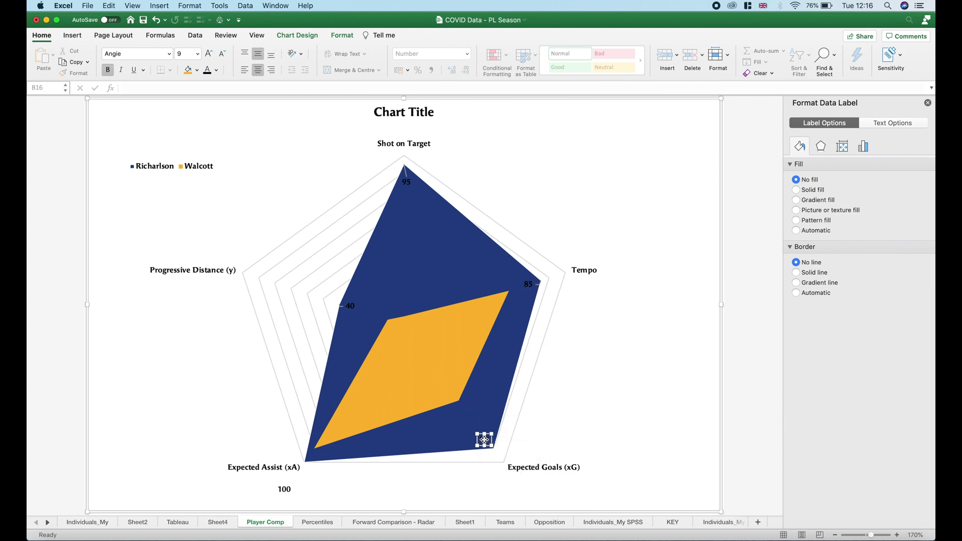
click(285, 488)
drag(285, 488, 317, 454)
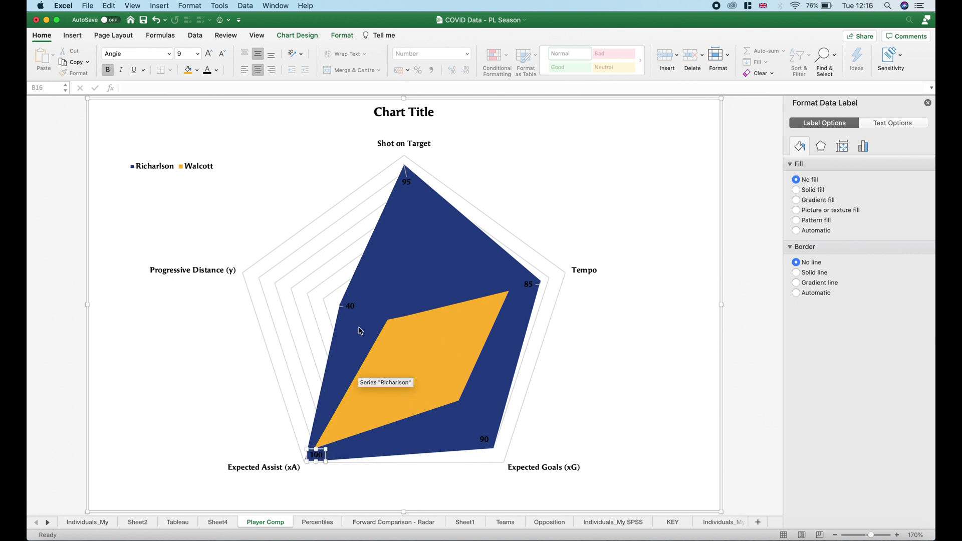
click(350, 306)
click(541, 197)
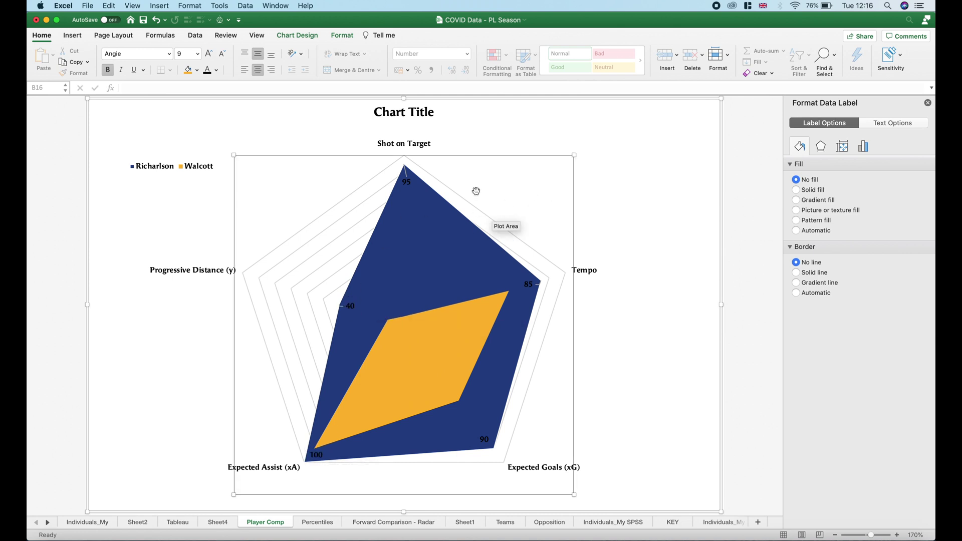
- Make all of Richarlson's value labels white
click(406, 183)
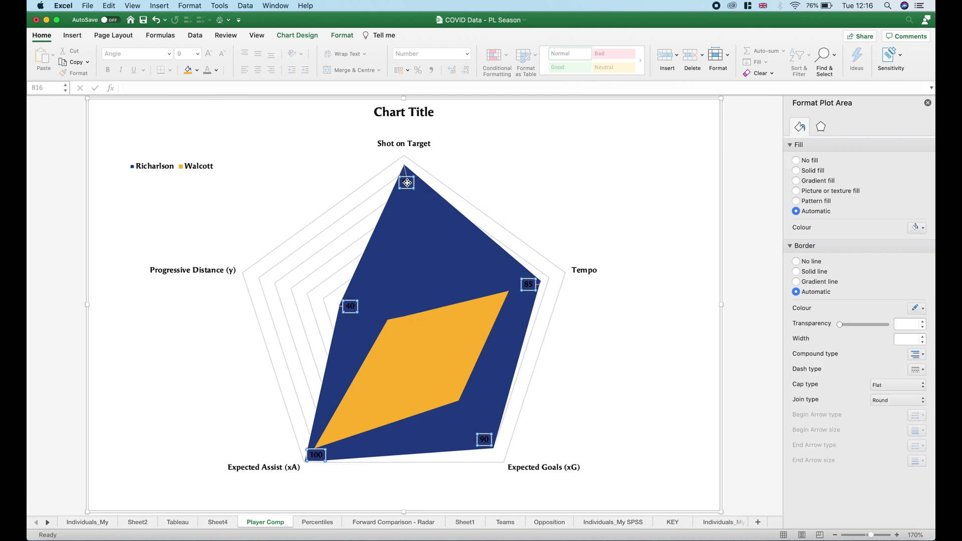
click(217, 70)
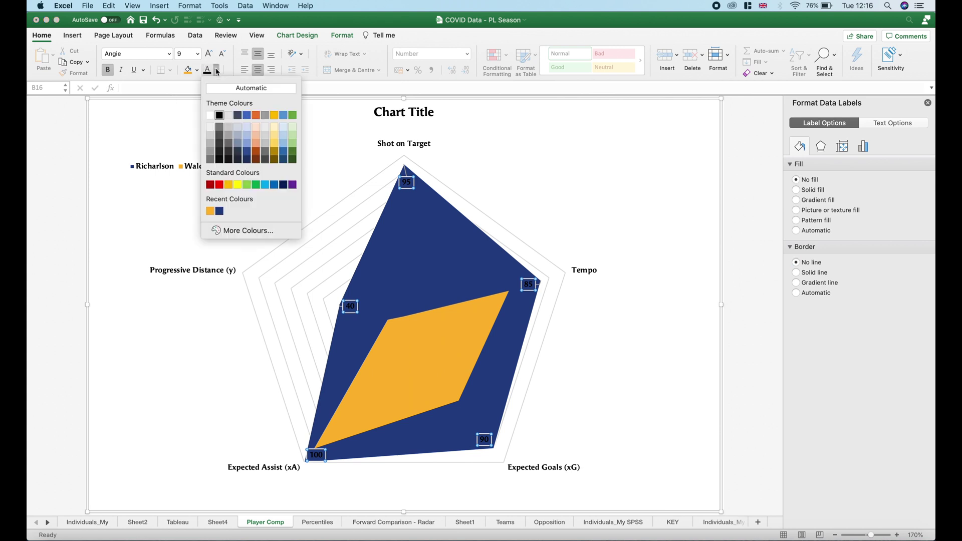
click(210, 116)
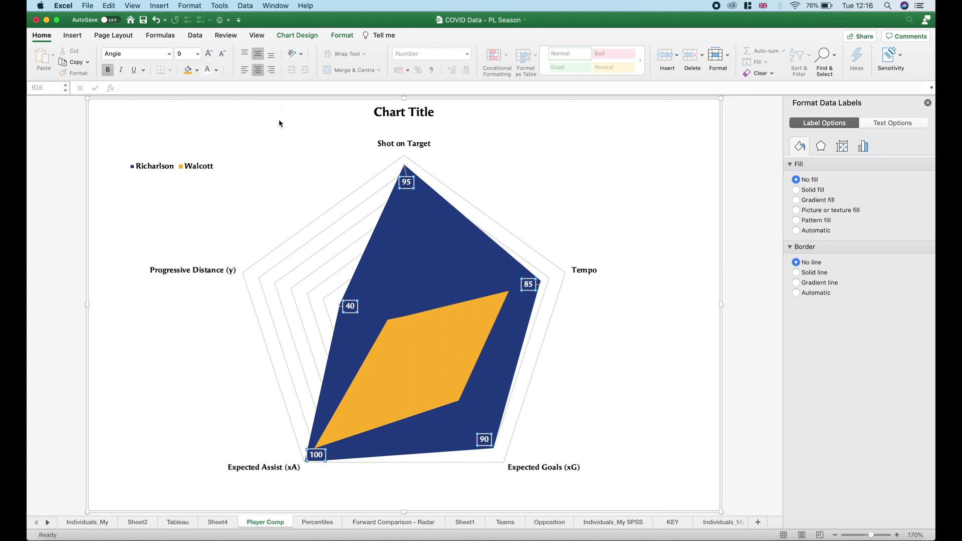
- Turn off Show Leader Lines for the value labels in Label Options
click(821, 149)
click(863, 146)
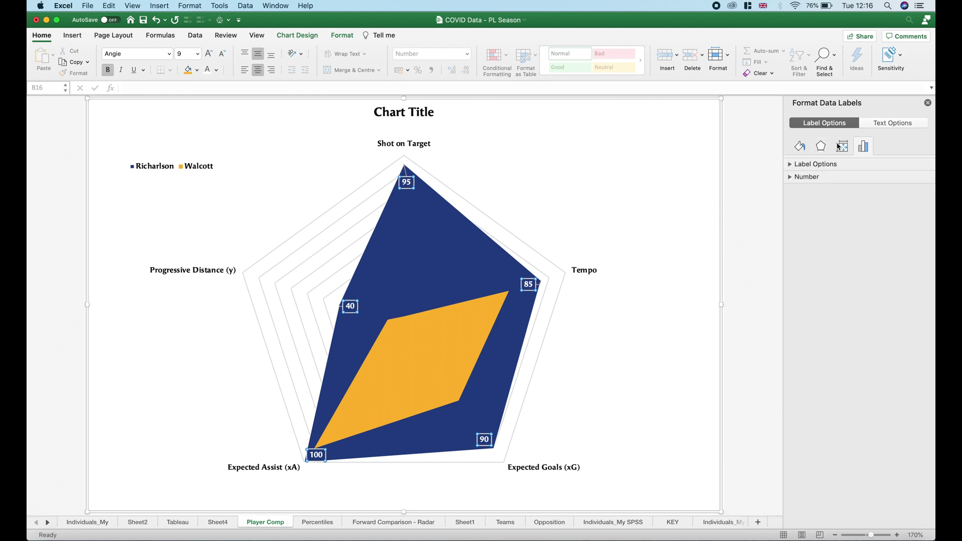
click(789, 165)
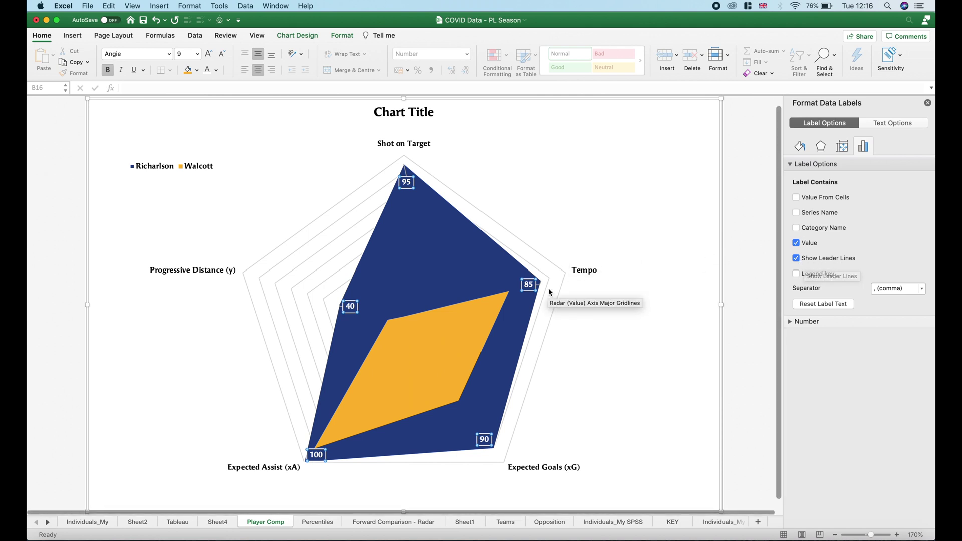
click(796, 259)
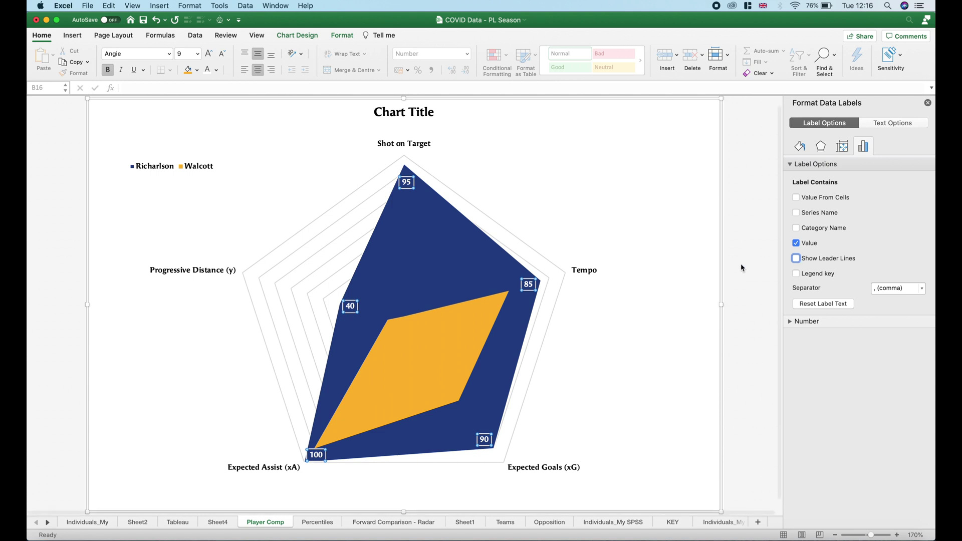
click(606, 194)
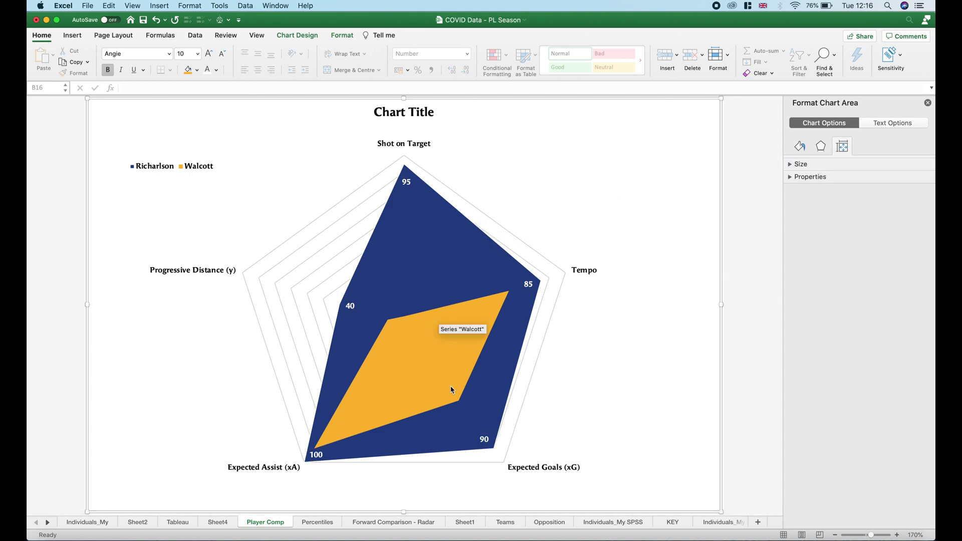
click(405, 113)
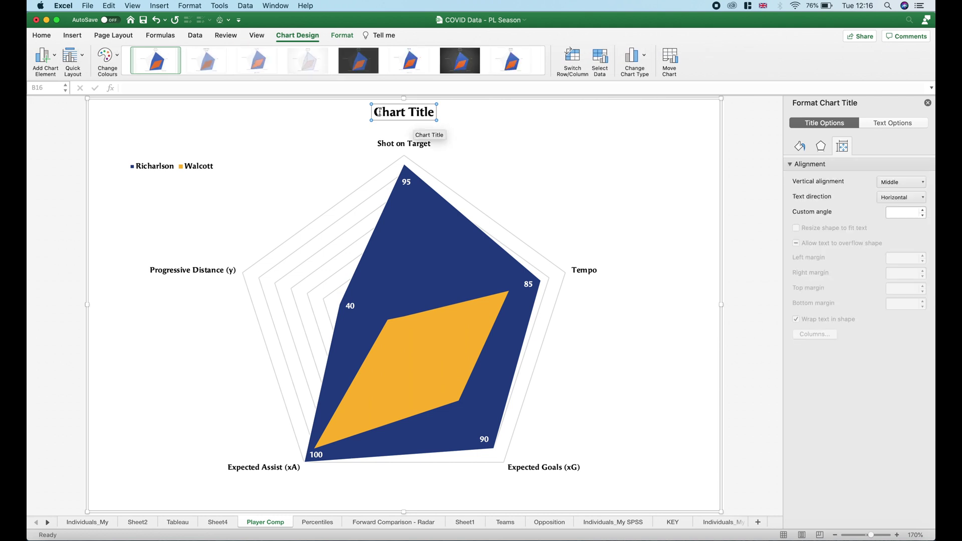
- Replace 'Chart Title' with 'Forward Player Comparison', fixing the capital L typo
click(374, 112)
shift+click(438, 113)
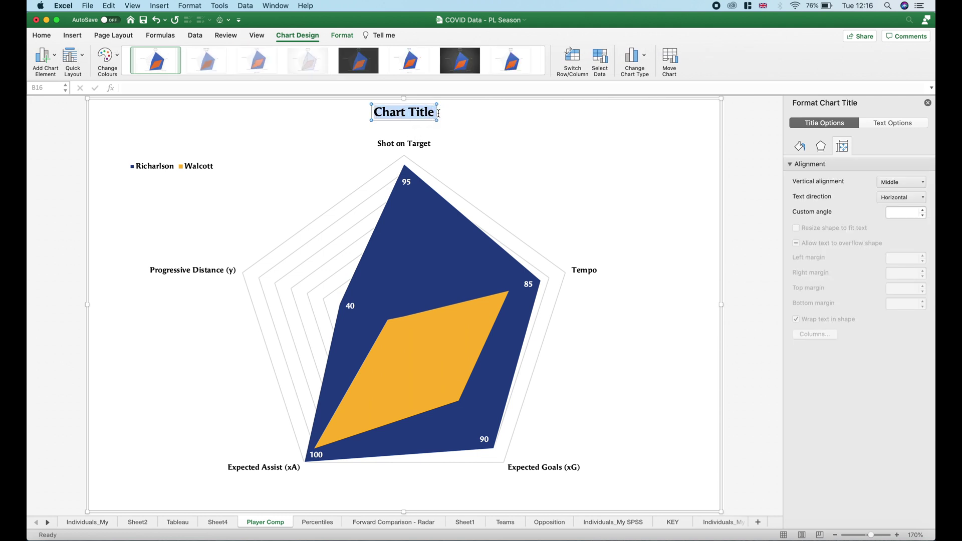
text(PL)
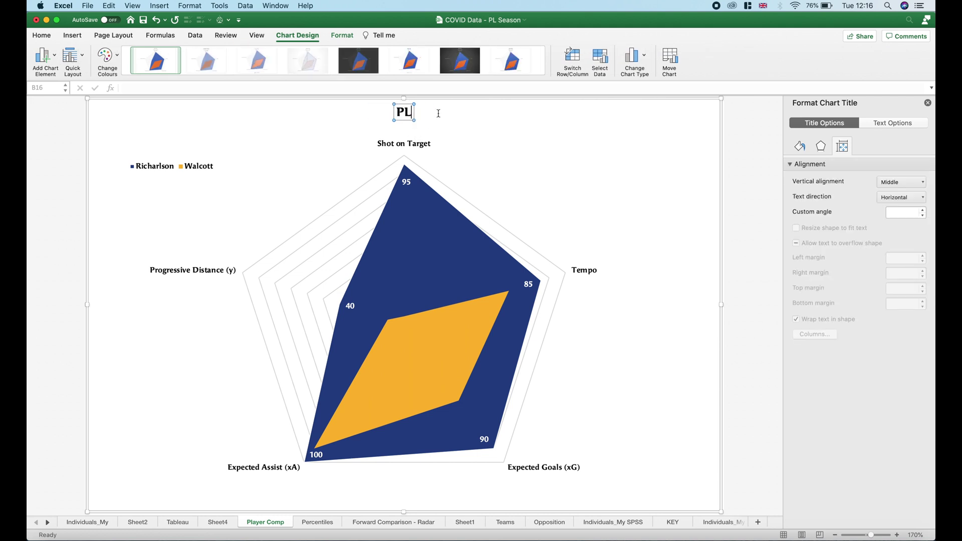
text(ayer Comparison)
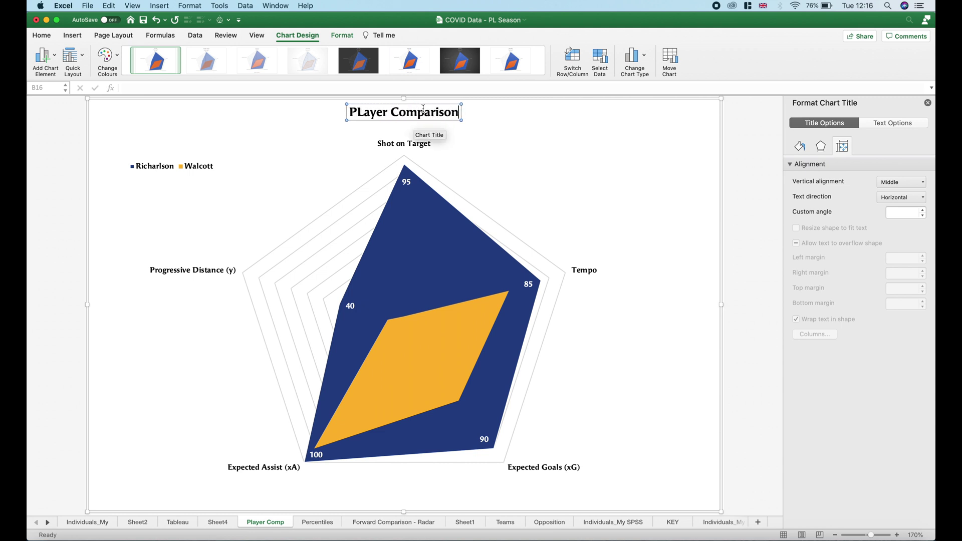
click(391, 111)
click(349, 111)
text(Forward)
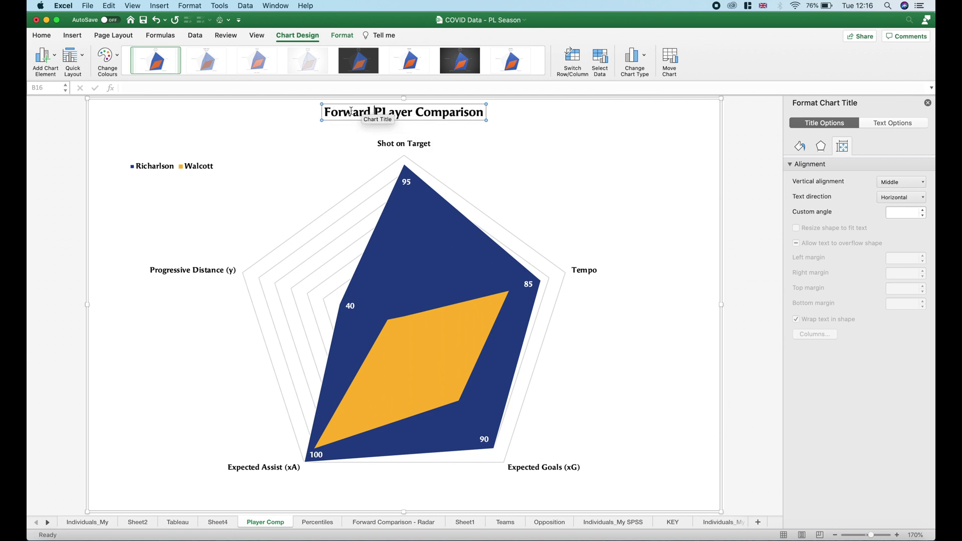
click(387, 111)
key(BackSpace)
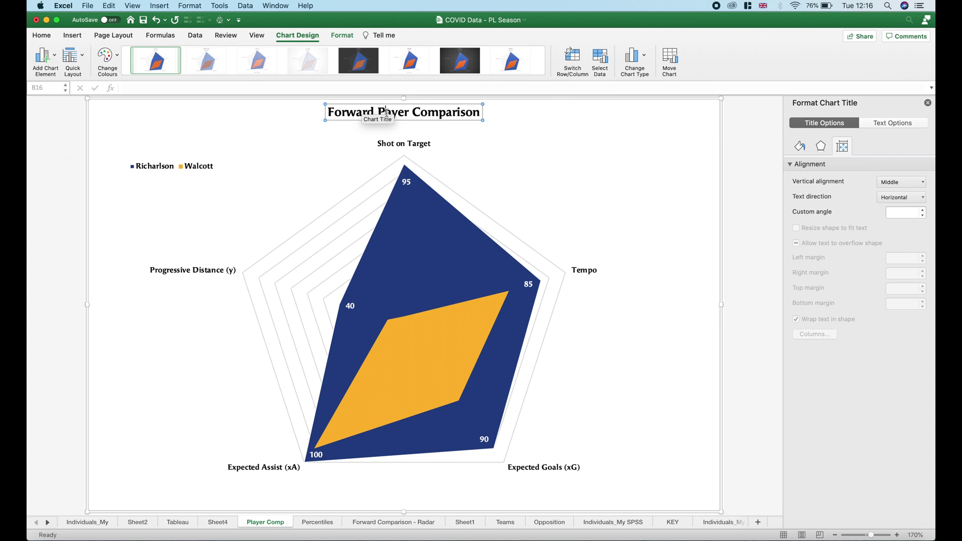
text(l)
key(Return)
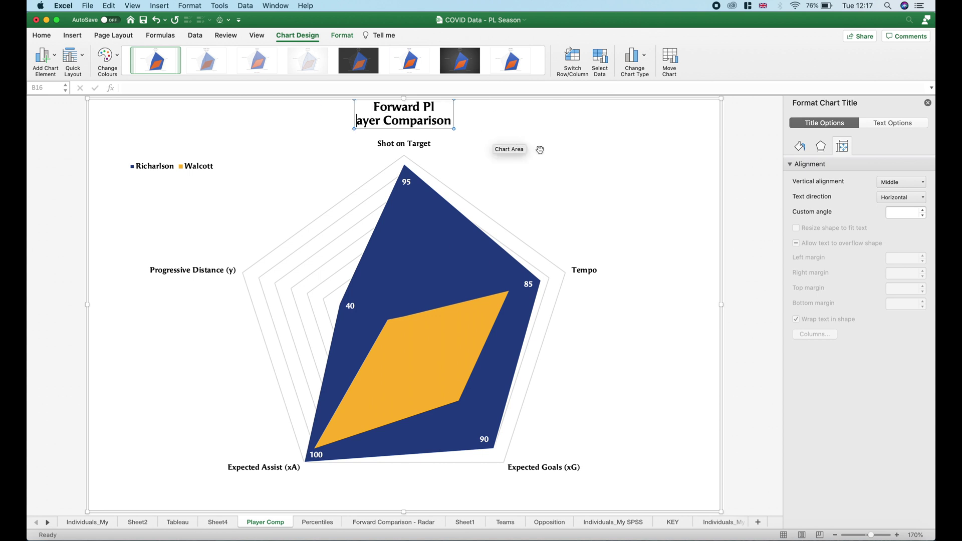
key(BackSpace)
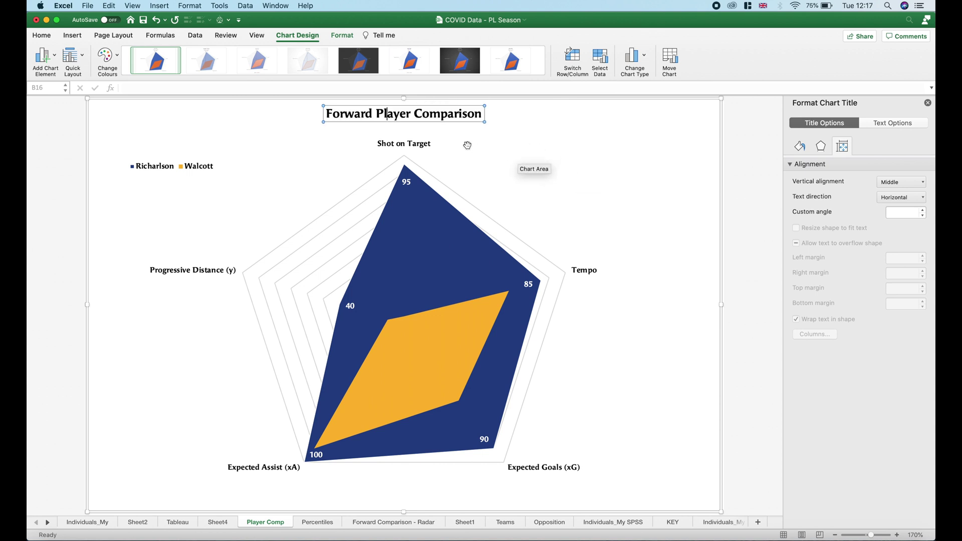
click(543, 166)
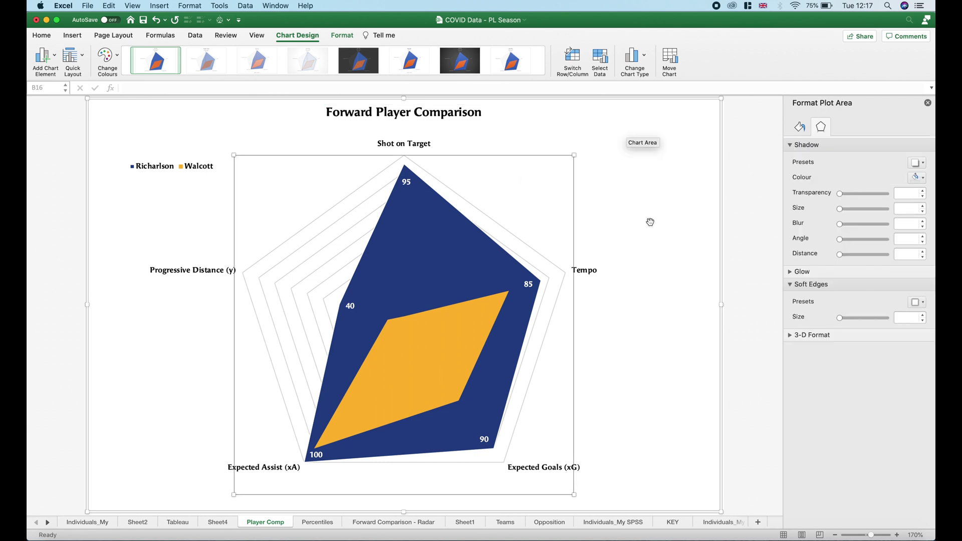
click(640, 191)
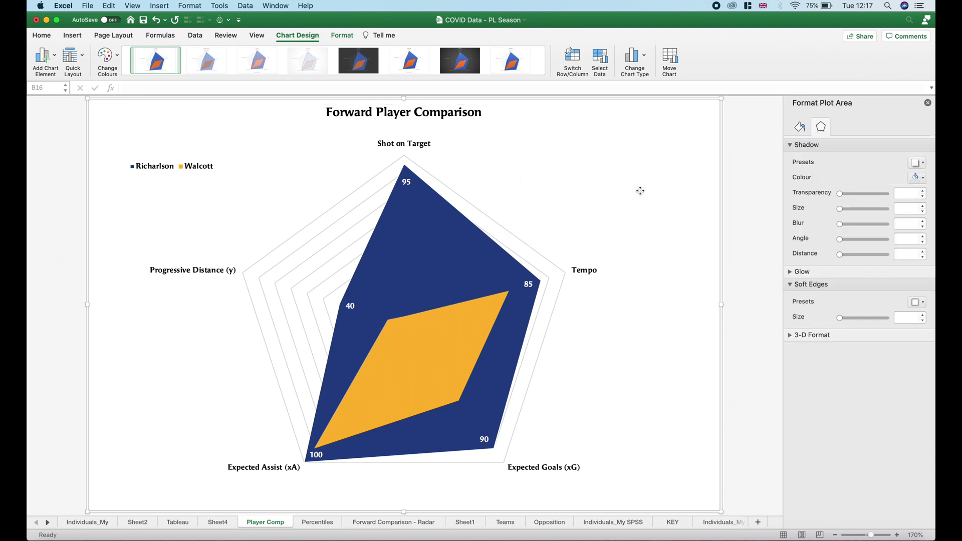